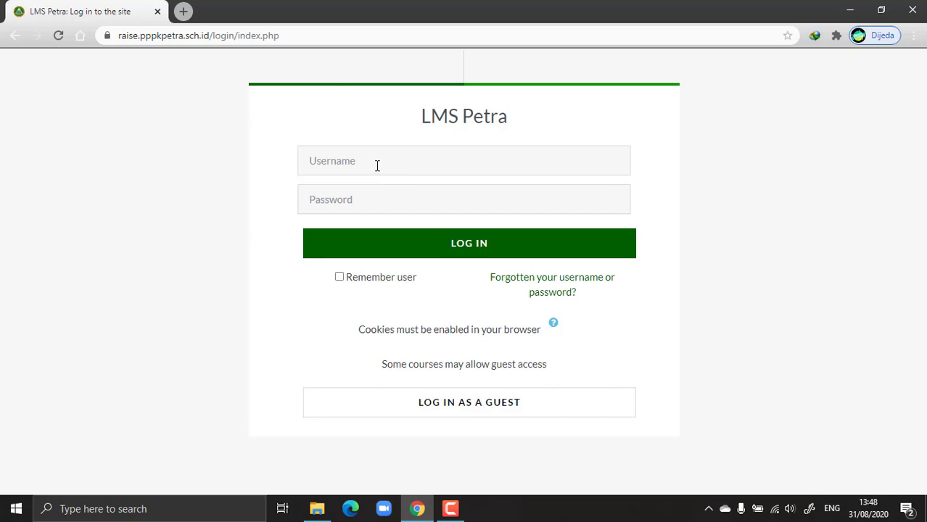
Log in to LMS Petra with the teacher's e-mail as username and the account password
left_click(378, 166)
left_click(375, 193)
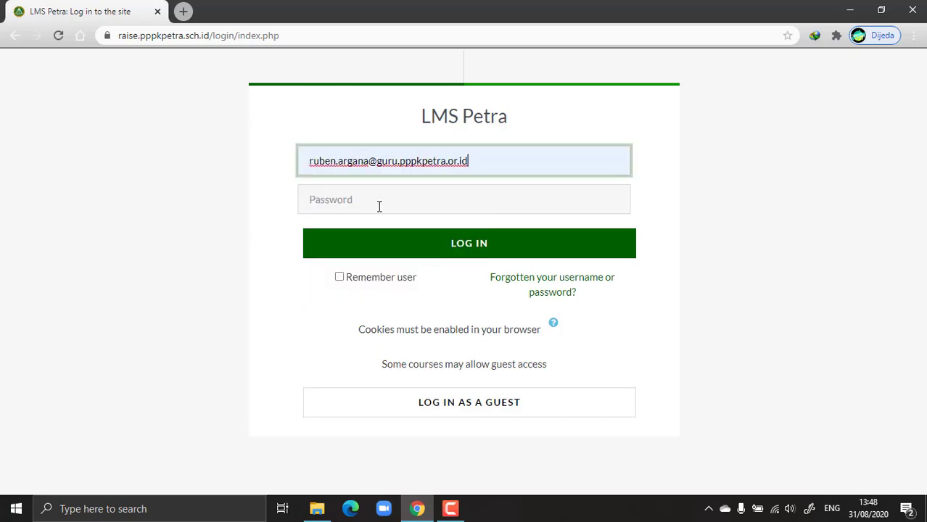
left_click(379, 206)
type("•")
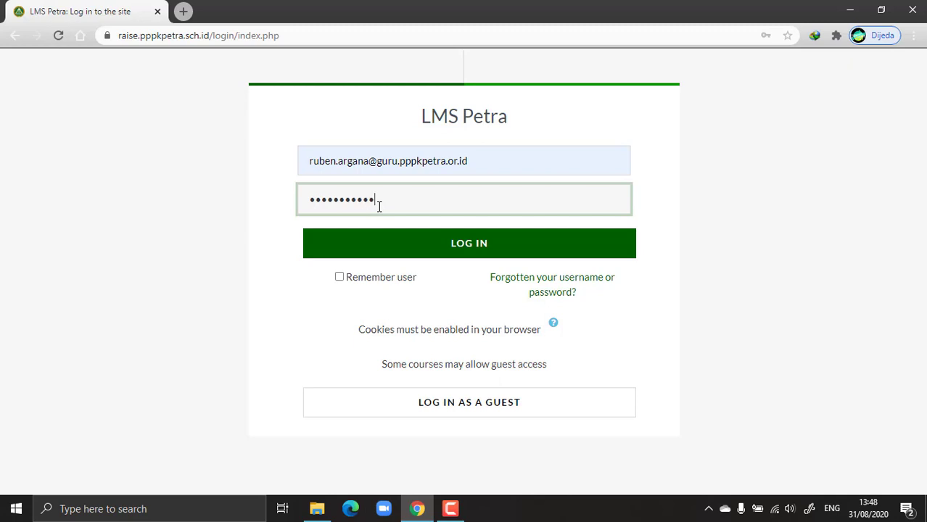
left_click(420, 244)
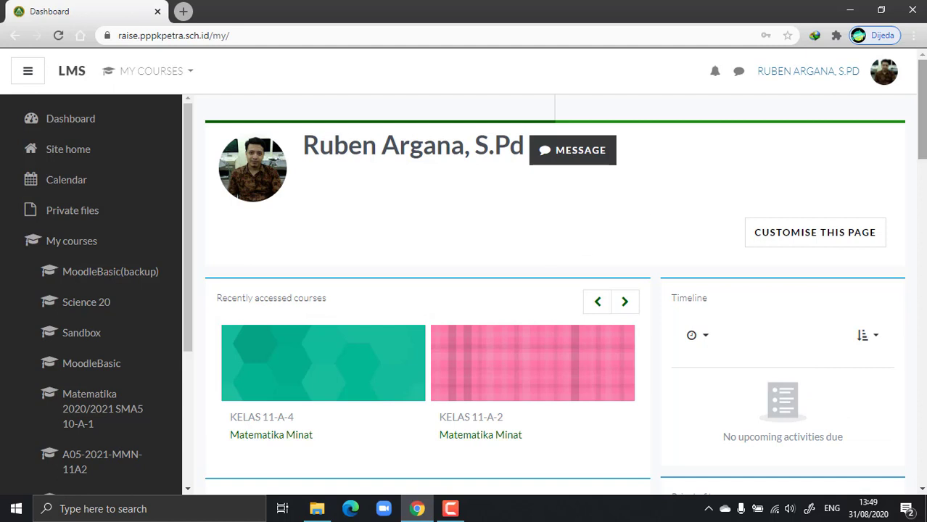
Look through the dashboard's recently accessed courses and course overview, and return to the profile heading
scroll(565, 269, "down", 1)
scroll(565, 270, "up", 1)
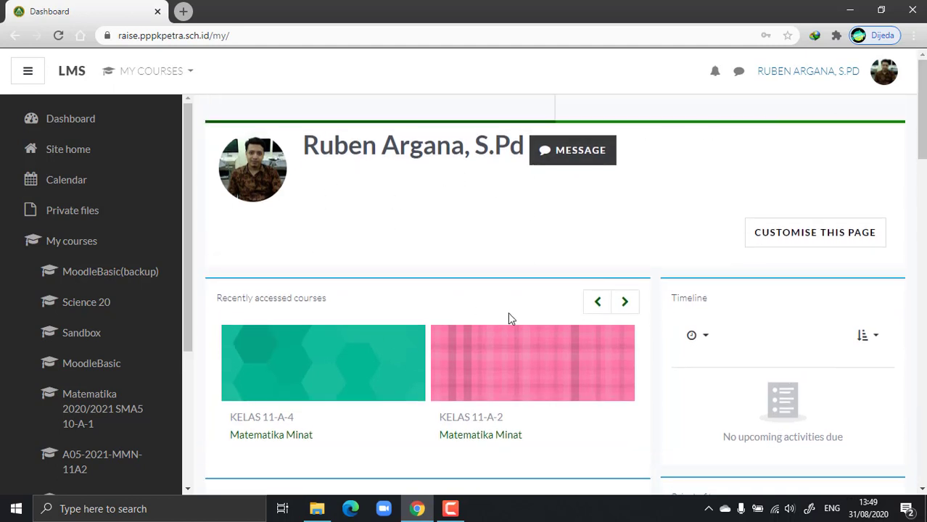
scroll(922, 116, "down", 3)
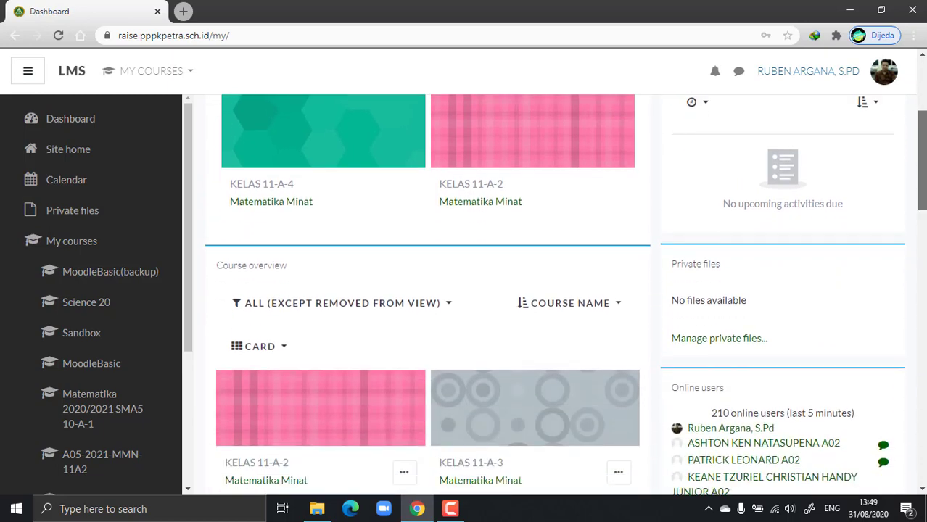
scroll(566, 290, "down", 3)
scroll(566, 291, "up", 6)
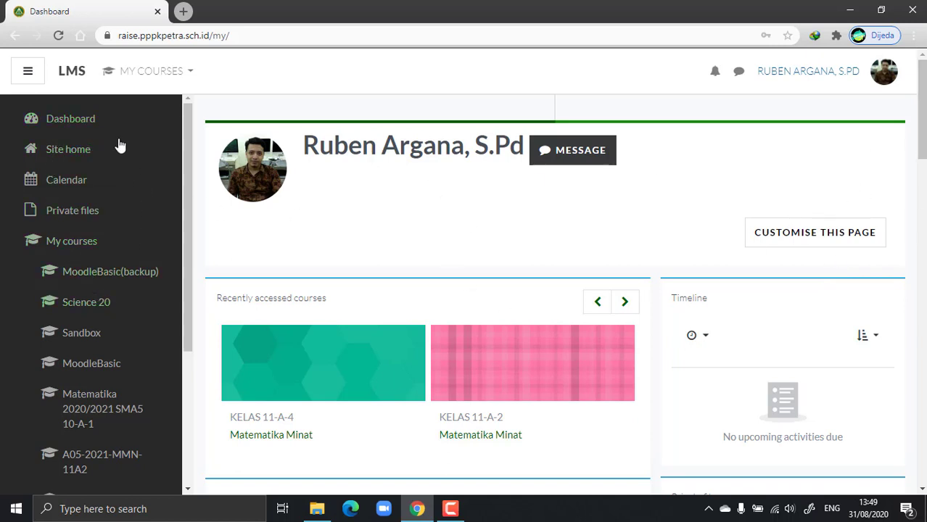
Hide and restore the navigation drawer, and view the list of enrolled courses in the page header
left_click(28, 84)
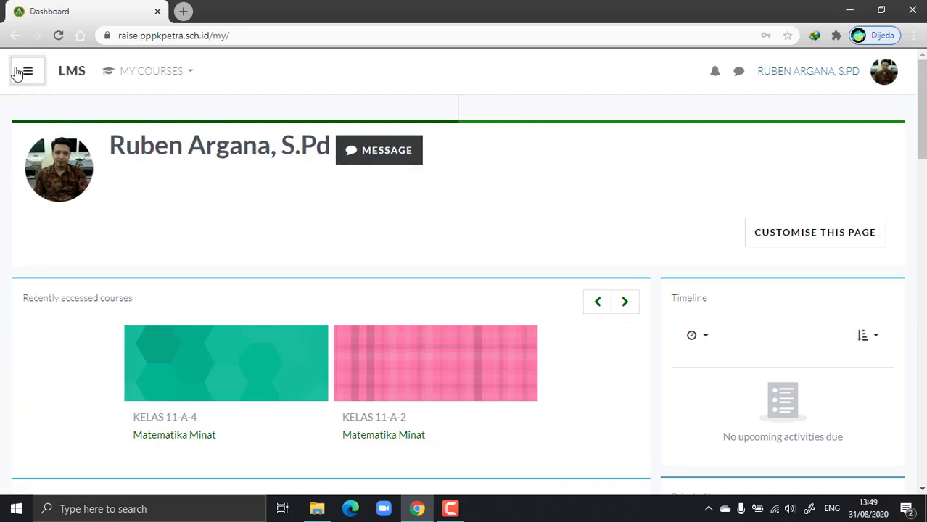
left_click(26, 74)
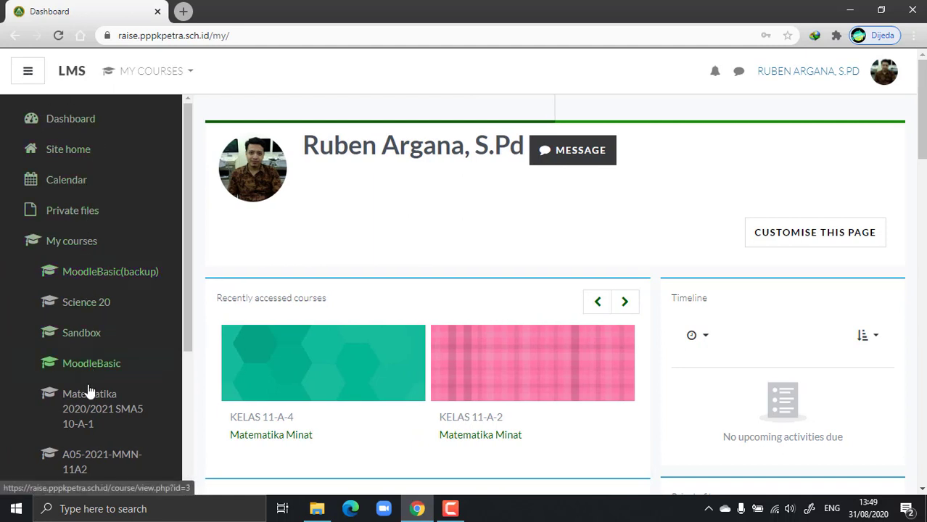
left_click(191, 76)
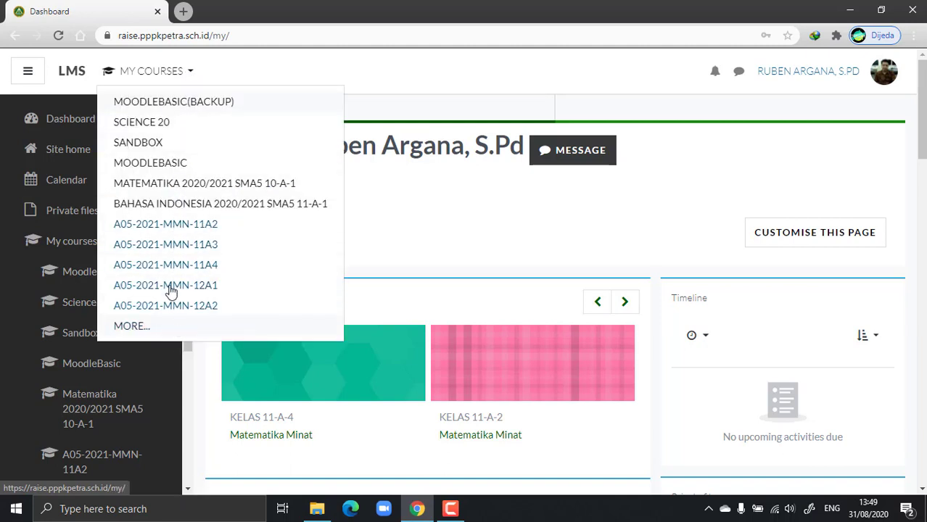
left_click(174, 74)
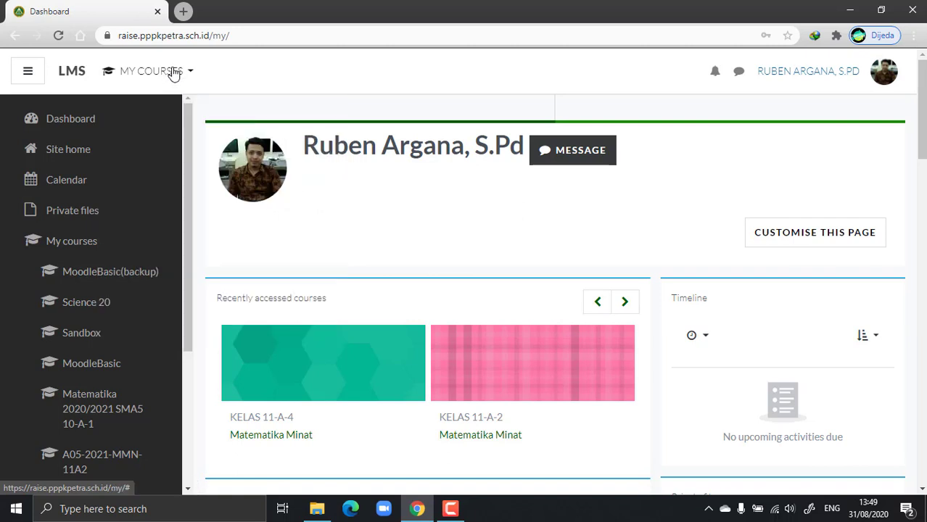
left_click(174, 74)
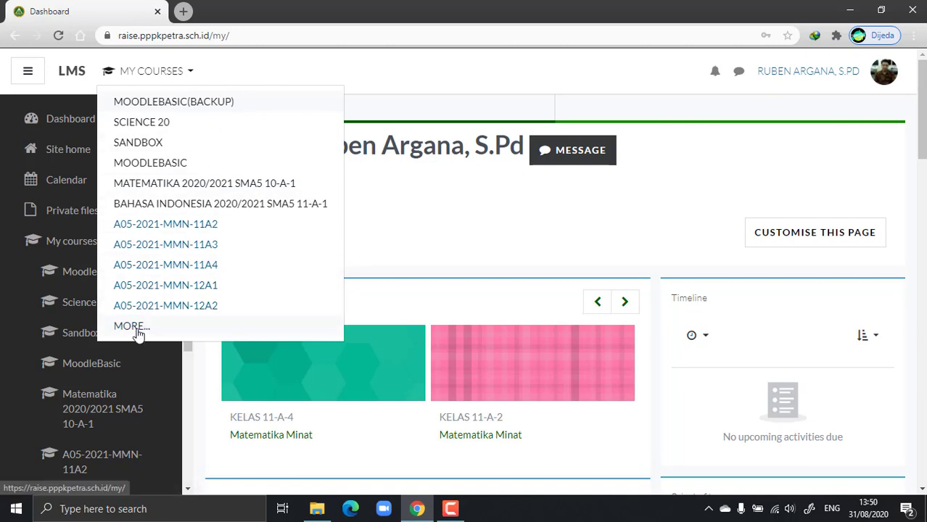
left_click(245, 68)
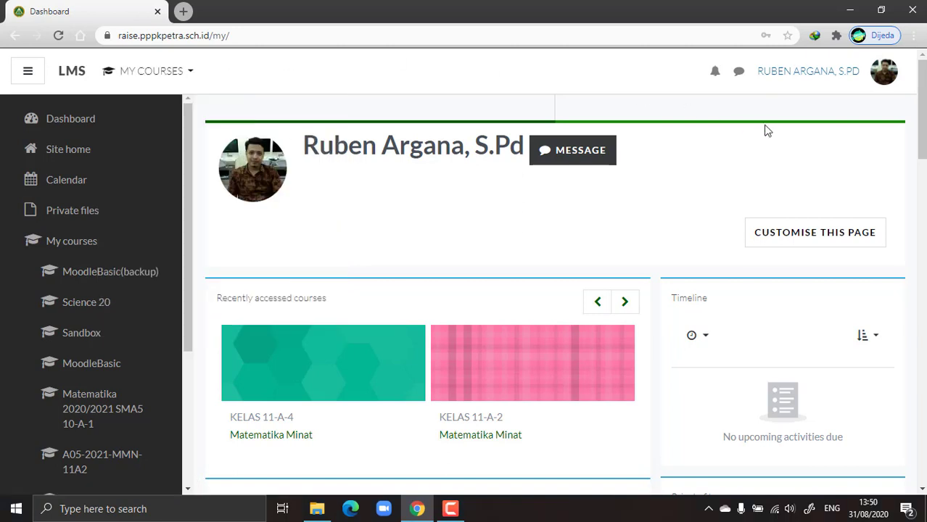
Examine the class cards in the dashboard's course overview, including the Matematika Minat and Miscellaneous courses
scroll(555, 290, "down", 5)
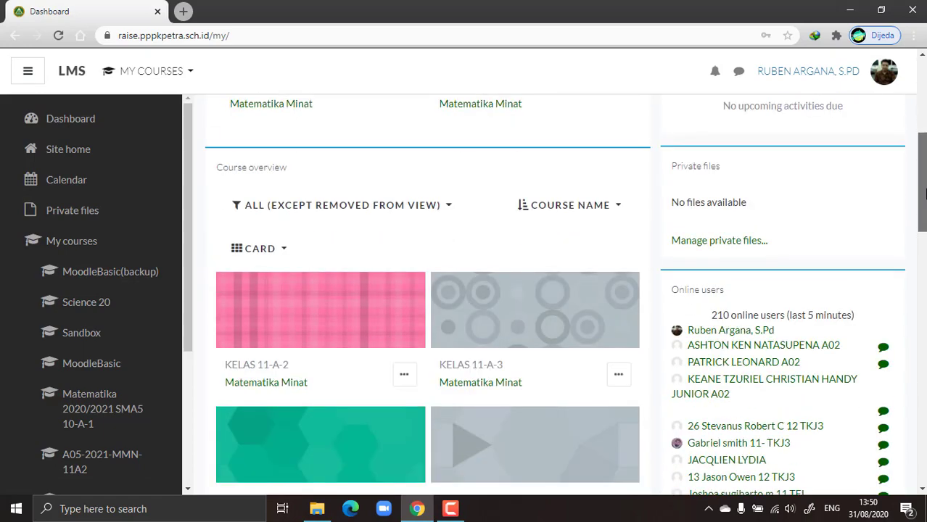
scroll(555, 290, "down", 4)
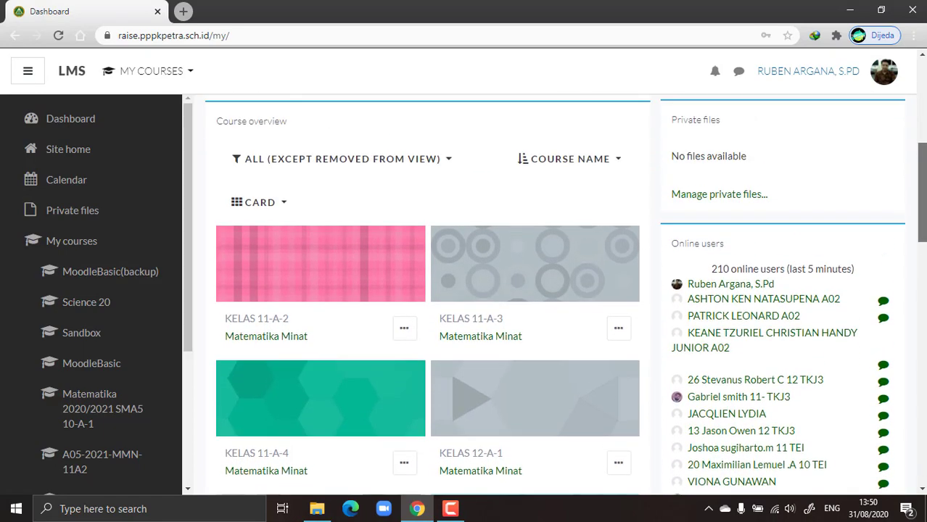
scroll(555, 290, "down", 2)
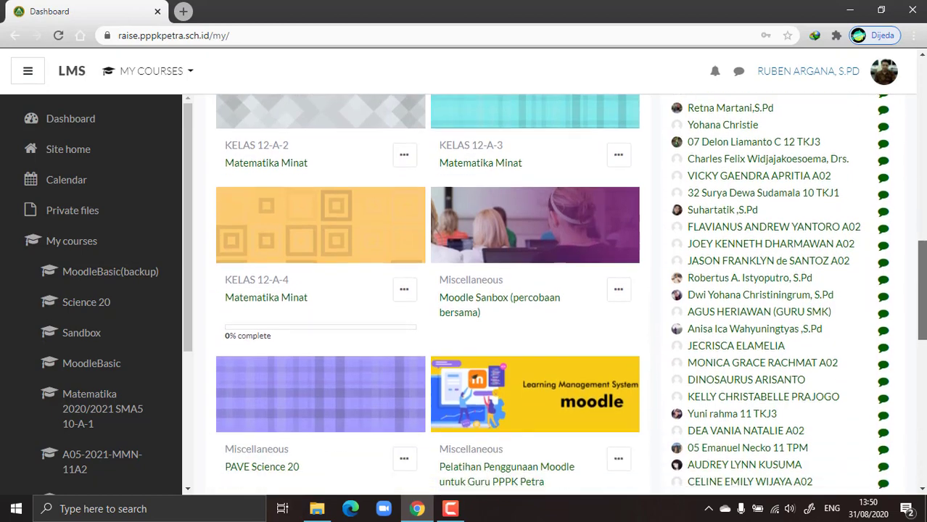
scroll(555, 290, "up", 1)
left_click_drag(920, 278, 920, 209)
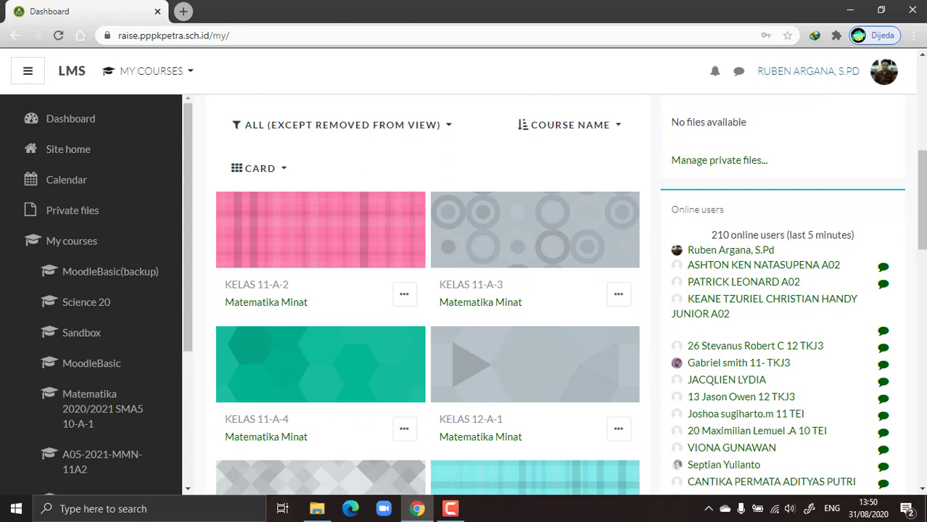
scroll(450, 290, "down", 4)
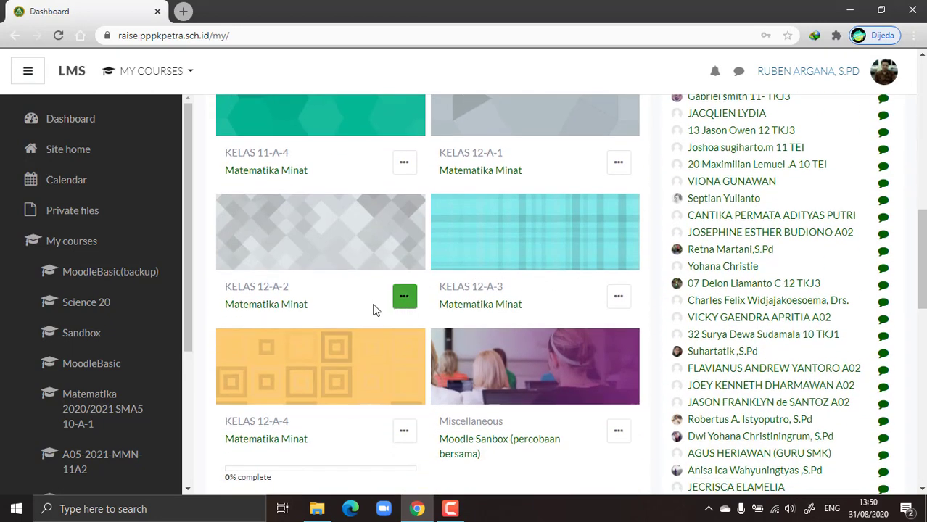
left_click_drag(922, 261, 925, 137)
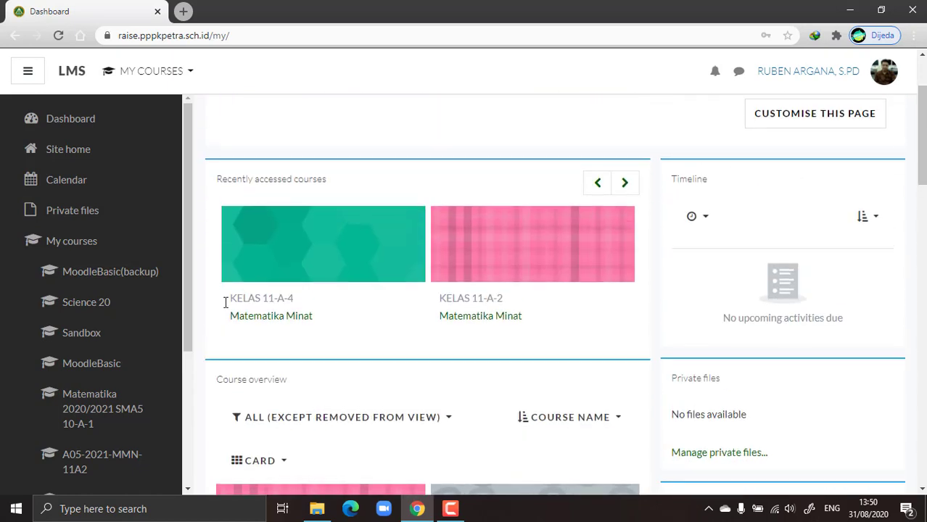
Open the A05-2021-MMN-11A2 Matematika Minat course and review its topic sections
left_click_drag(190, 276, 179, 378)
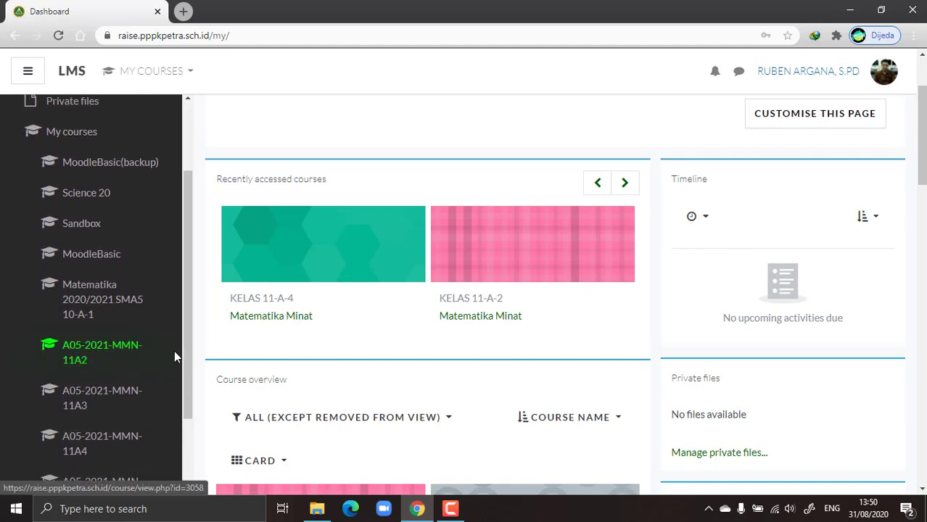
left_click(85, 355)
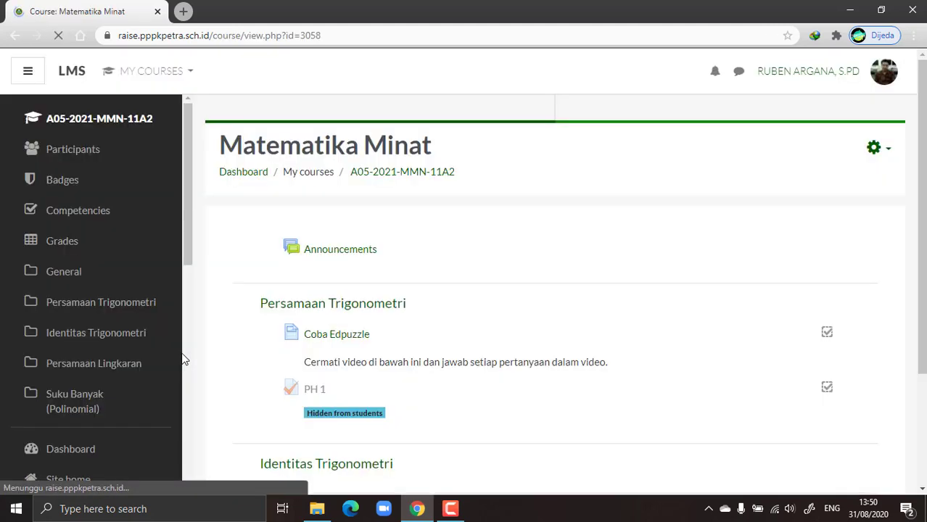
scroll(724, 284, "down", 1)
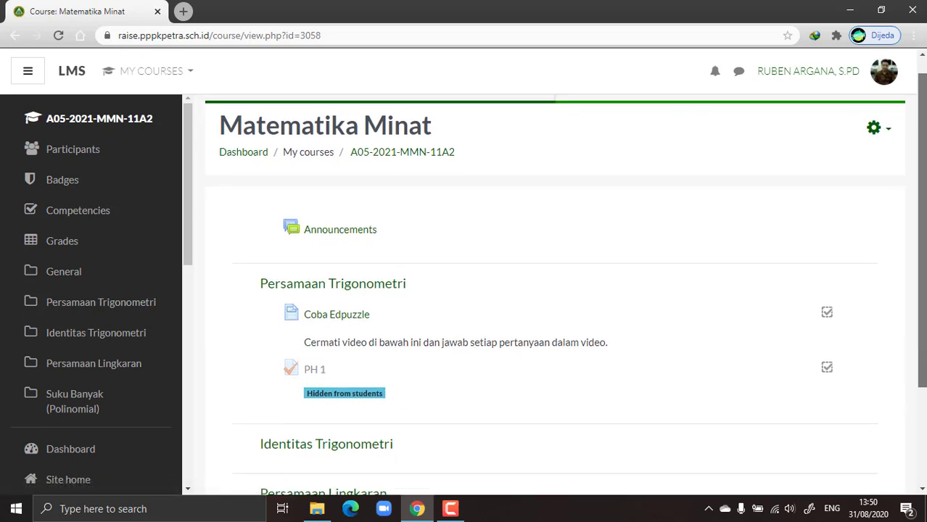
scroll(555, 290, "down", 3)
scroll(555, 290, "up", 3)
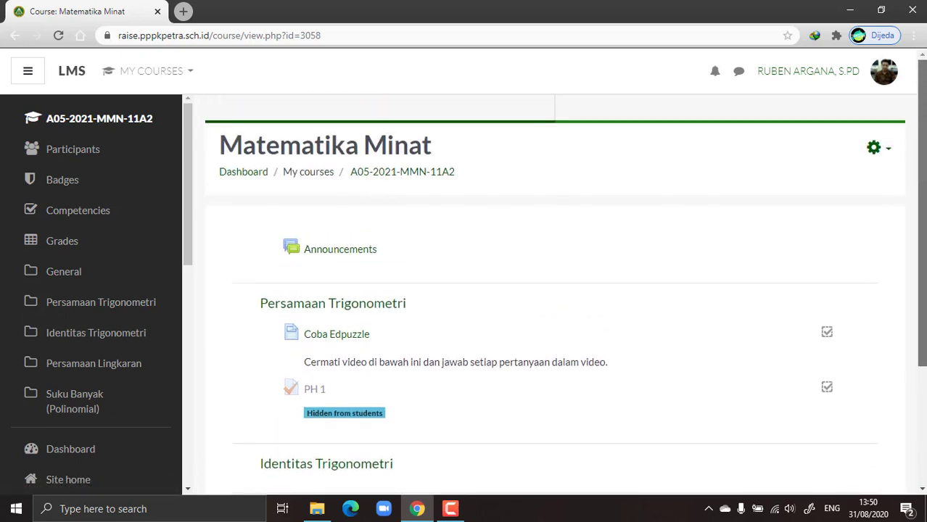
scroll(660, 247, "down", 3)
scroll(659, 246, "up", 2)
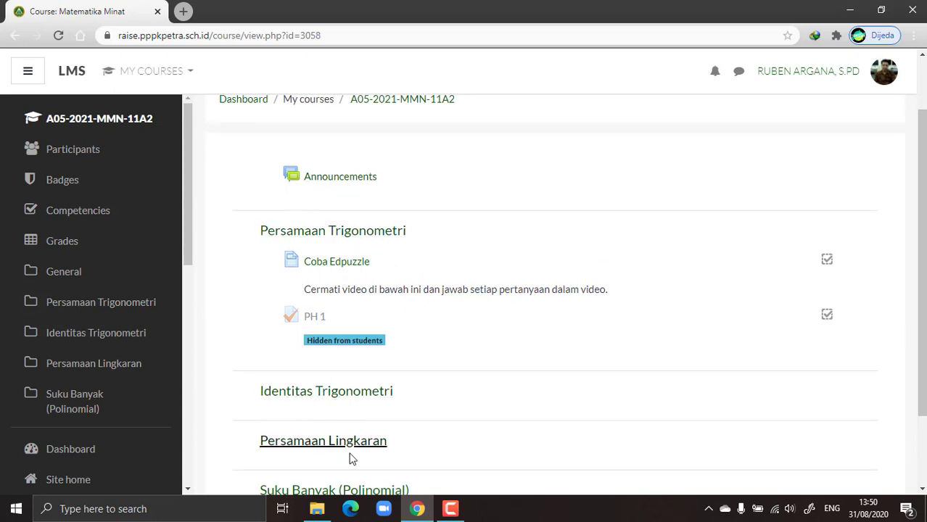
scroll(921, 218, "up", 1)
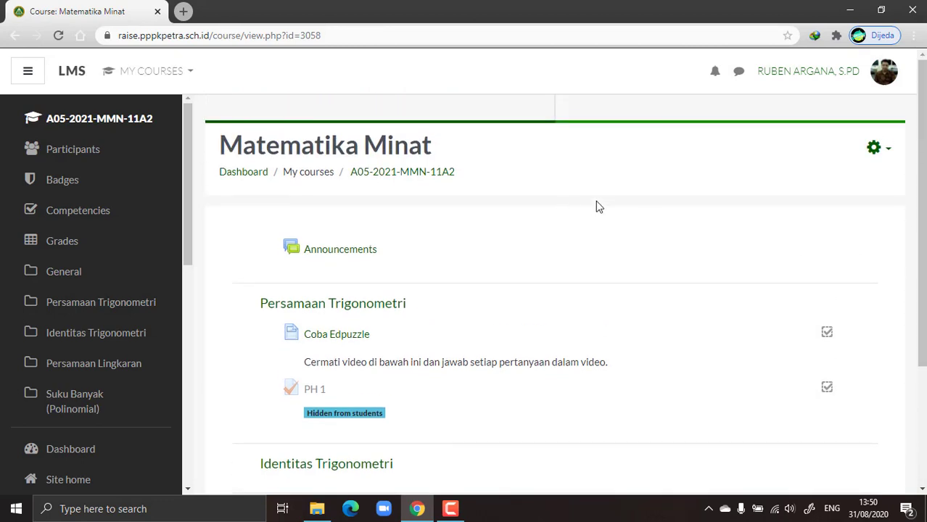
Turn on editing for the Matematika Minat course and review the editing controls in its sections
left_click(880, 155)
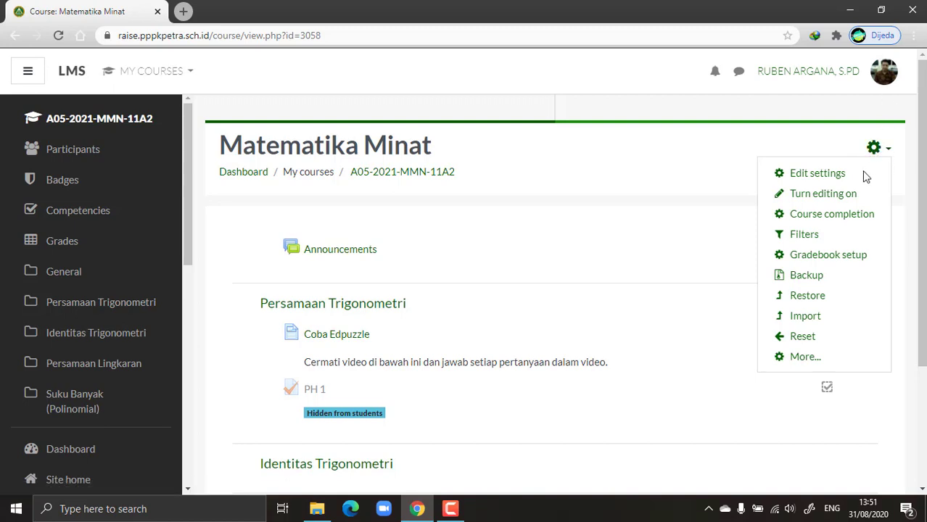
left_click(832, 200)
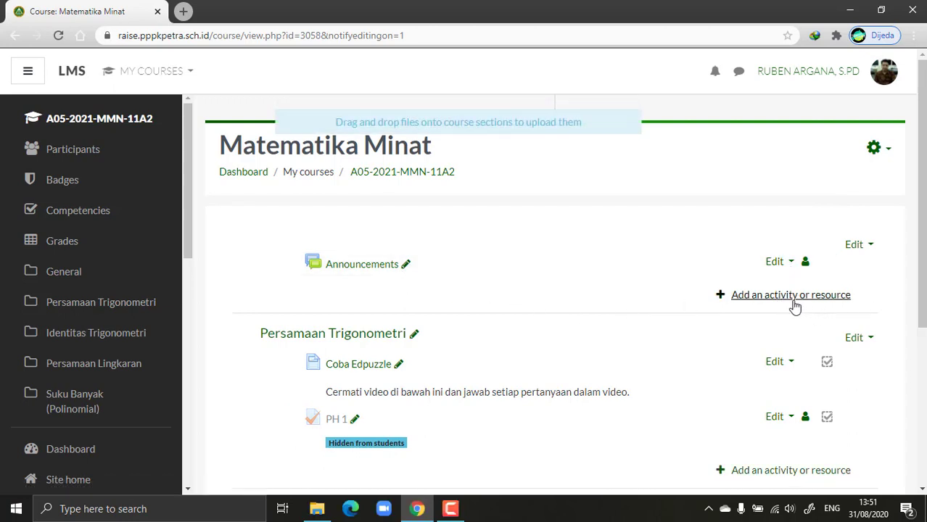
scroll(920, 276, "down", 1)
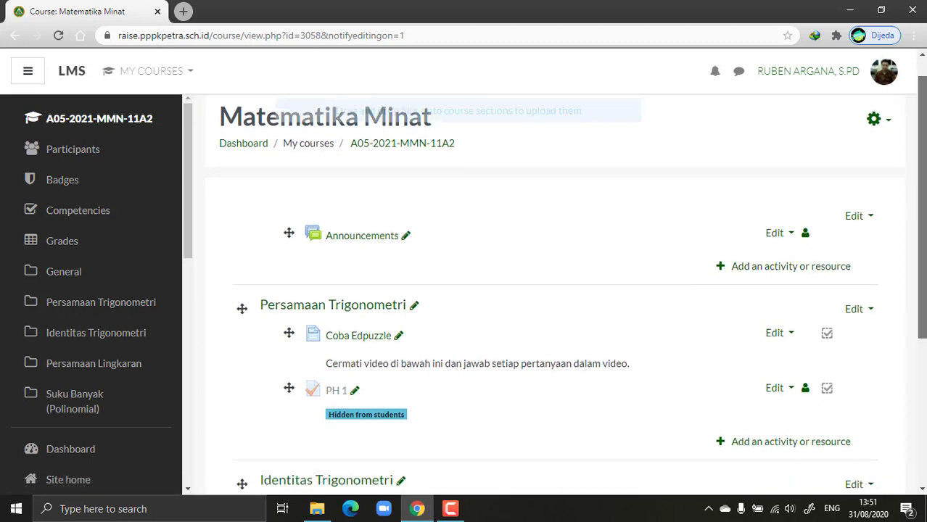
scroll(920, 275, "down", 2)
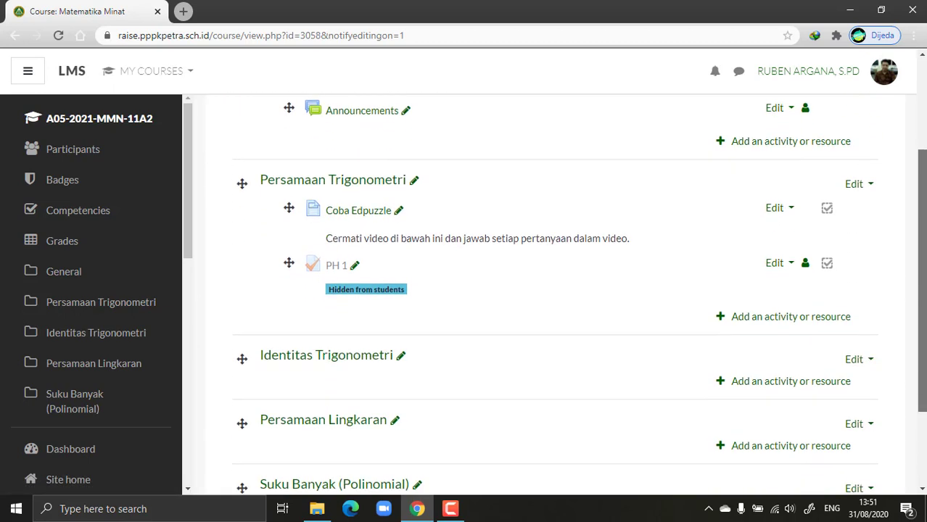
scroll(920, 276, "up", 2)
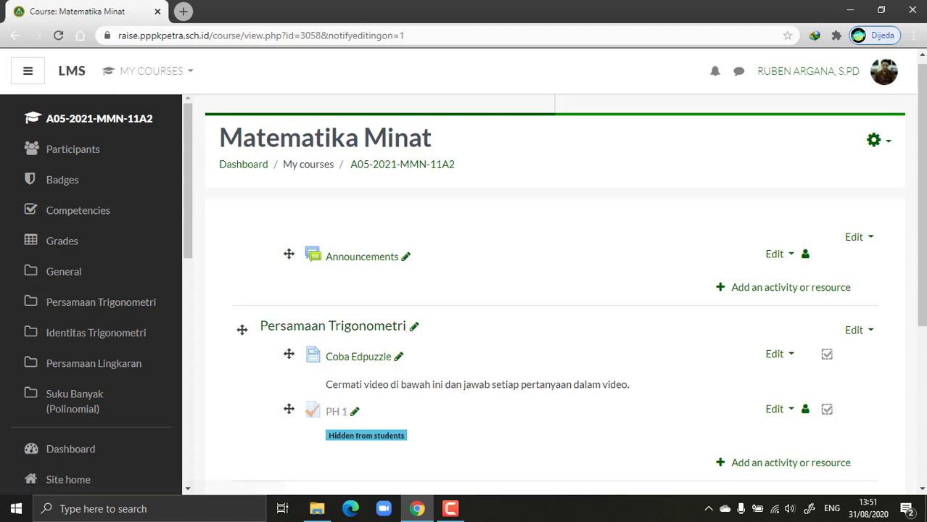
scroll(640, 224, "down", 2)
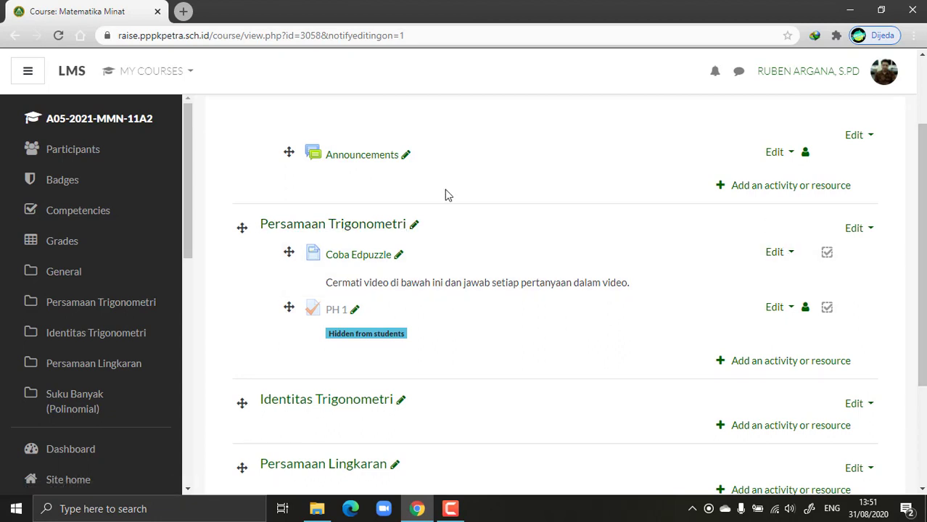
Open the Persamaan Trigonometri section's name for editing and keep the existing name
left_click(414, 227)
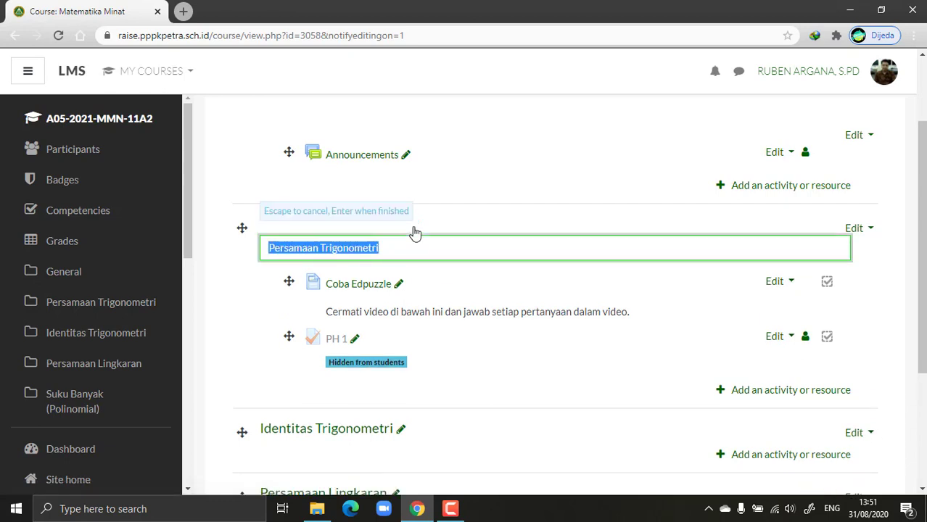
left_click(383, 244)
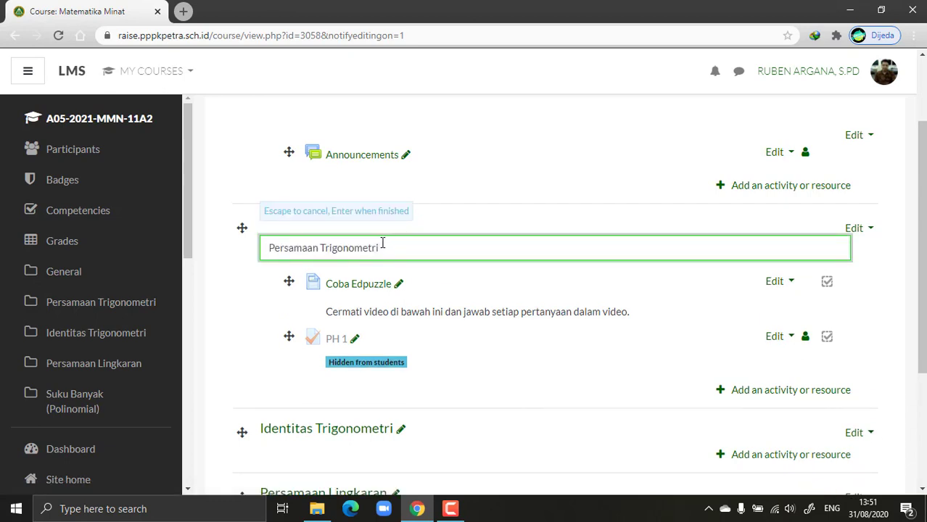
key("Return")
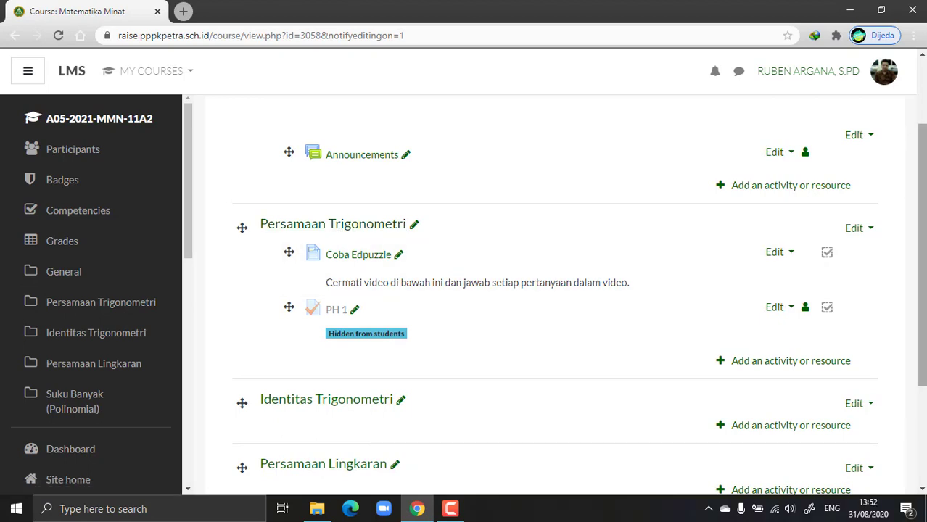
scroll(460, 251, "up", 1)
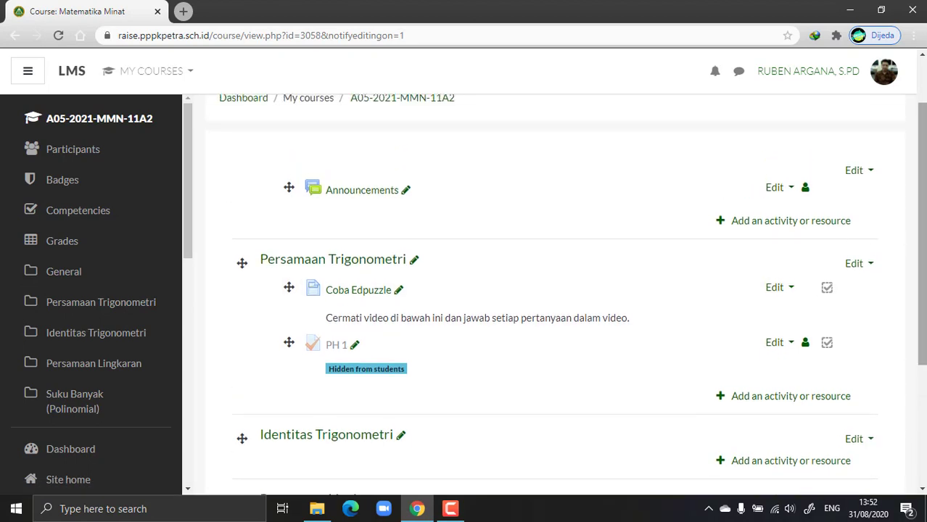
scroll(508, 290, "down", 2)
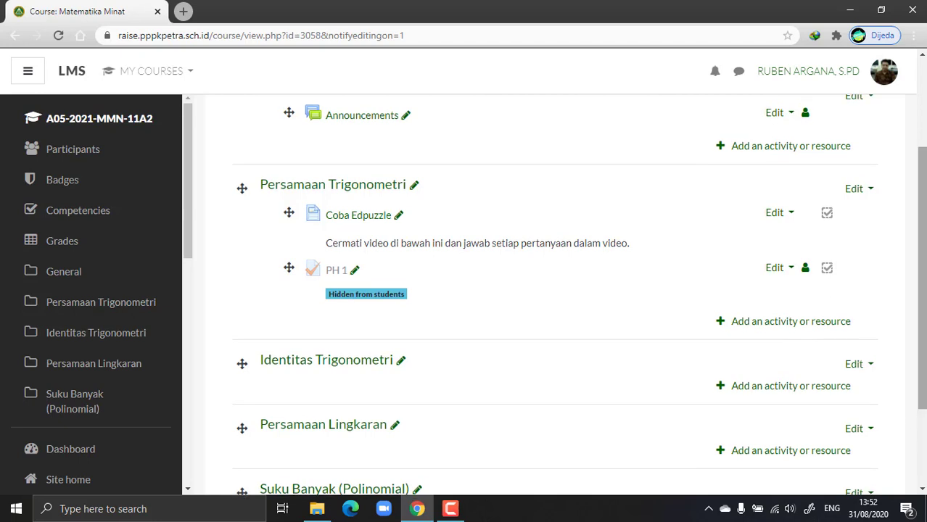
Open the activity and resource chooser for the Persamaan Trigonometri section and examine the available activities and resources
scroll(433, 225, "up", 1)
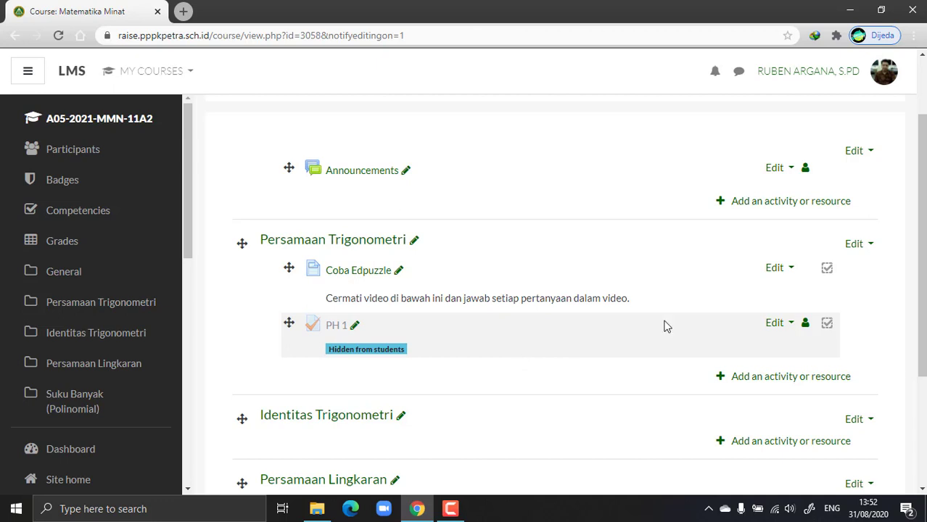
scroll(920, 276, "down", 1)
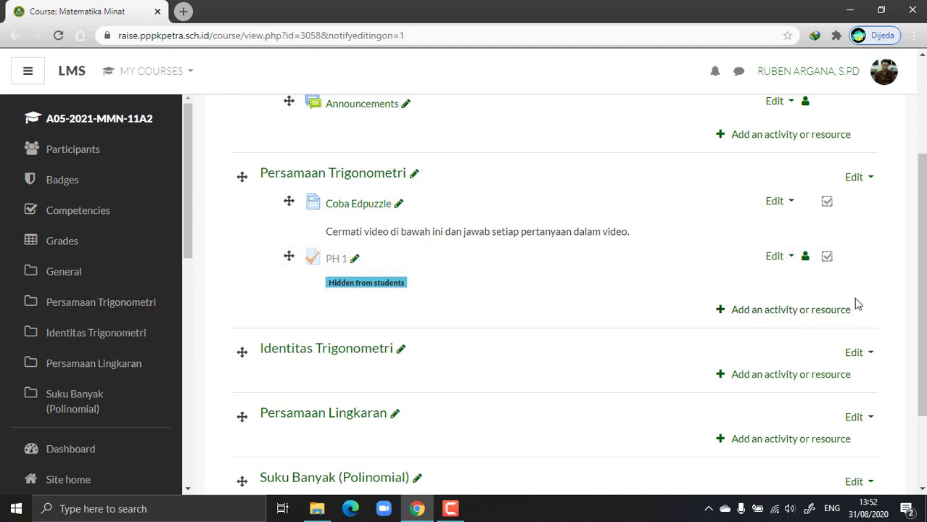
scroll(870, 290, "down", 1)
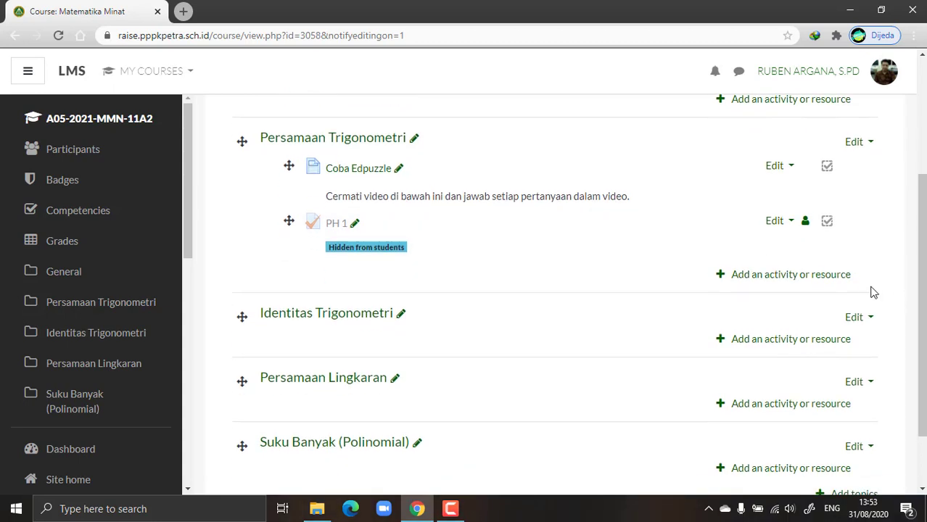
left_click(783, 281)
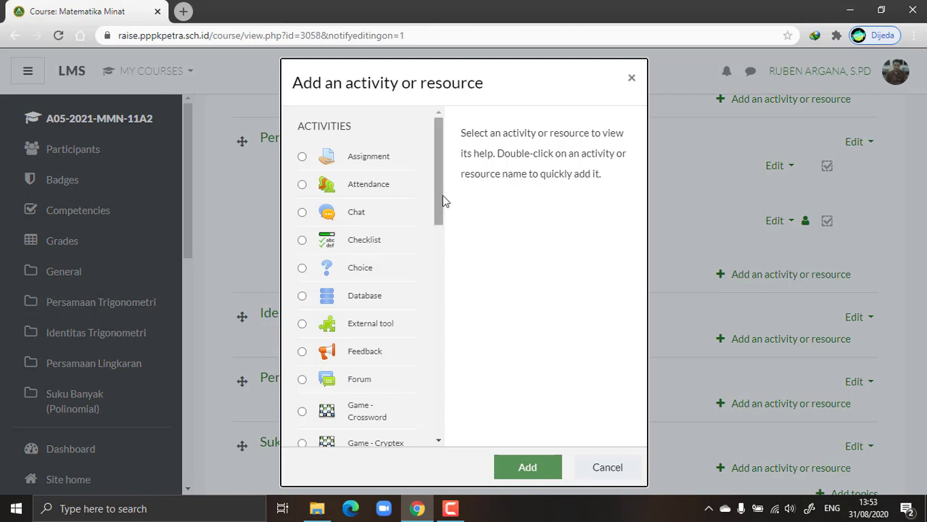
mouse_move(437, 192)
left_mouse_down()
mouse_move(442, 392)
mouse_move(441, 174)
left_mouse_up()
left_click_drag(441, 175, 443, 307)
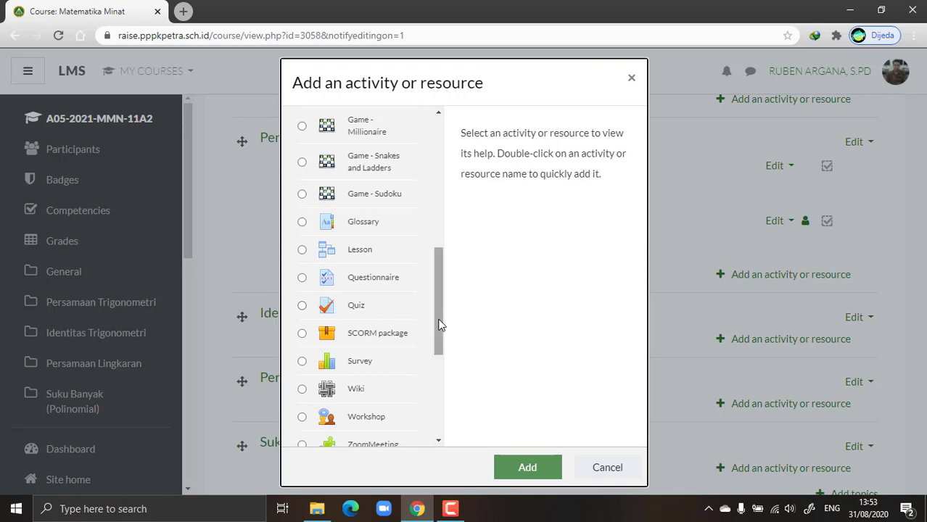
left_click_drag(440, 324, 436, 179)
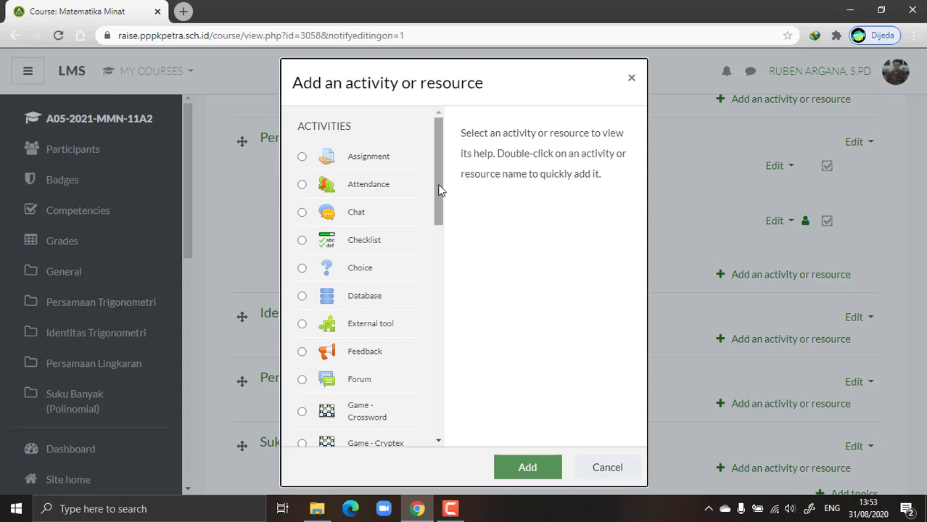
scroll(439, 190, "down", 2)
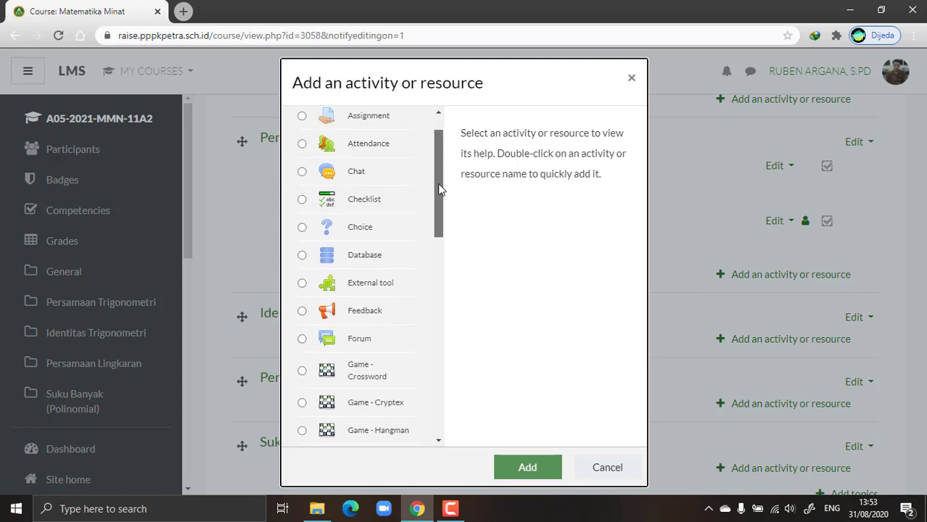
scroll(439, 185, "up", 1)
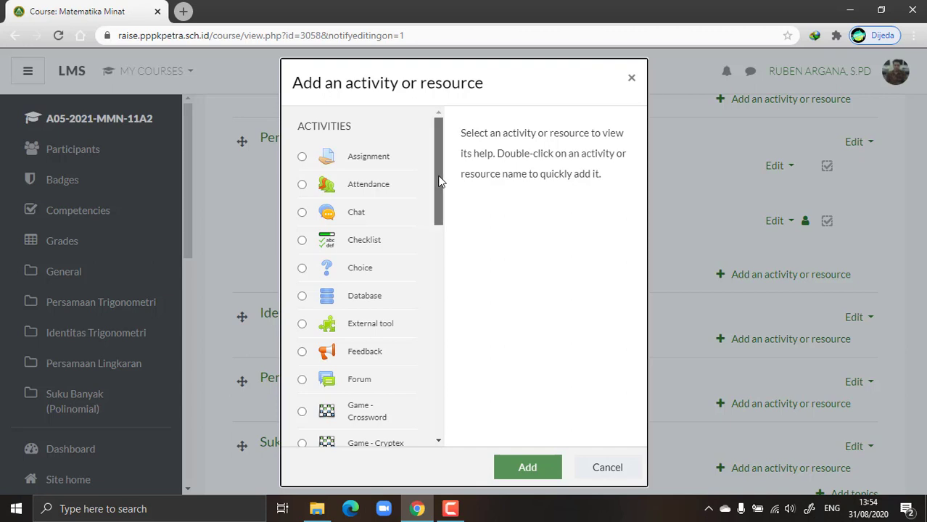
scroll(439, 188, "down", 2)
scroll(439, 201, "up", 2)
left_click_drag(437, 165, 441, 313)
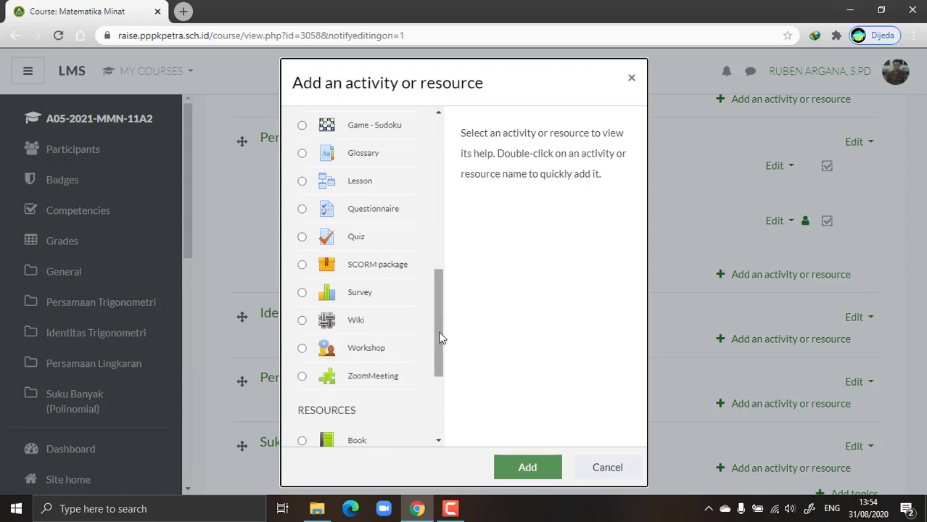
left_click_drag(441, 337, 445, 404)
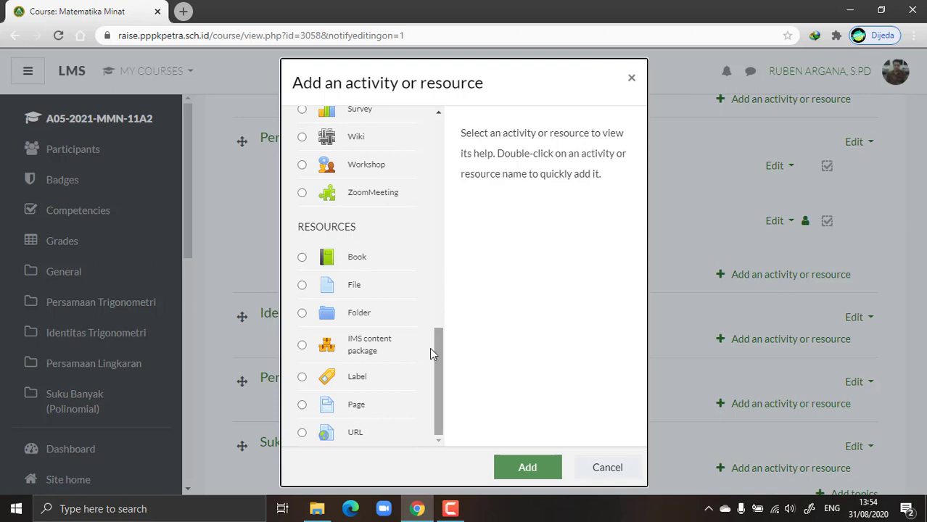
Start a new Label resource in the Persamaan Trigonometri section and enter "Tes, hanya mencoba." as its label text
left_click(331, 382)
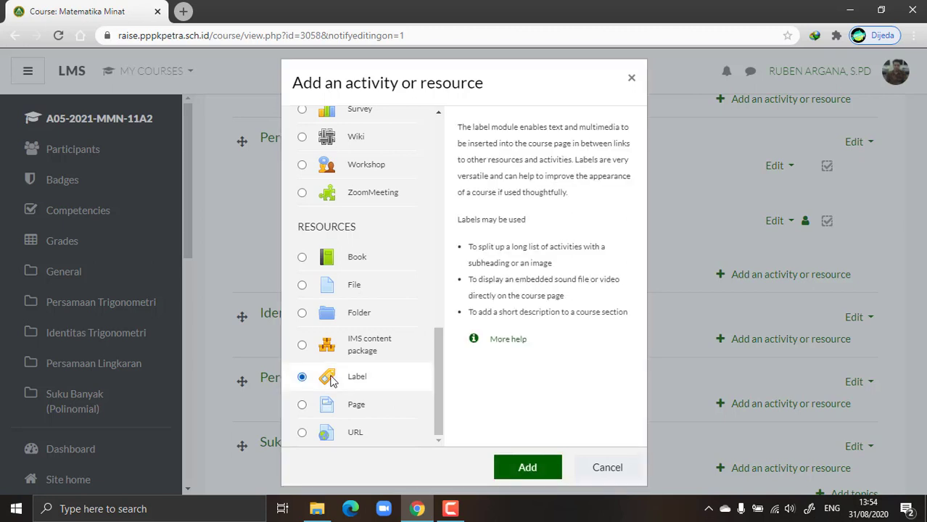
left_click(529, 469)
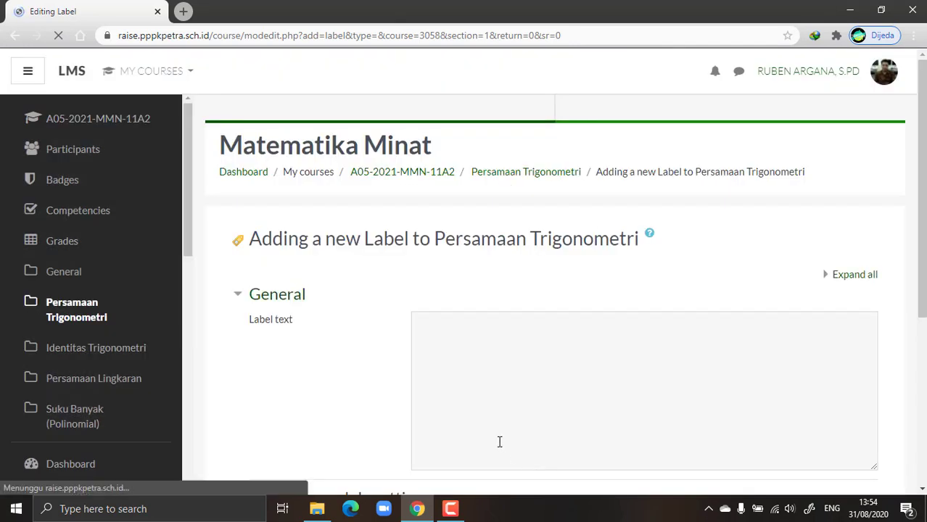
scroll(566, 290, "down", 1)
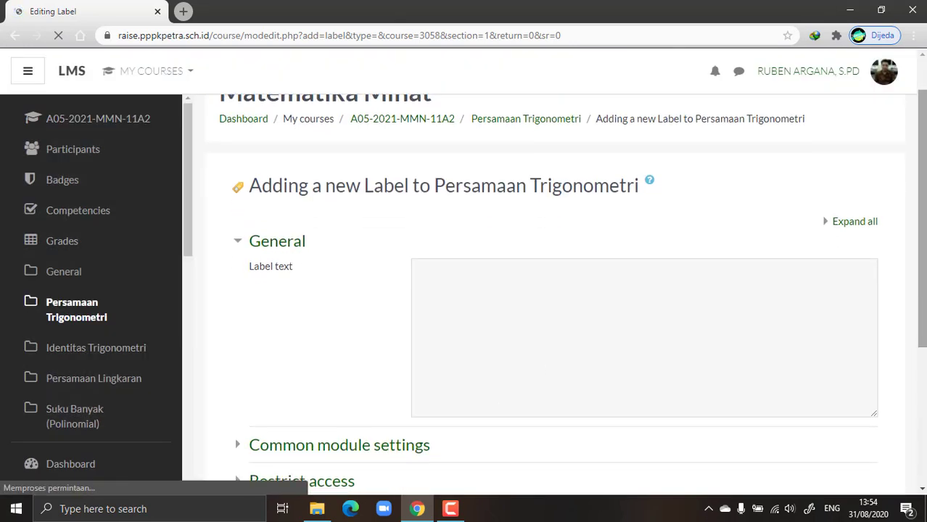
scroll(566, 291, "down", 2)
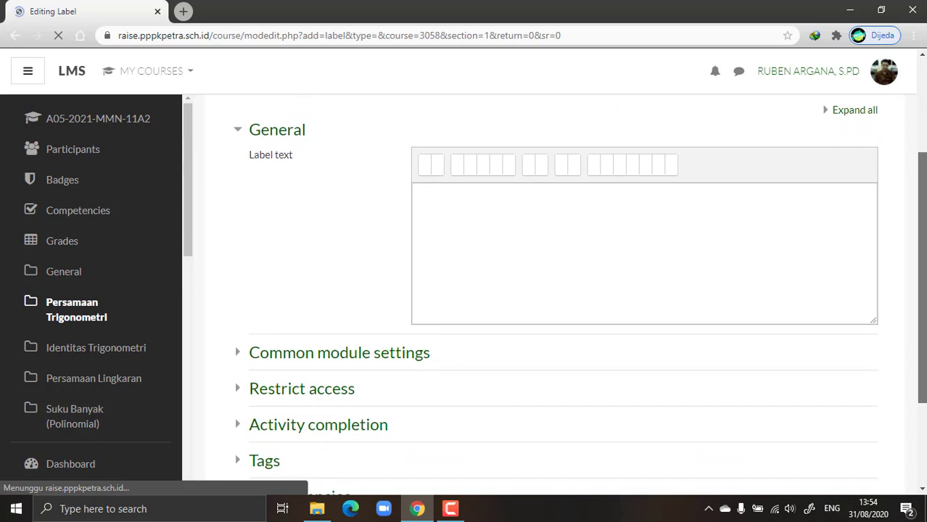
scroll(566, 291, "down", 1)
scroll(566, 290, "up", 3)
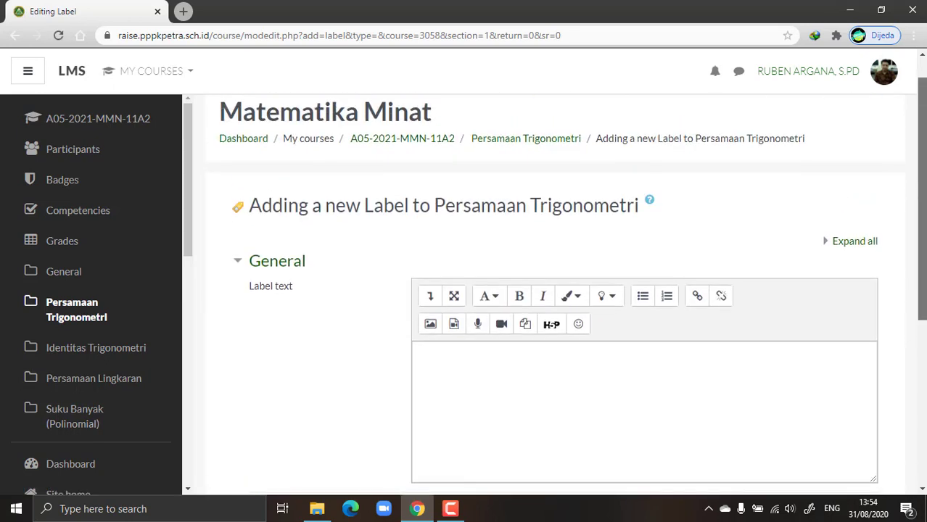
scroll(566, 290, "down", 1)
scroll(566, 290, "down", 1)
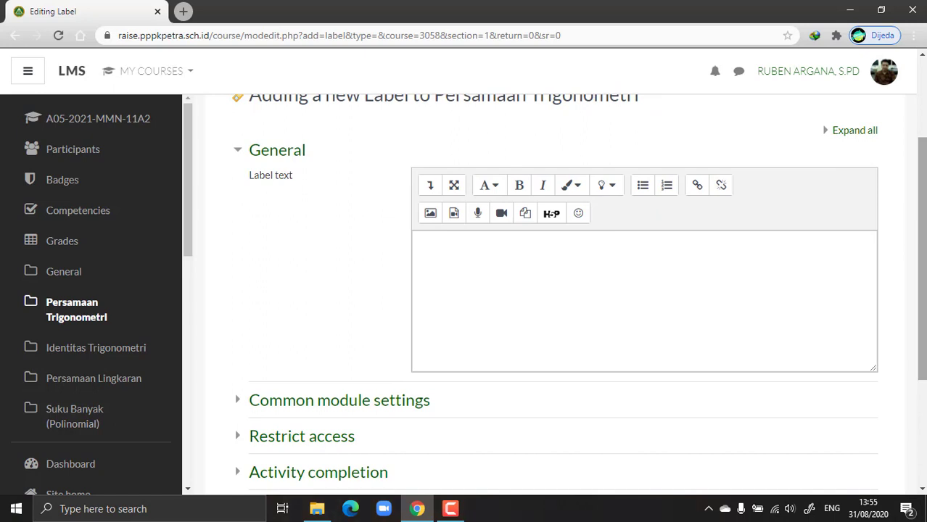
left_click(545, 262)
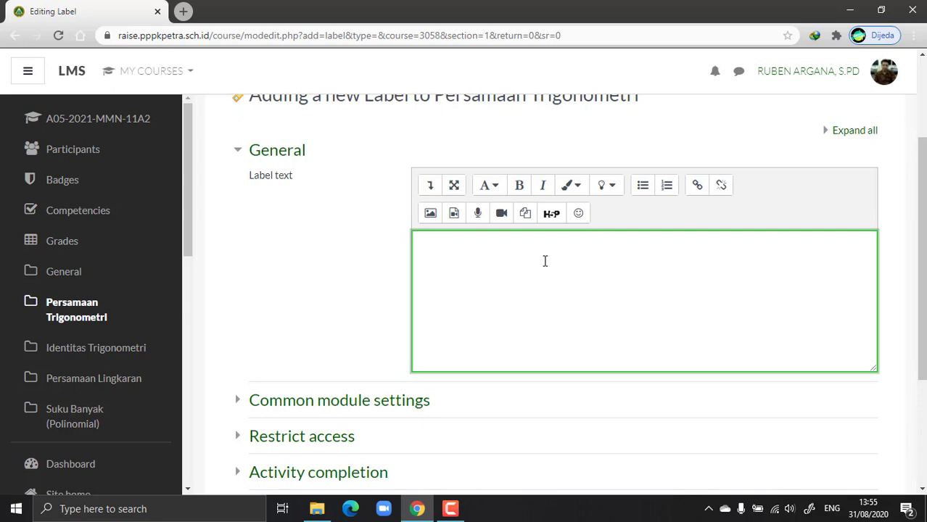
type("Tes, hanya mencoba.")
Open a new browser tab ready for a web address
left_click(183, 11)
left_click(221, 35)
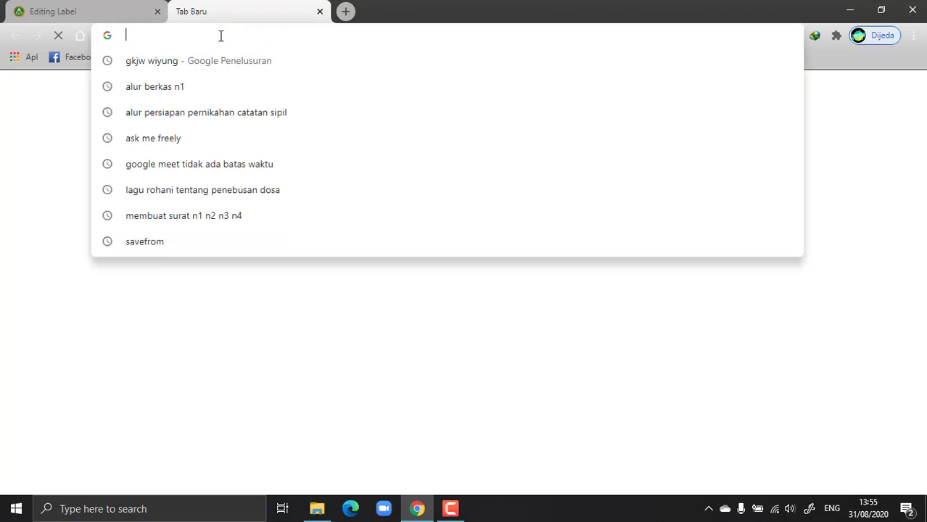
type("google dri")
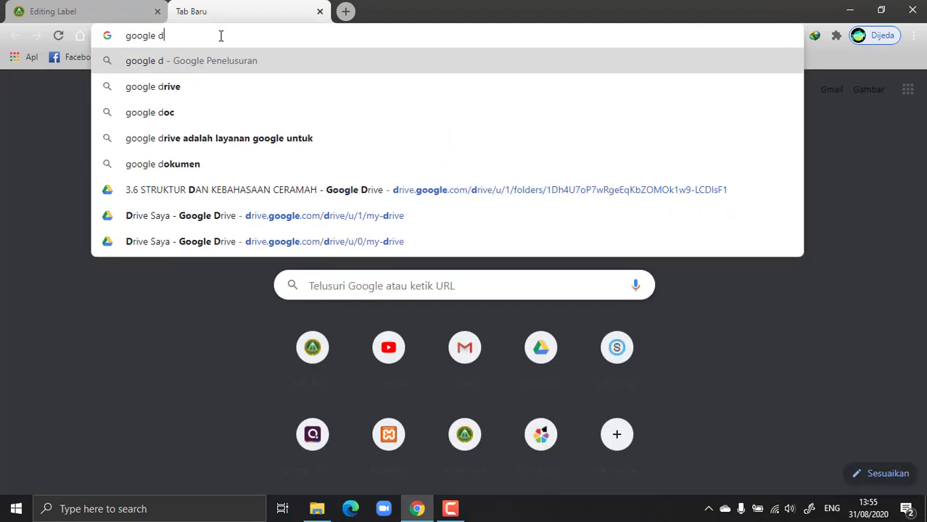
key("BackSpace")
key("BackSpace")
key("BackSpace")
key("BackSpace")
key("BackSpace")
key("BackSpace")
key("BackSpace")
key("BackSpace")
key("BackSpace")
key("BackSpace")
key("BackSpace")
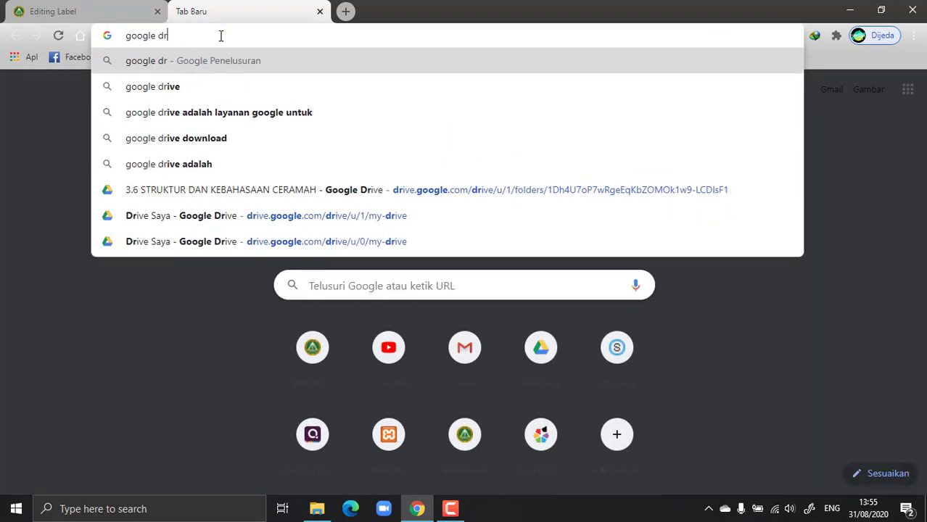
Go to youtube.com, open the video "Tomat: Buah Atau Sayur?" and pause its playback
type("youtube.com")
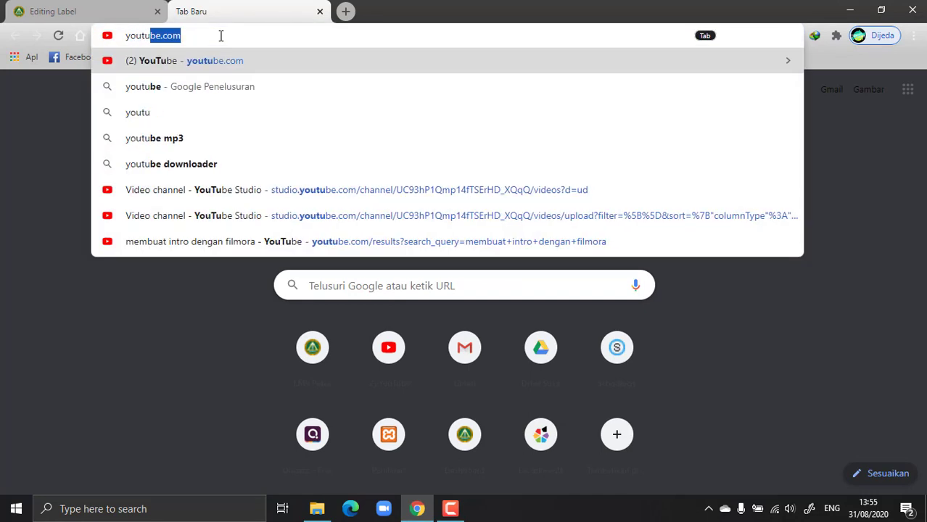
key("Return")
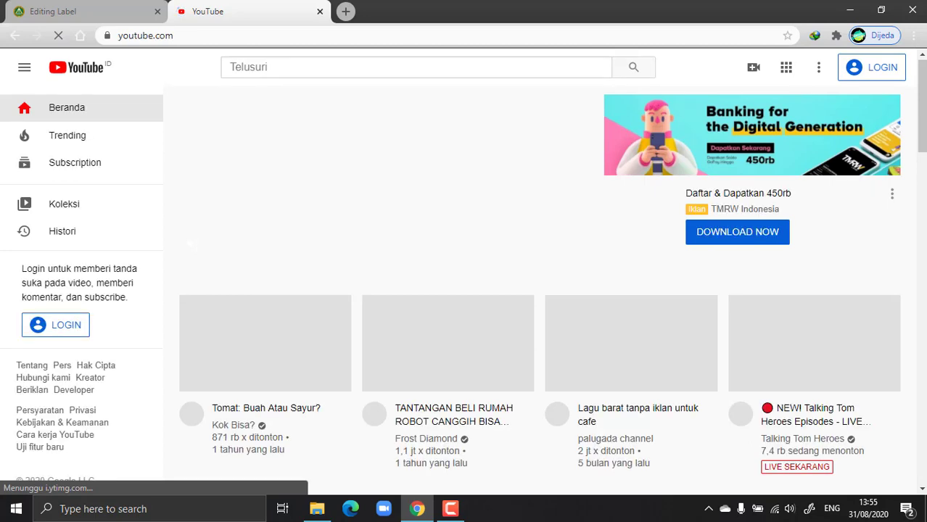
scroll(923, 154, "down", 3)
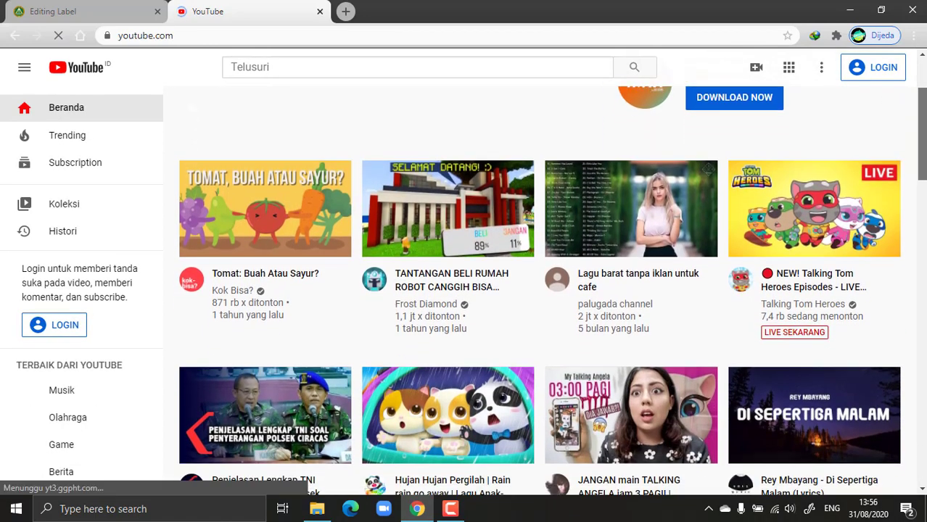
left_click(256, 216)
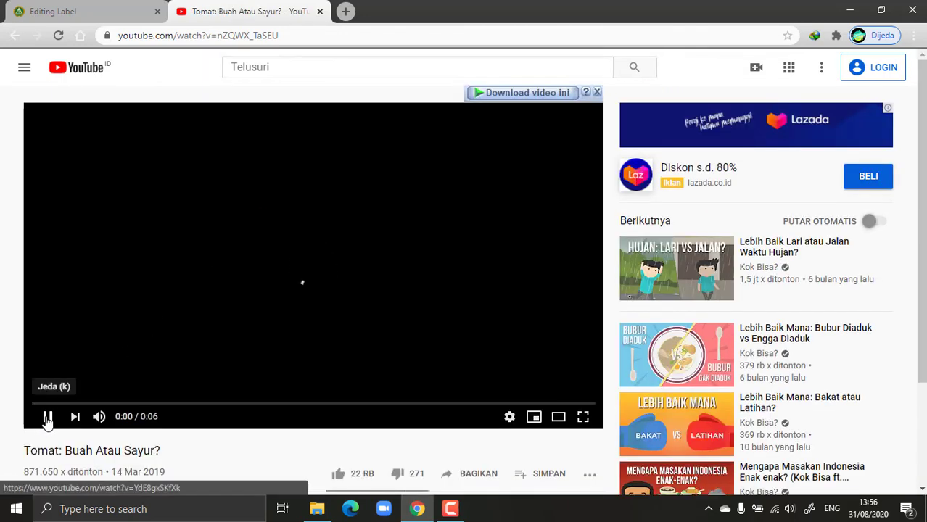
left_click(46, 421)
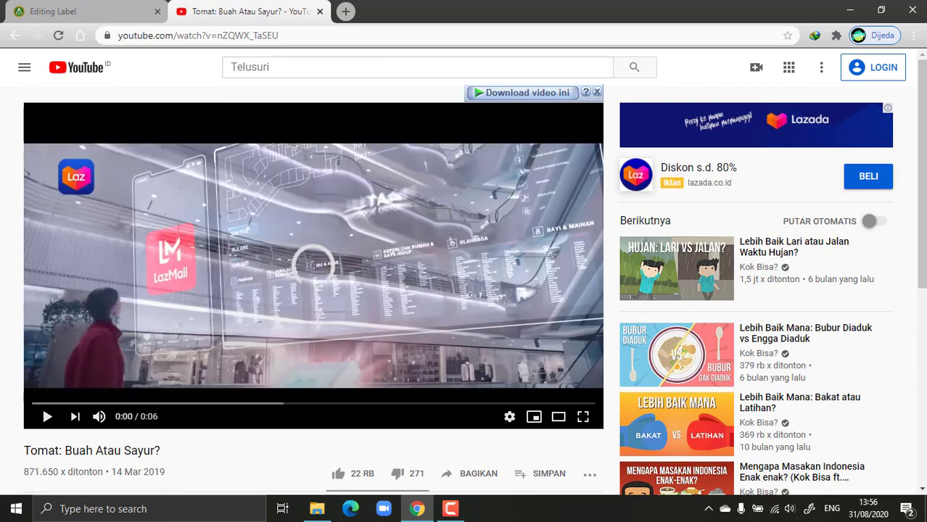
Copy the full iframe embed code from the video's sharing options
scroll(585, 338, "down", 3)
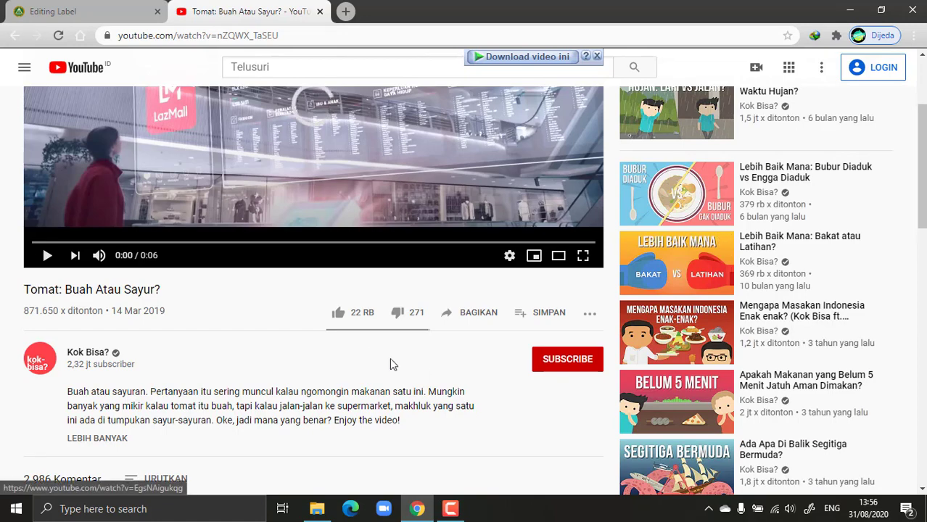
left_click(472, 319)
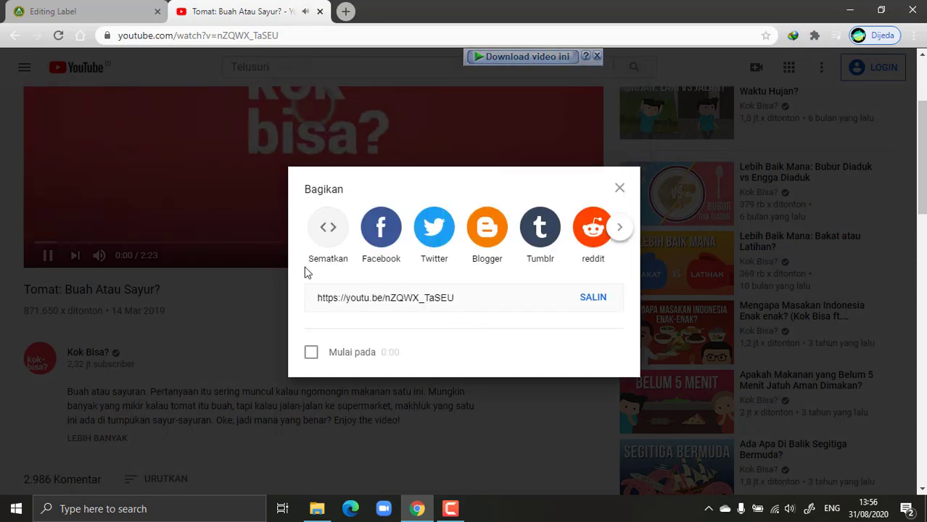
key("XF86AudioLowerVolume")
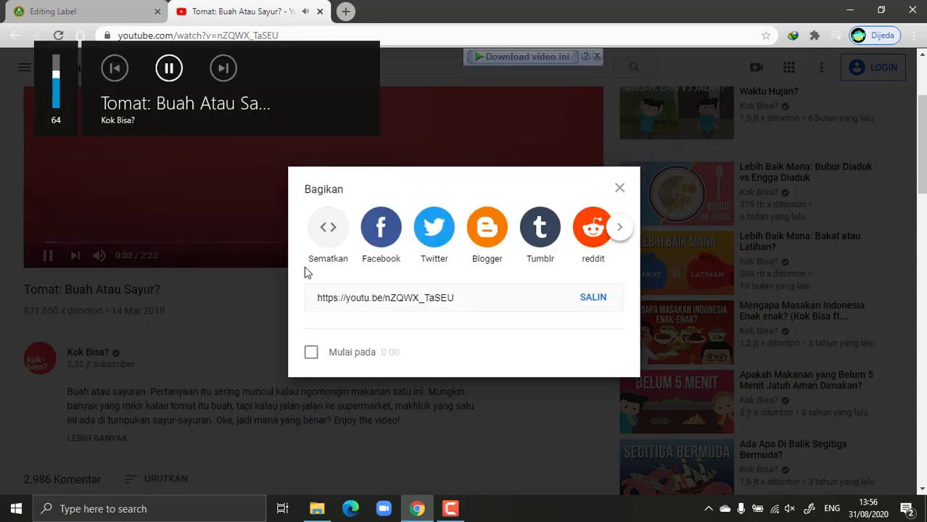
left_click(329, 231)
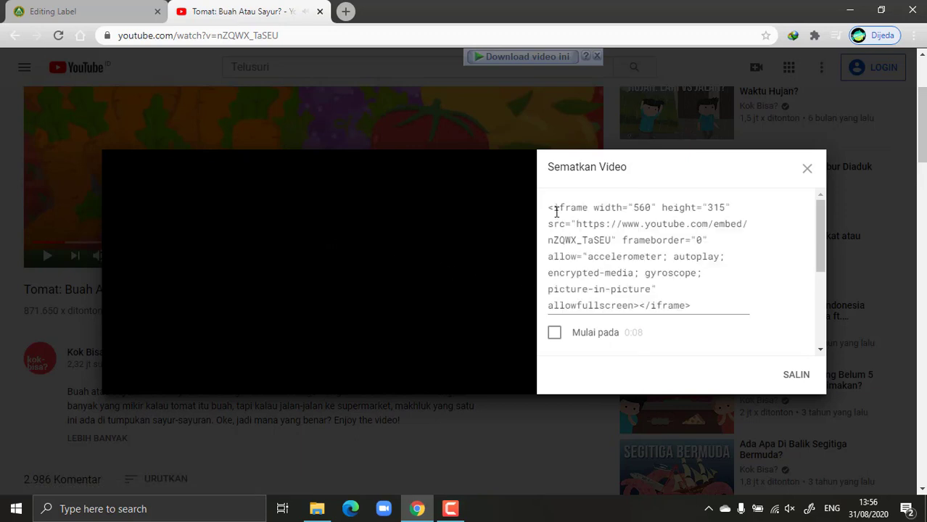
left_click_drag(549, 204, 699, 304)
key("ctrl+c")
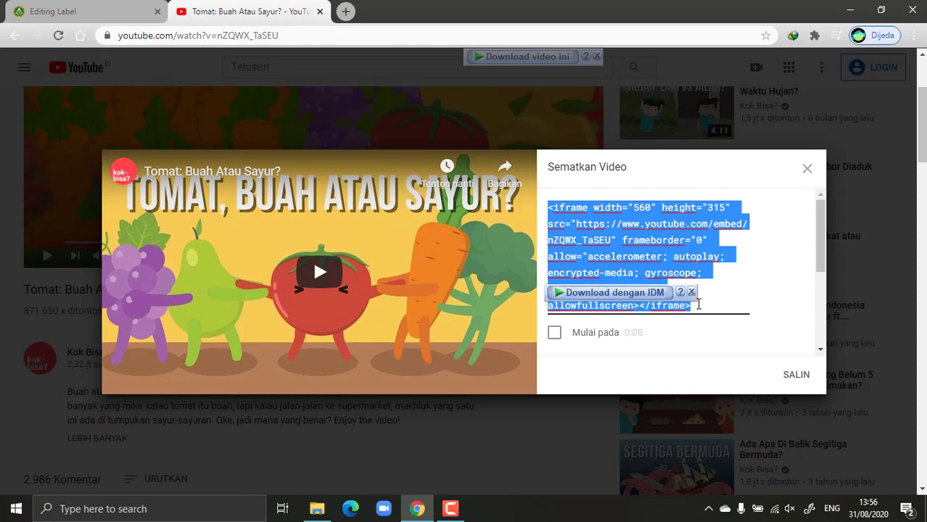
Return to the LMS label form and paste the YouTube iframe code below the text in the label's HTML source
left_click(51, 9)
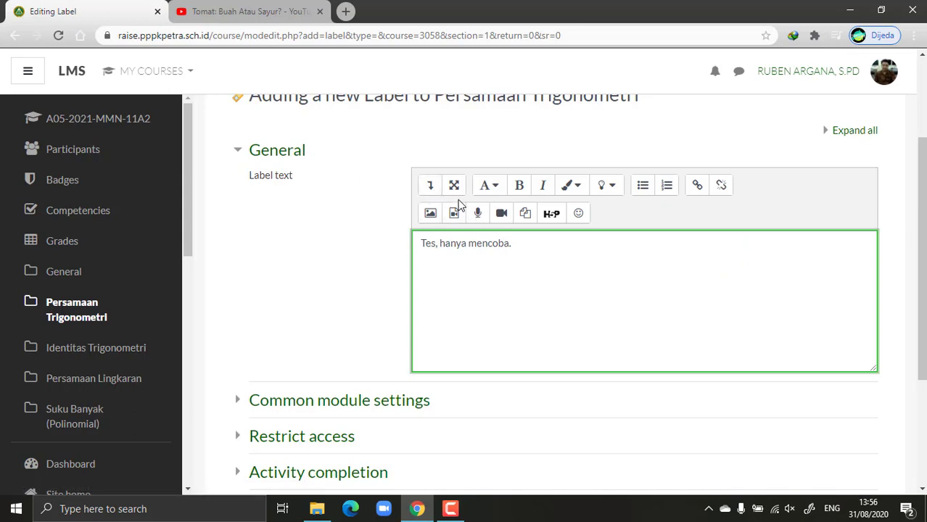
left_click(431, 187)
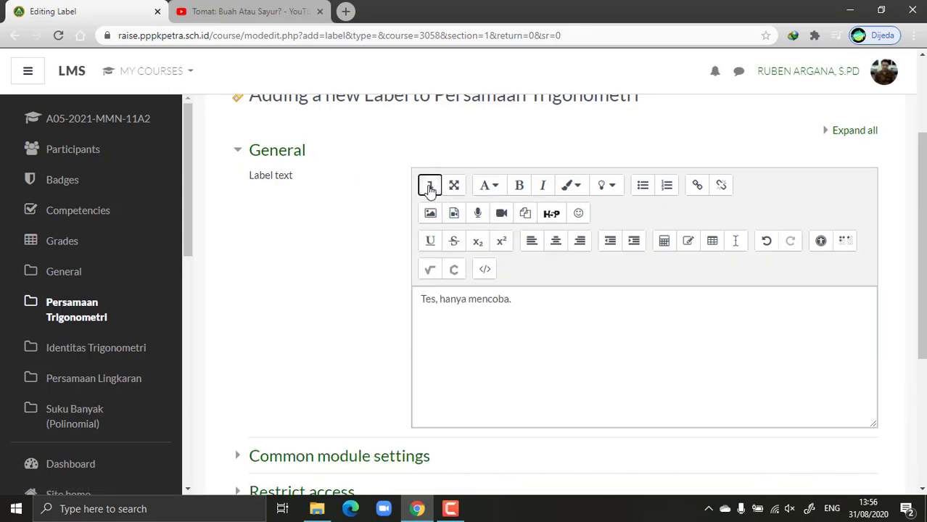
left_click(485, 273)
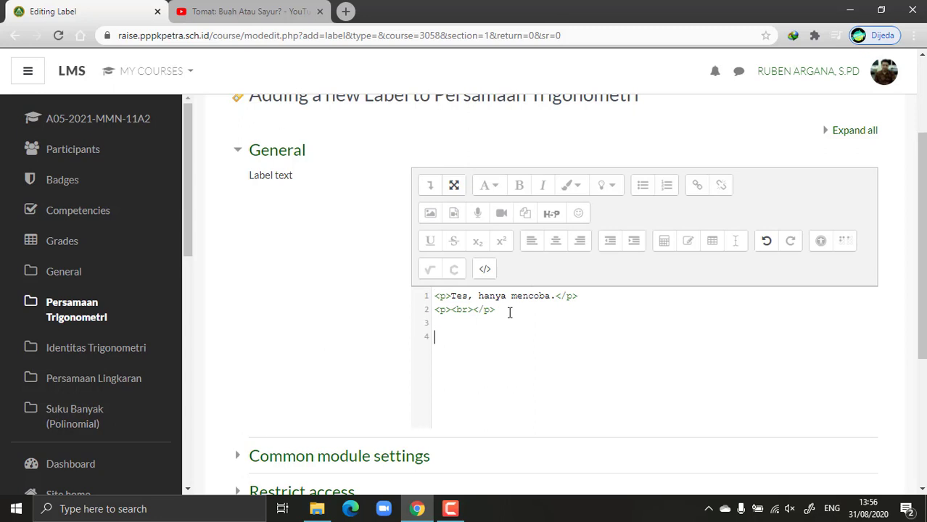
key("ctrl+v")
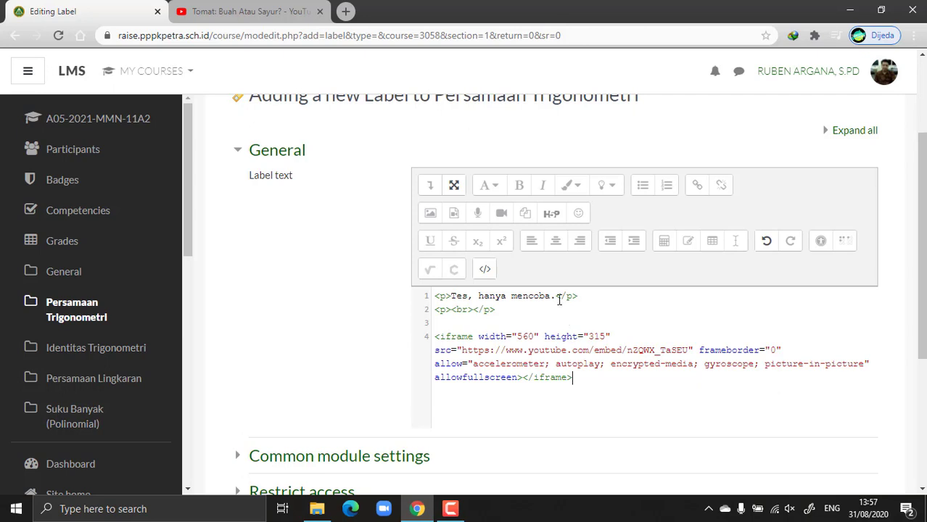
left_click(484, 270)
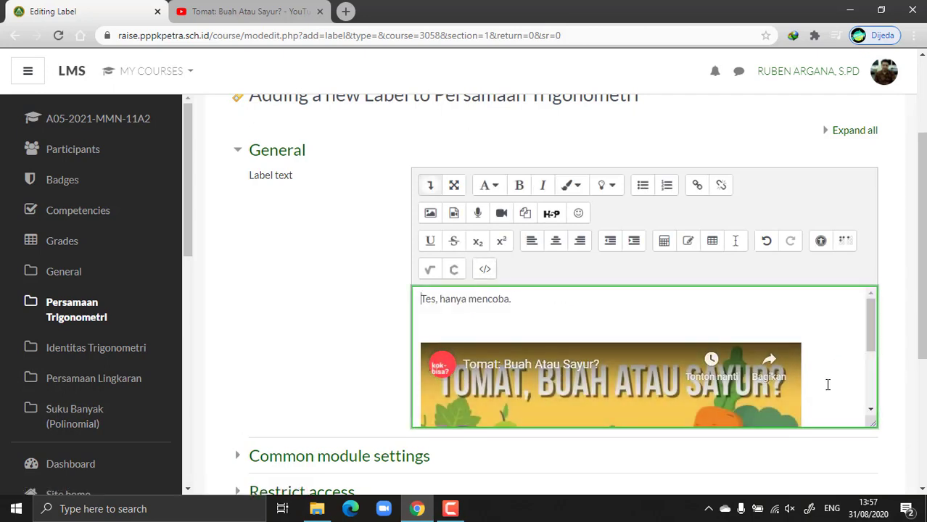
Examine the availability options in the label's common module settings
left_click_drag(871, 346, 917, 409)
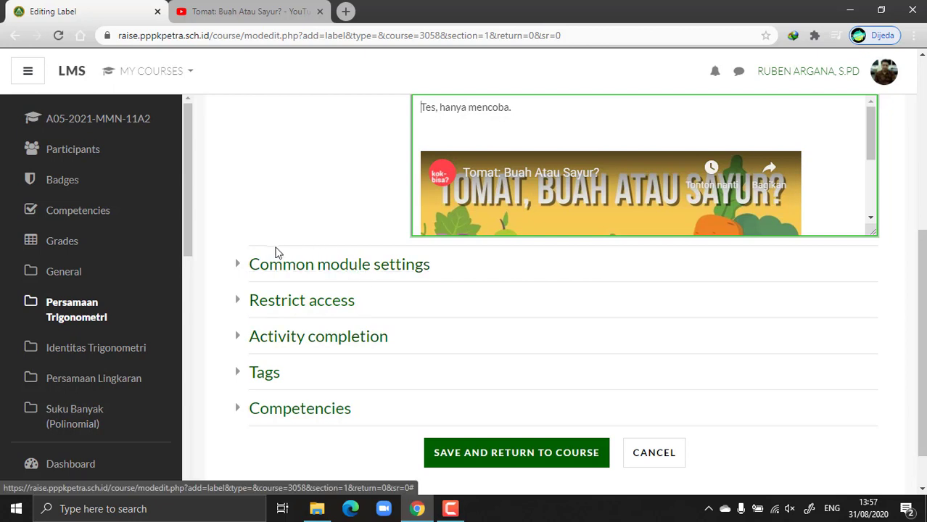
left_click(315, 268)
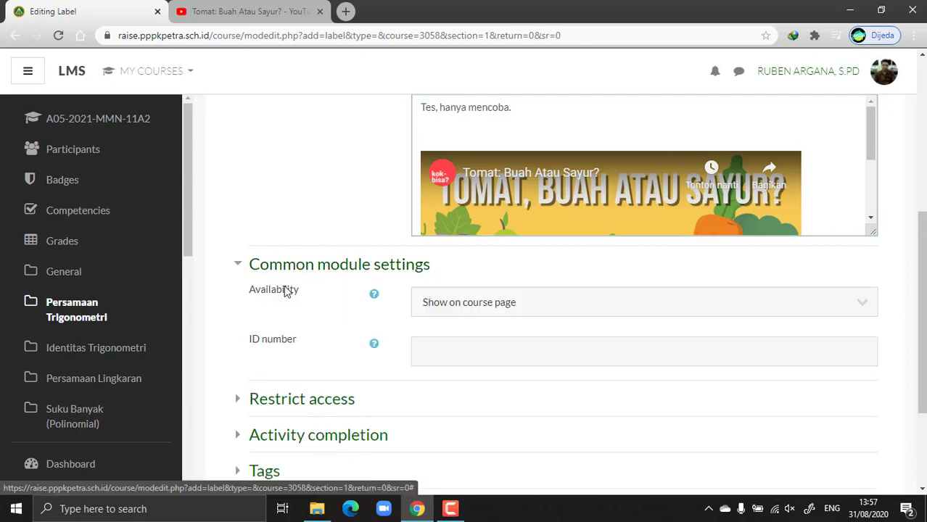
left_click(657, 310)
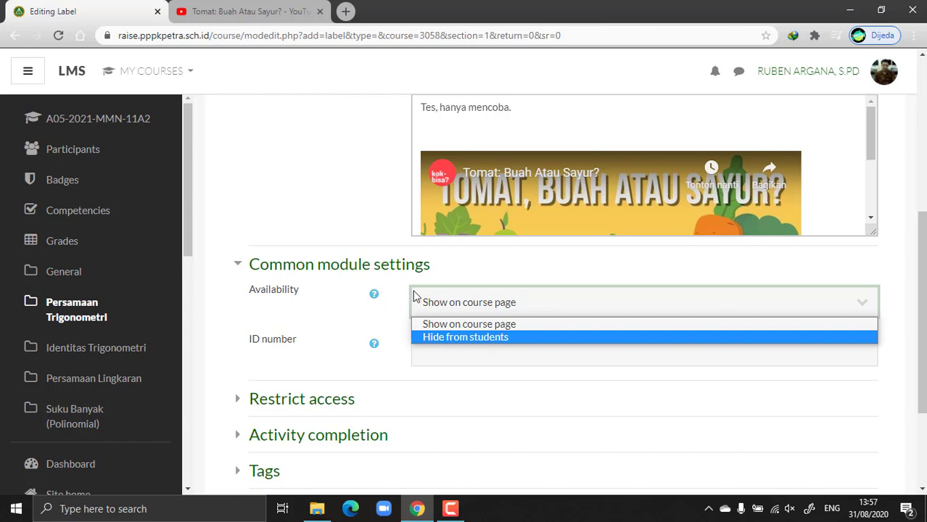
left_click(366, 264)
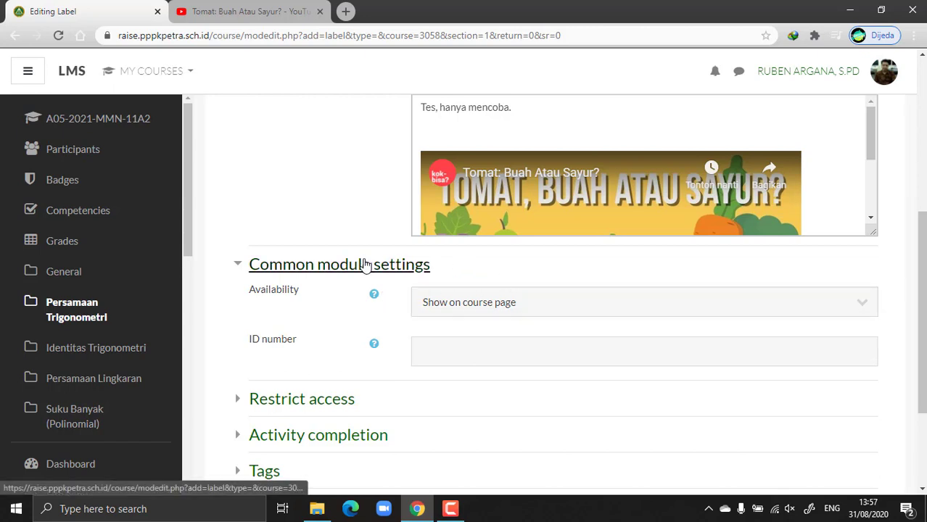
left_click(366, 265)
Examine the label's access restriction section and the completion tracking options under activity completion
left_click(322, 308)
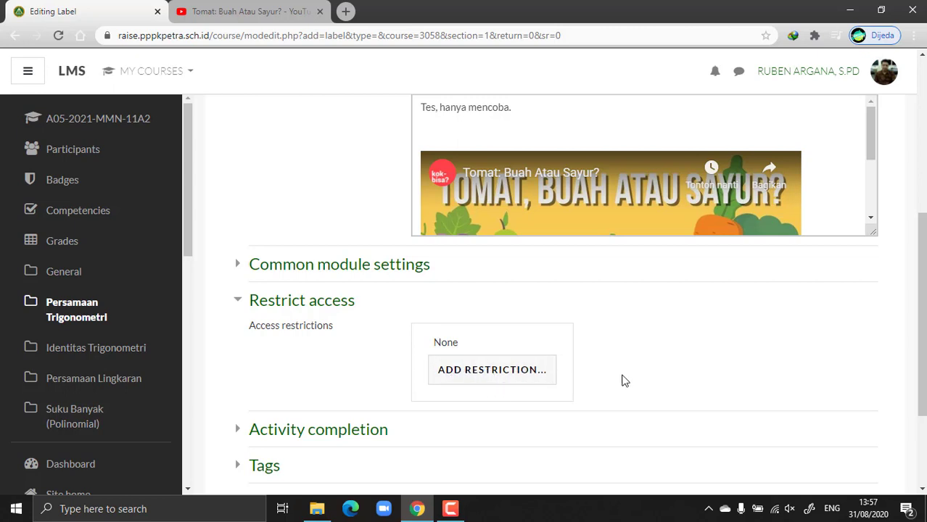
scroll(922, 312, "down", 2)
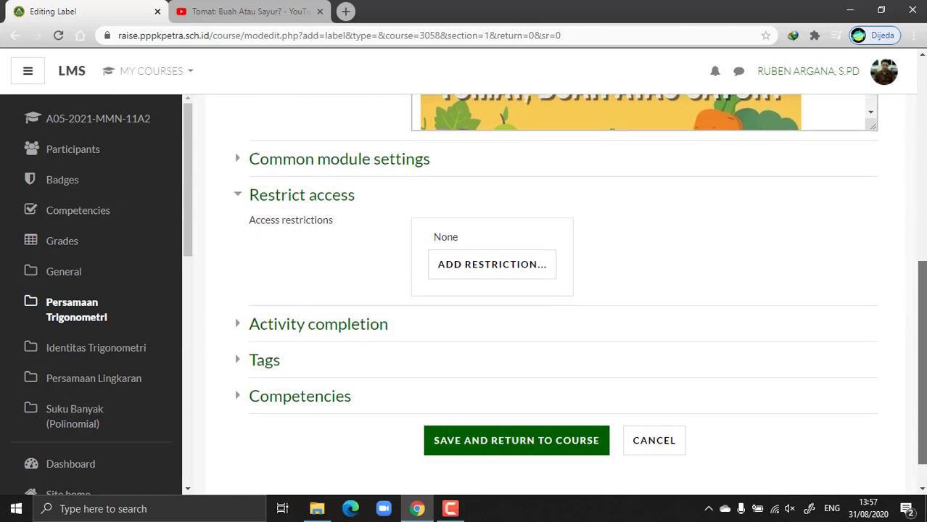
left_click(331, 321)
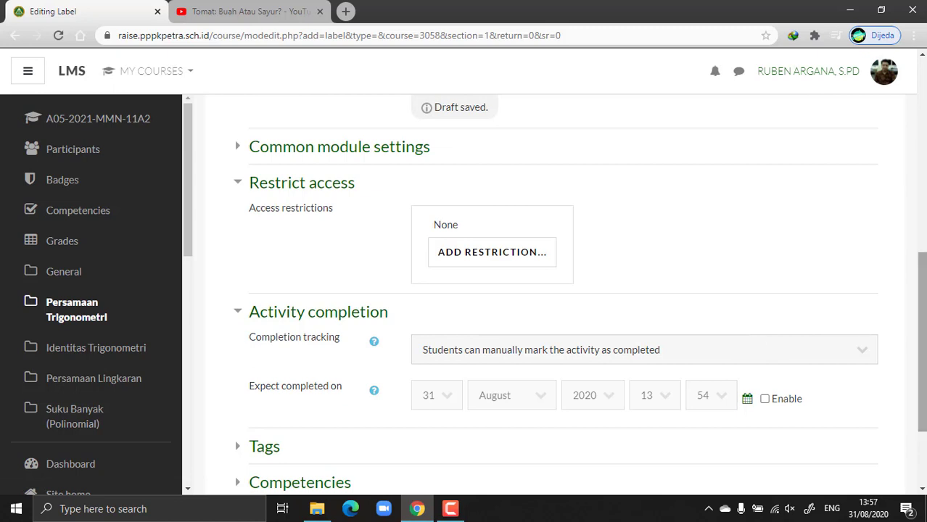
scroll(922, 341, "down", 1)
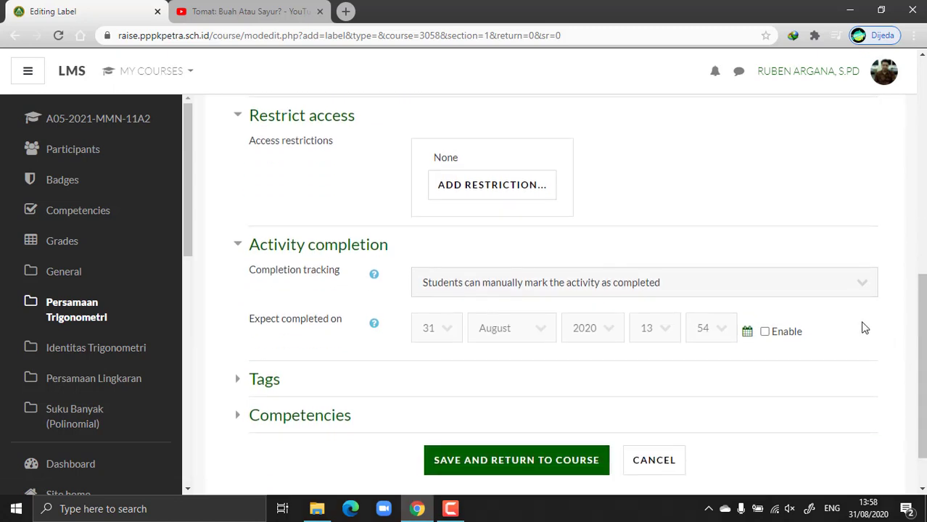
left_click(781, 291)
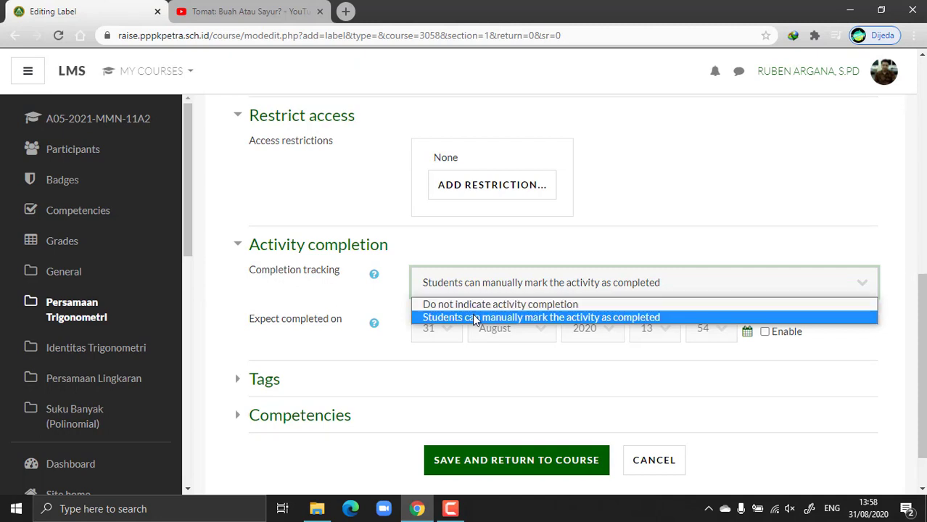
left_click(765, 201)
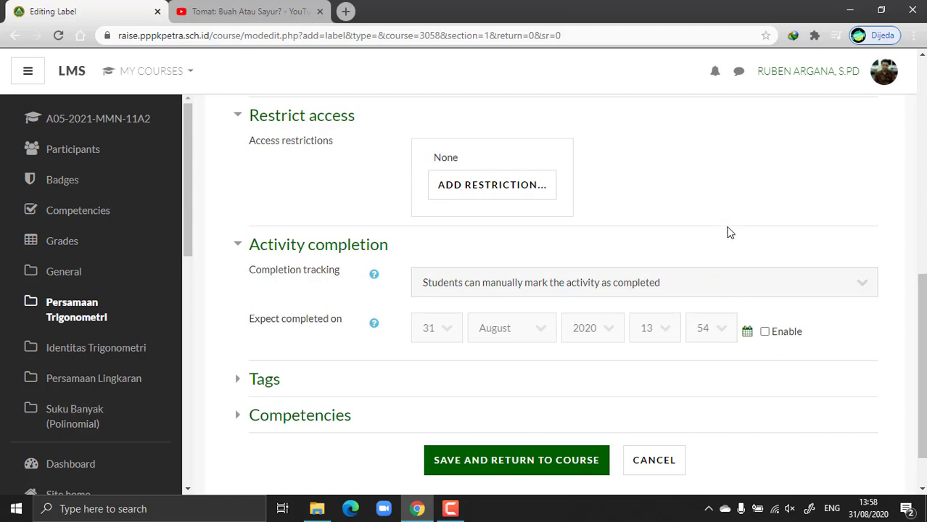
left_click(677, 283)
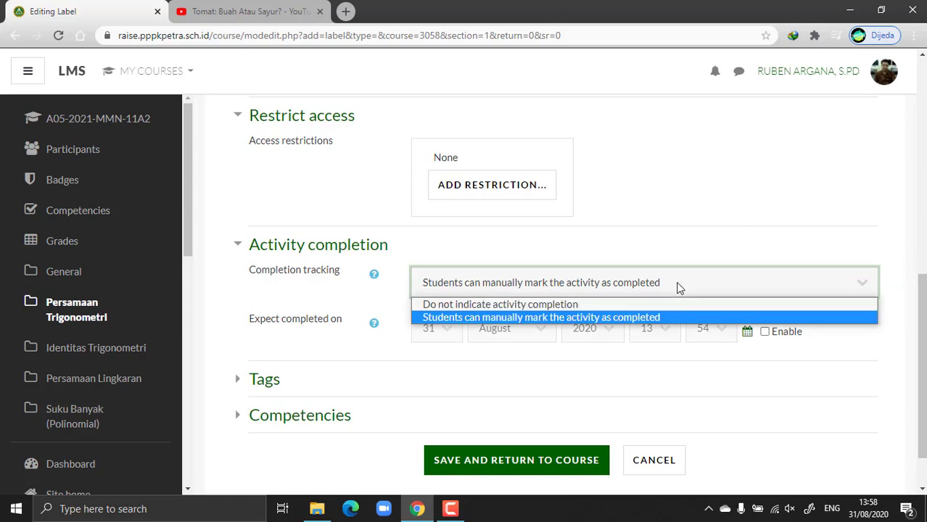
left_click(708, 223)
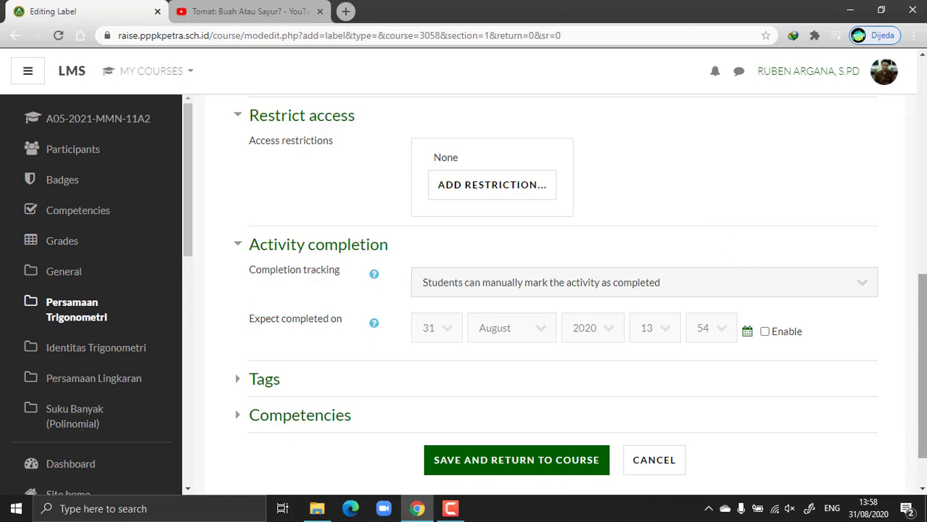
Save the label and return to the course to view it in the Persamaan Trigonometri section
scroll(922, 363, "down", 2)
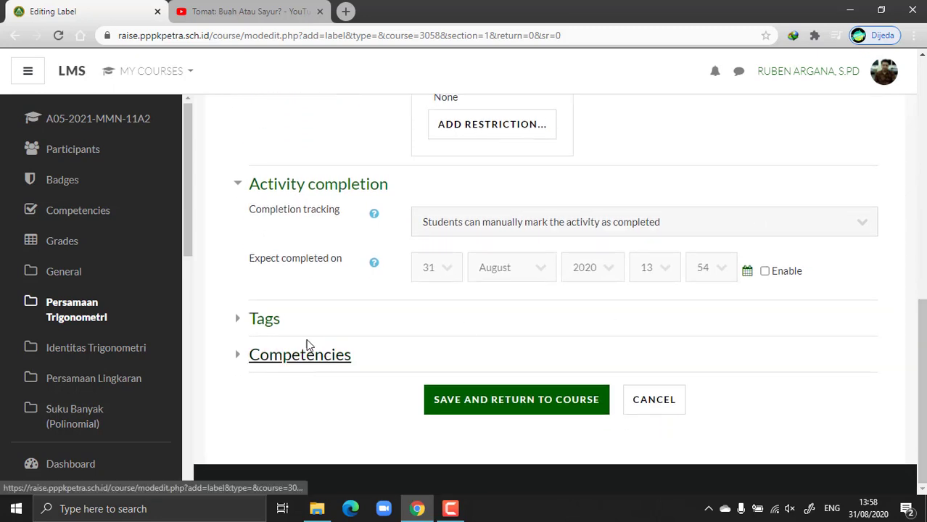
left_click(513, 406)
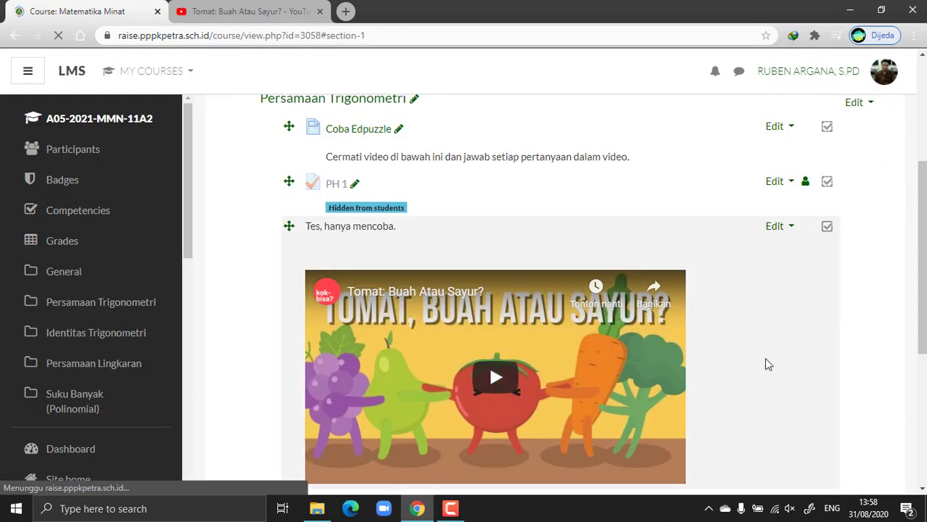
mouse_move(923, 286)
left_mouse_down()
mouse_move(921, 212)
mouse_move(921, 270)
left_mouse_up()
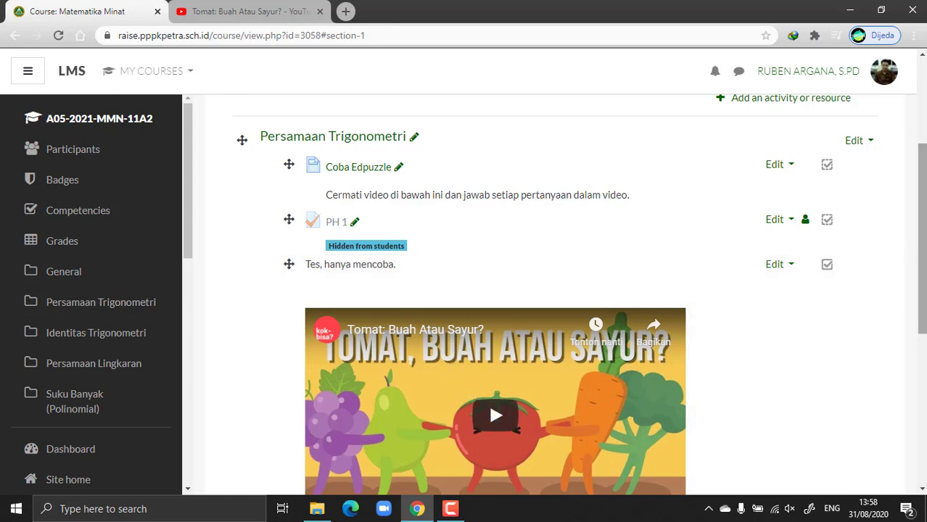
Add a new Page resource to the Persamaan Trigonometri section
scroll(488, 401, "down", 2)
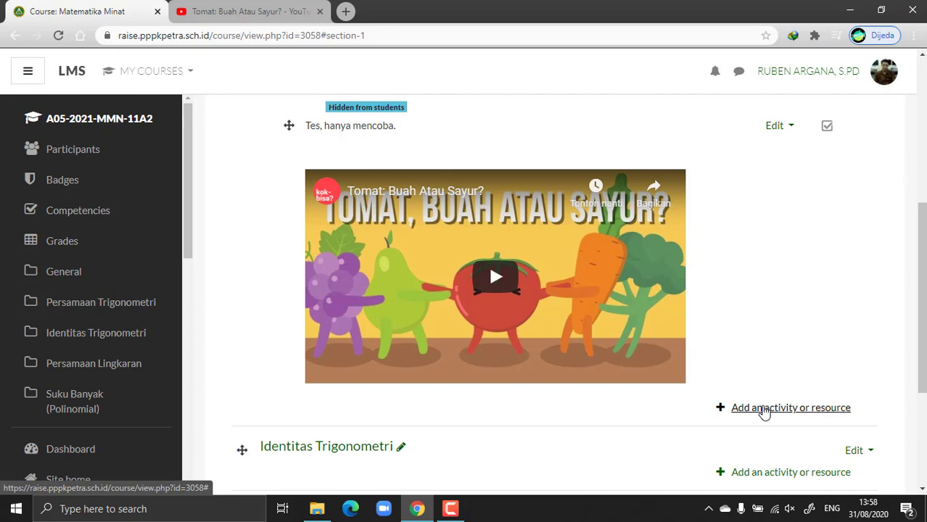
left_click(764, 410)
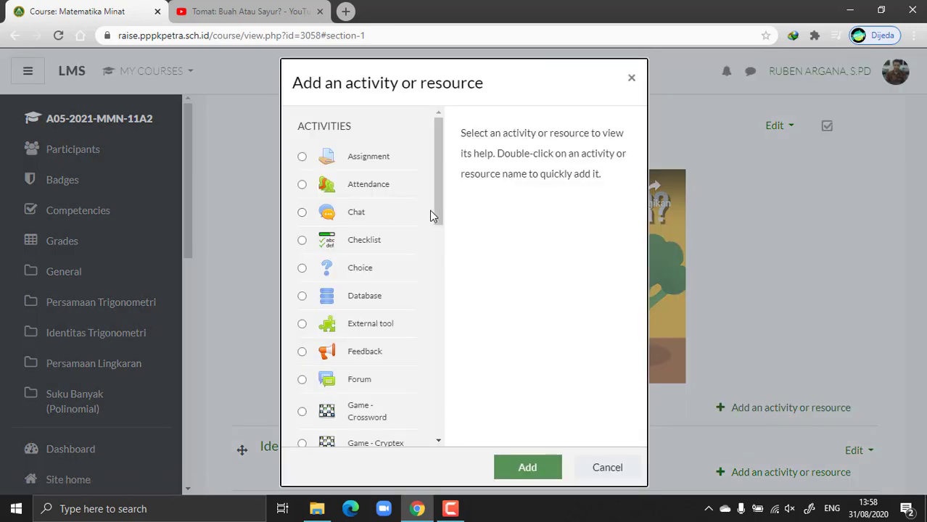
left_click_drag(439, 216, 441, 433)
left_click(345, 413)
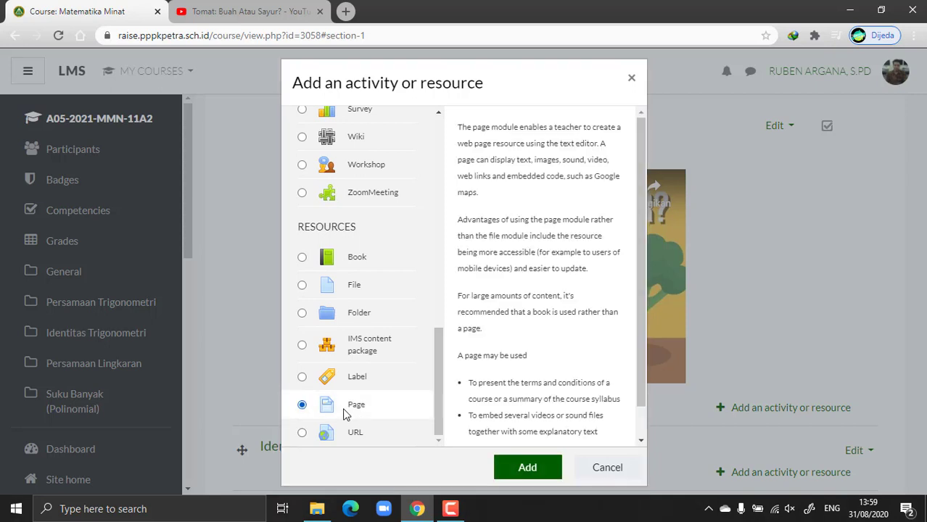
left_click(526, 469)
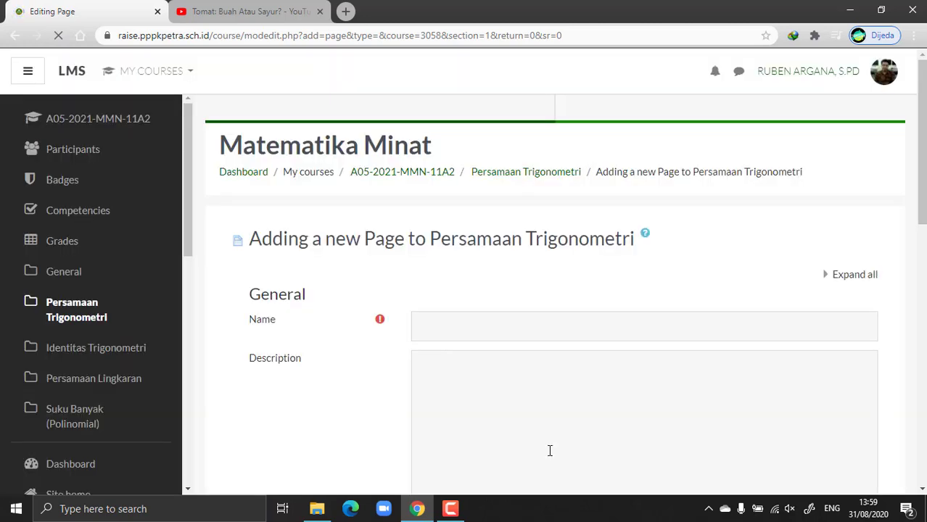
Name the new page "Video Percobaan"
scroll(566, 290, "down", 3)
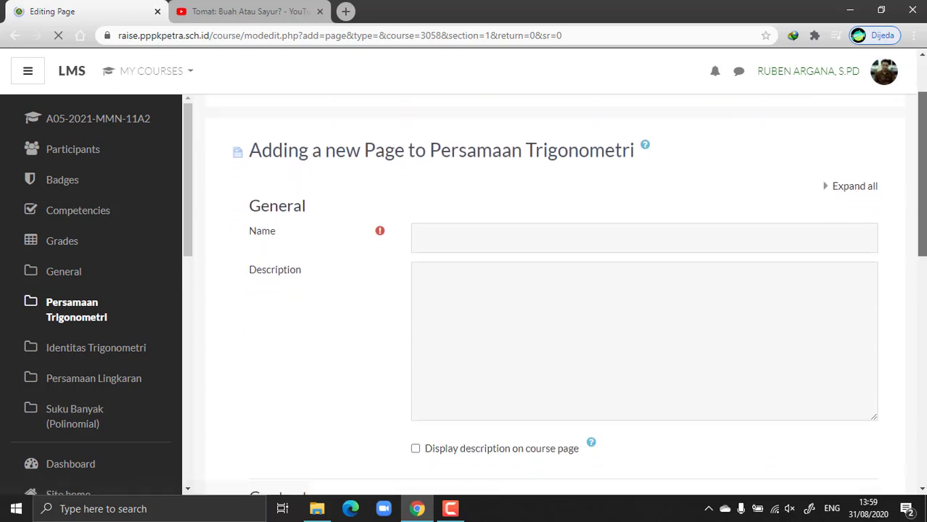
scroll(566, 290, "up", 2)
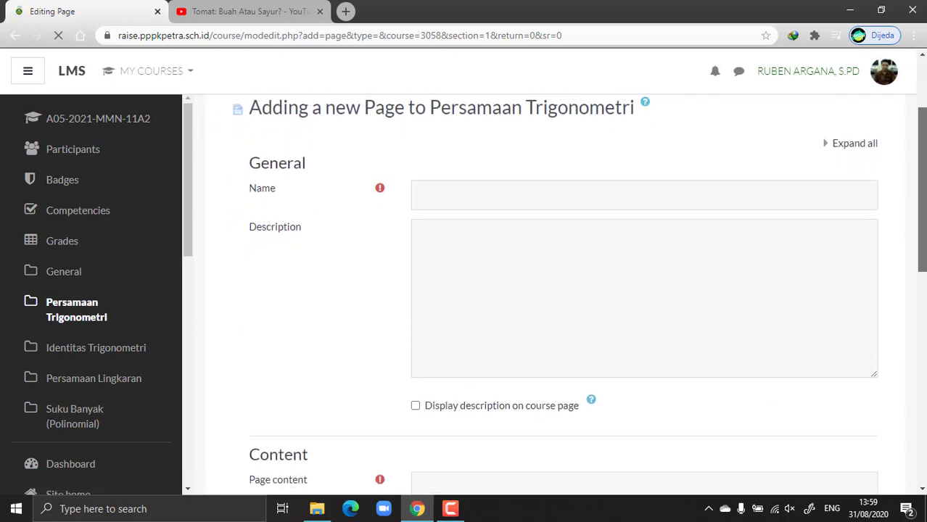
scroll(566, 290, "up", 1)
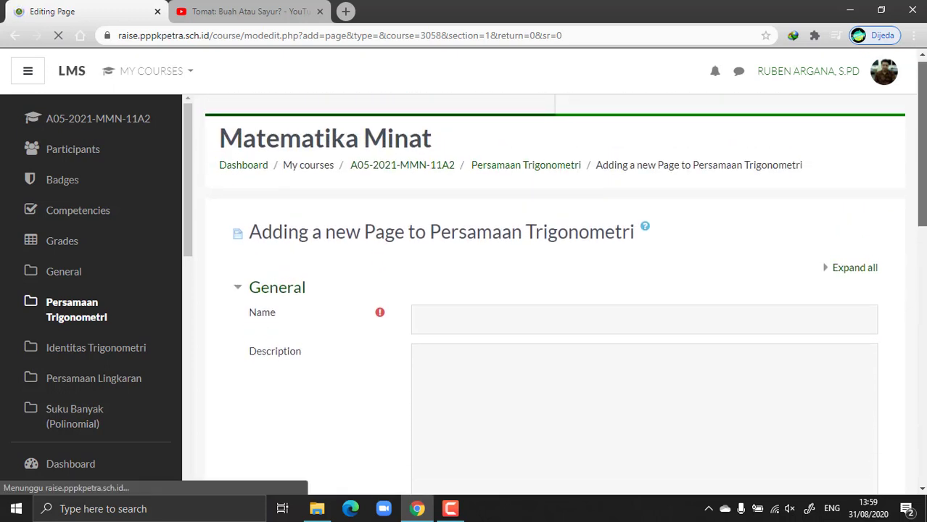
scroll(444, 249, "down", 2)
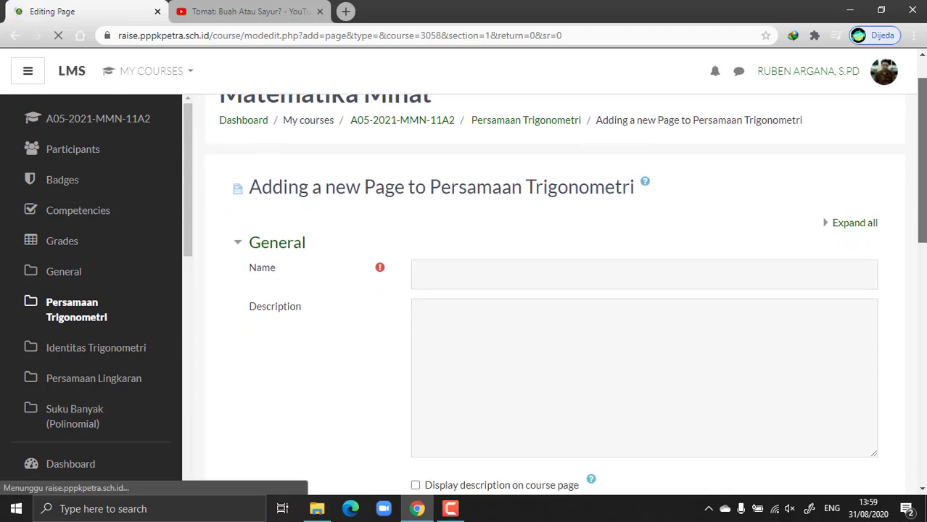
left_click(444, 250)
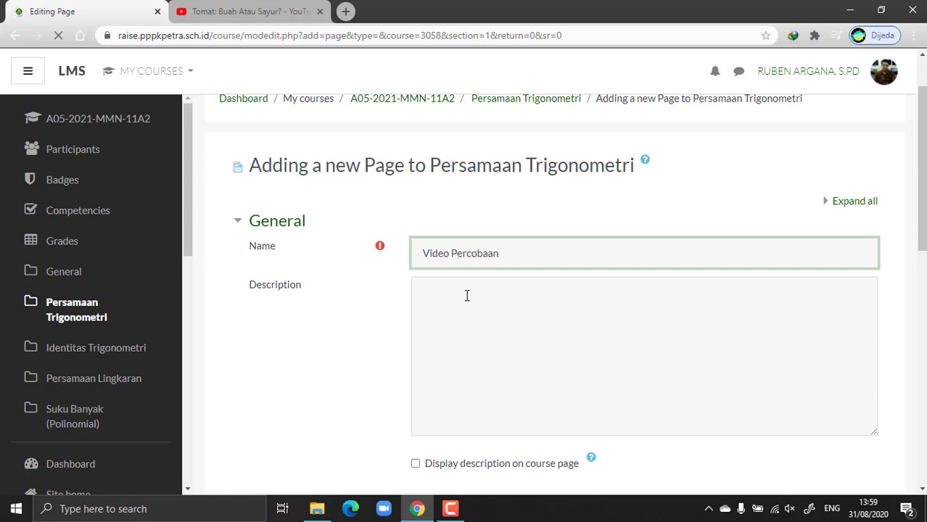
Enter the page description "Ini adalah sebuah video uji coba. Selamat menyaksikan"
left_click(466, 295)
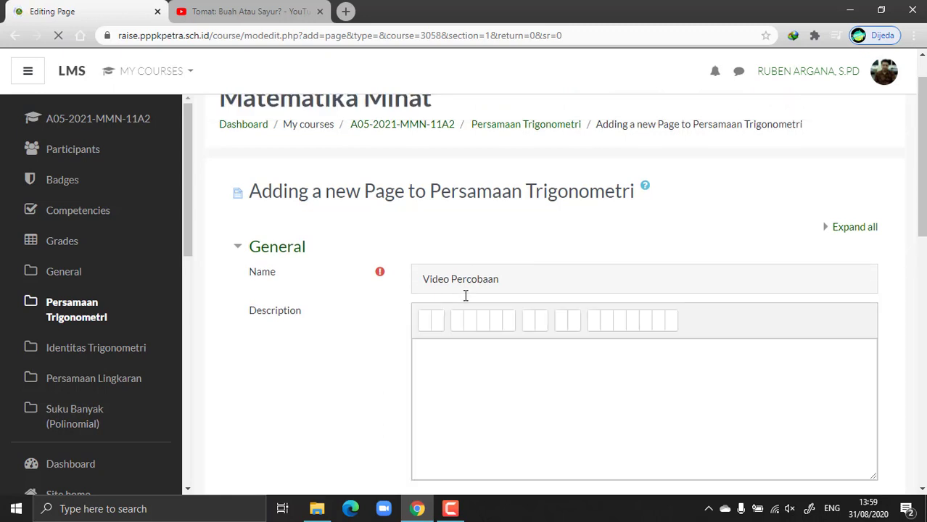
left_click(465, 364)
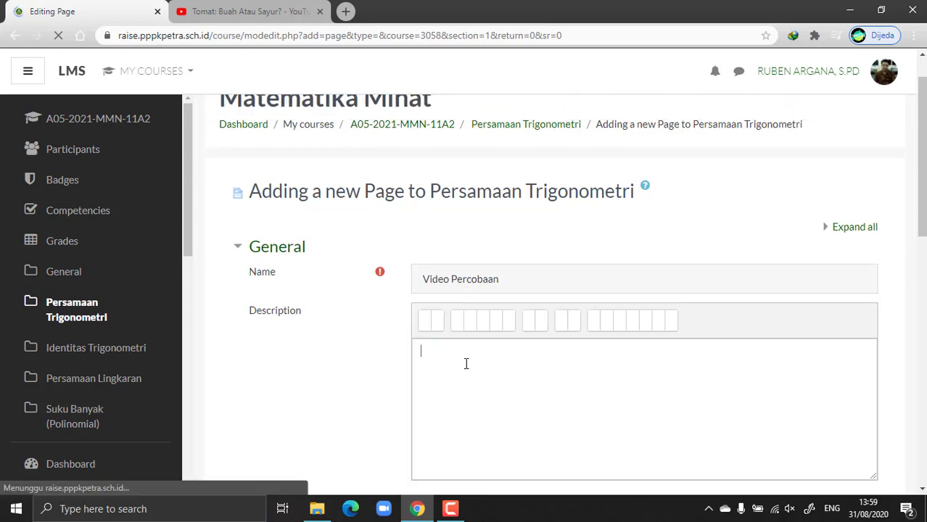
type("Ini")
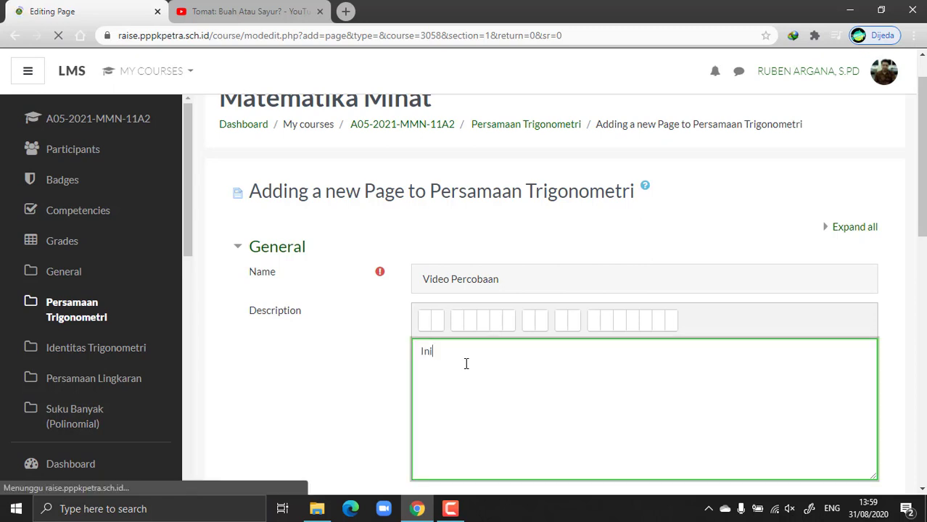
type(" adala")
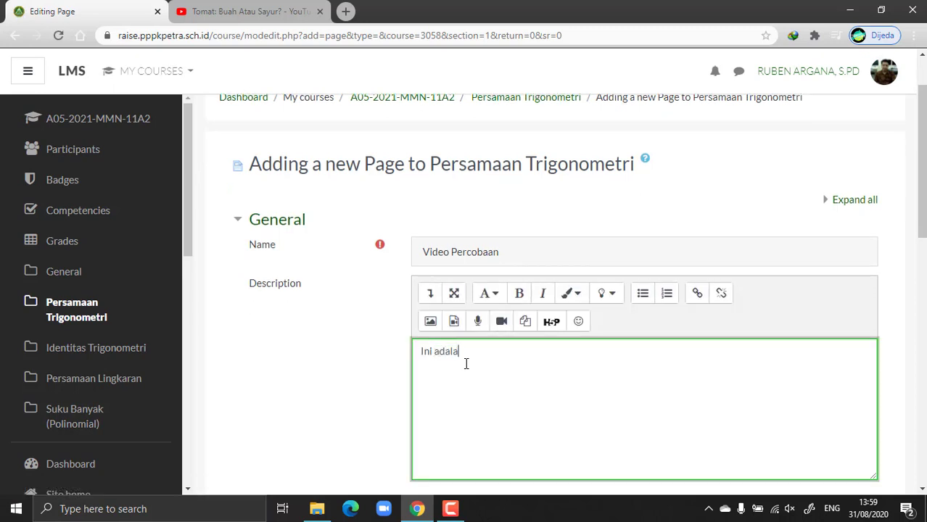
type("h sebua")
type("h video uji coba. Se")
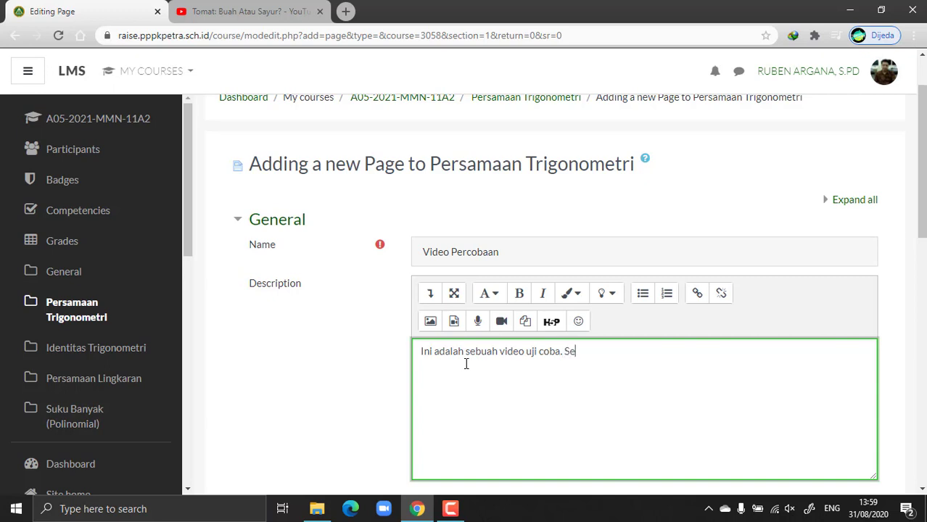
type("lamat menyaksikan")
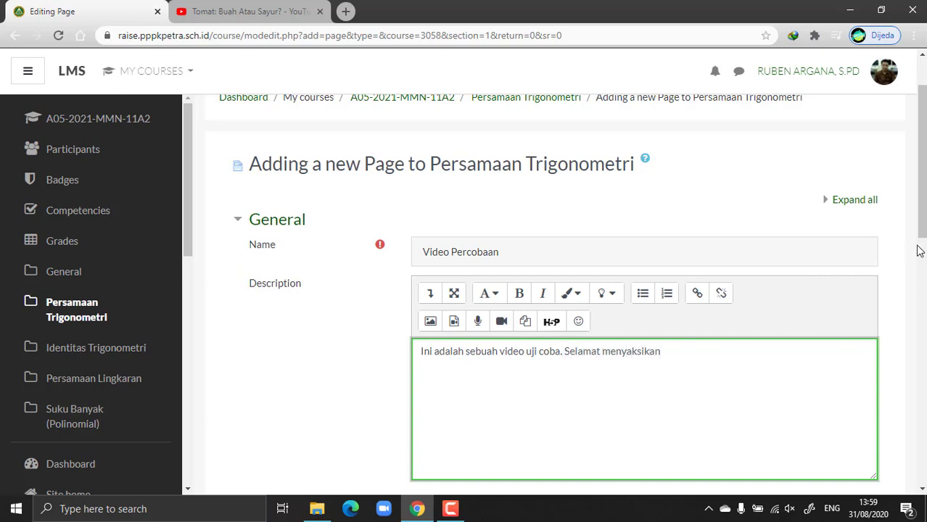
Paste the YouTube iframe embed code for the tomato video at the start of the page content's HTML source
left_click_drag(920, 246, 921, 388)
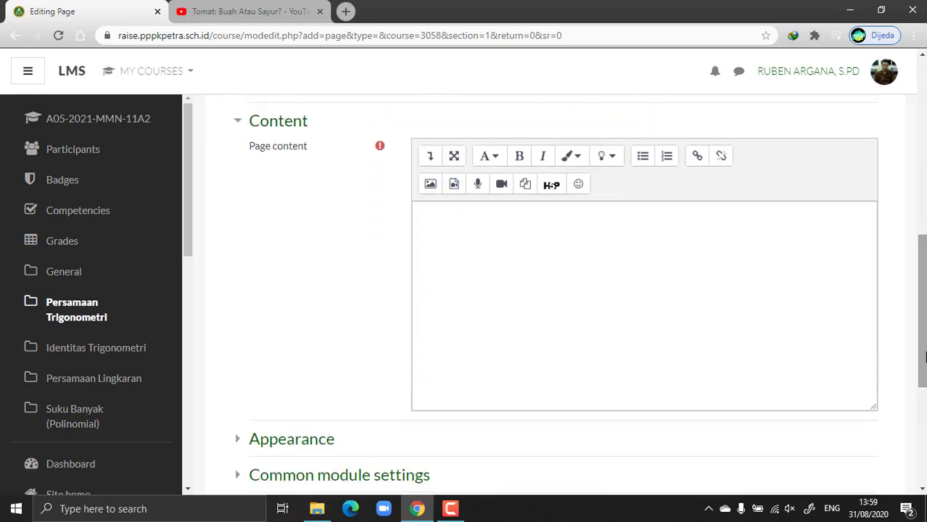
left_click(493, 262)
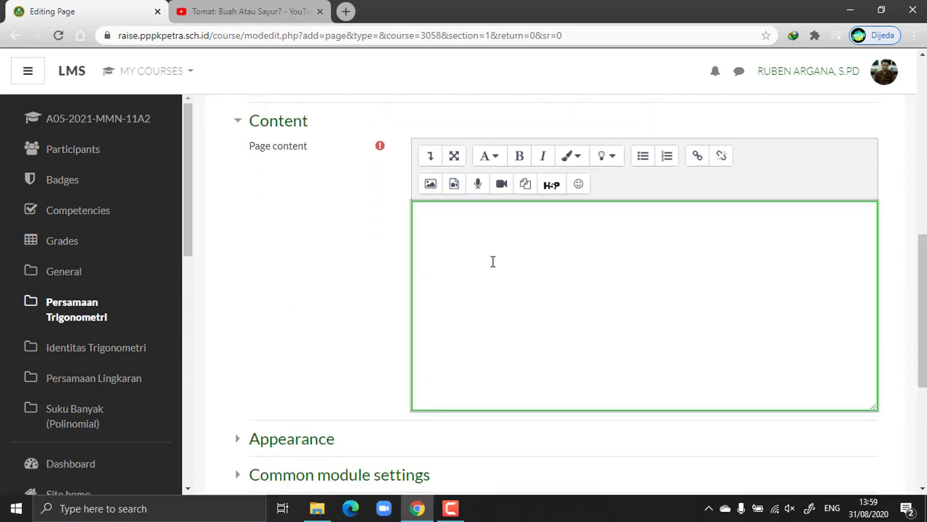
left_click(429, 157)
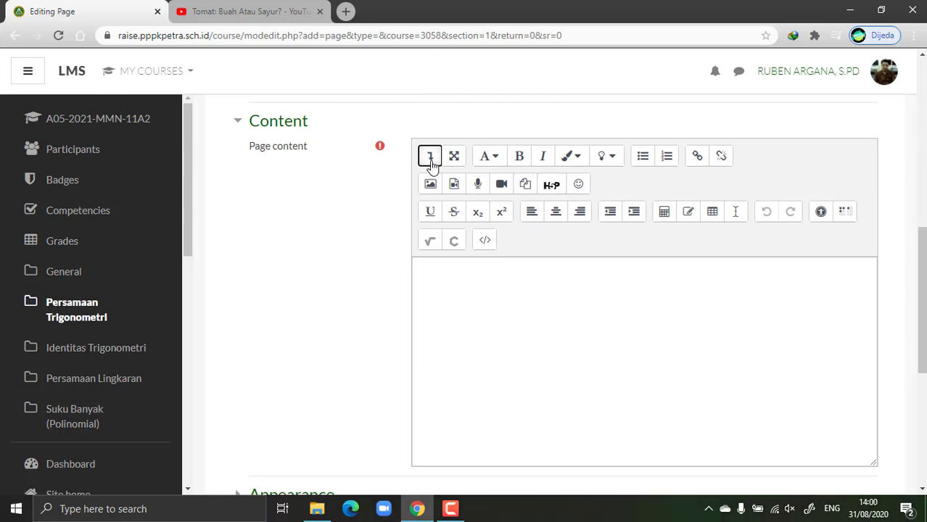
left_click(485, 242)
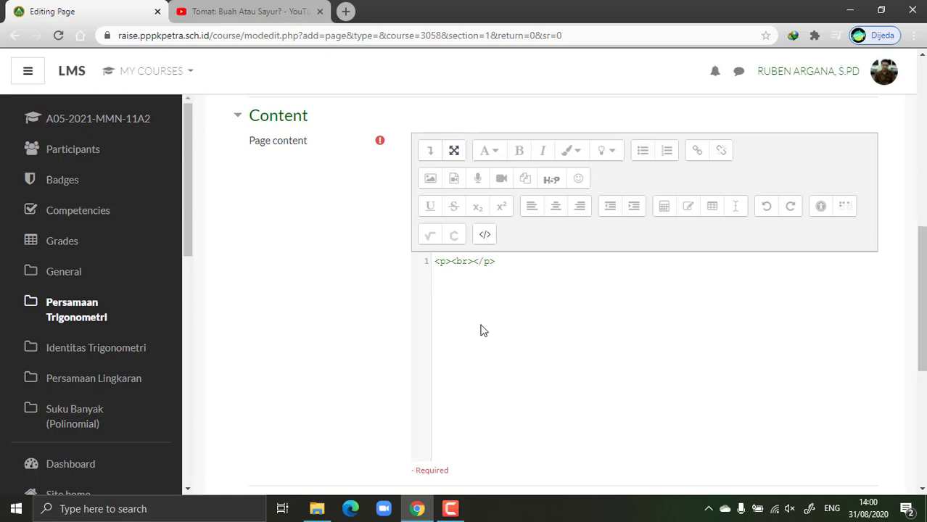
type("<iframe width=\"560\" height=\"315\" src=\"https://www.youtube.com/embed/nZQWX_TaSEU\" frameborder=\"0\" allow=\"accelerometer; autoplay; encrypted-media; gyroscope; picture-in-picture\" allowfullscreen></iframe>")
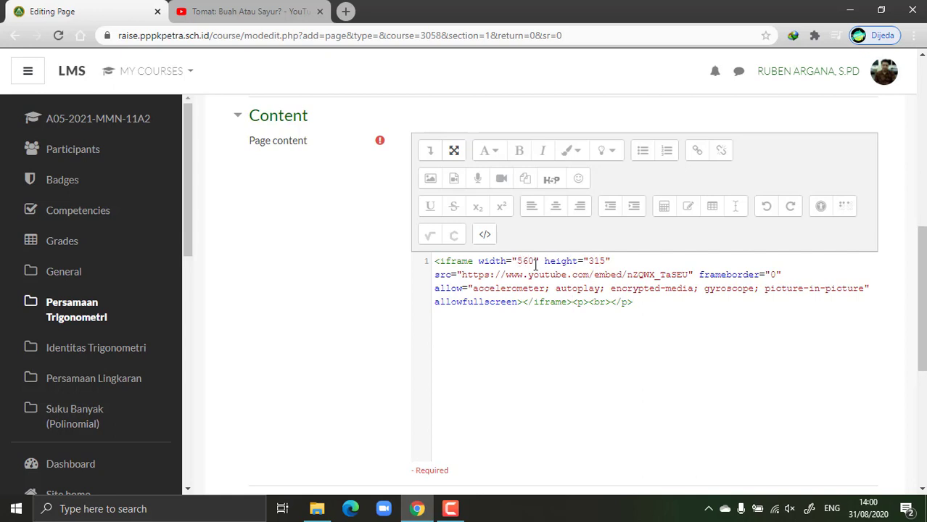
Set the page's completion tracking to "Show activity as complete when conditions are met" and save it, returning to the course
left_click_drag(920, 327, 921, 427)
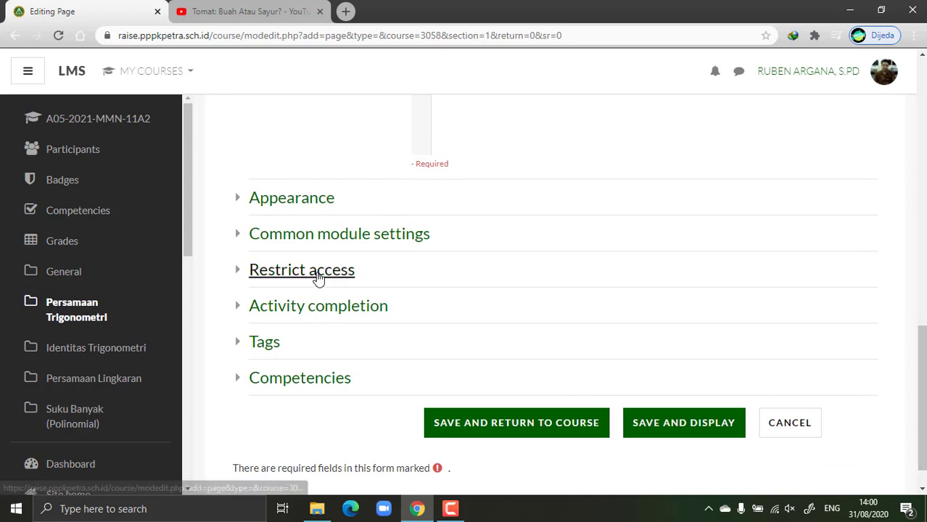
left_click(277, 205)
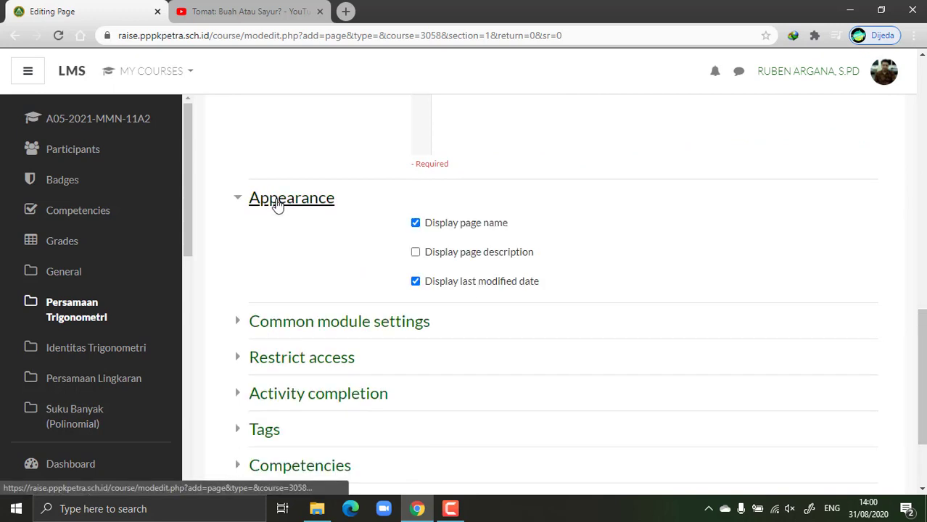
left_click(281, 206)
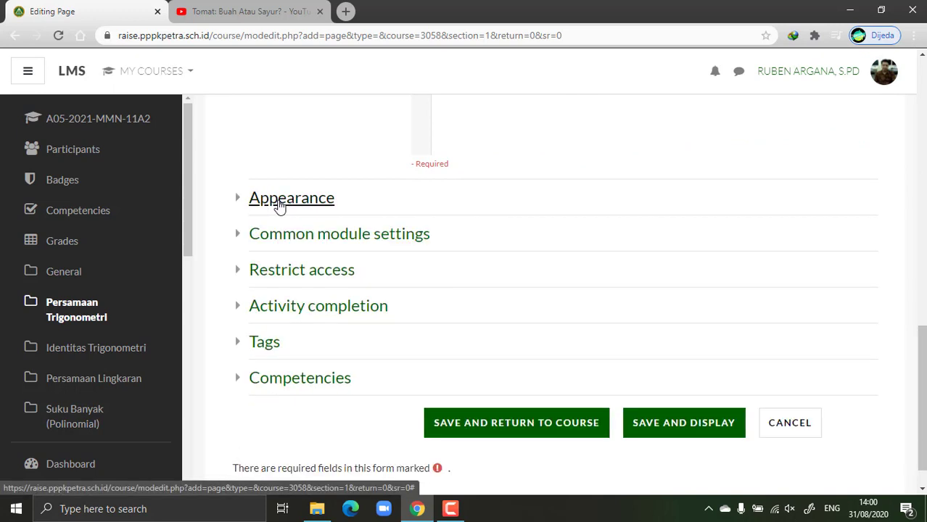
left_click(327, 308)
left_click(619, 349)
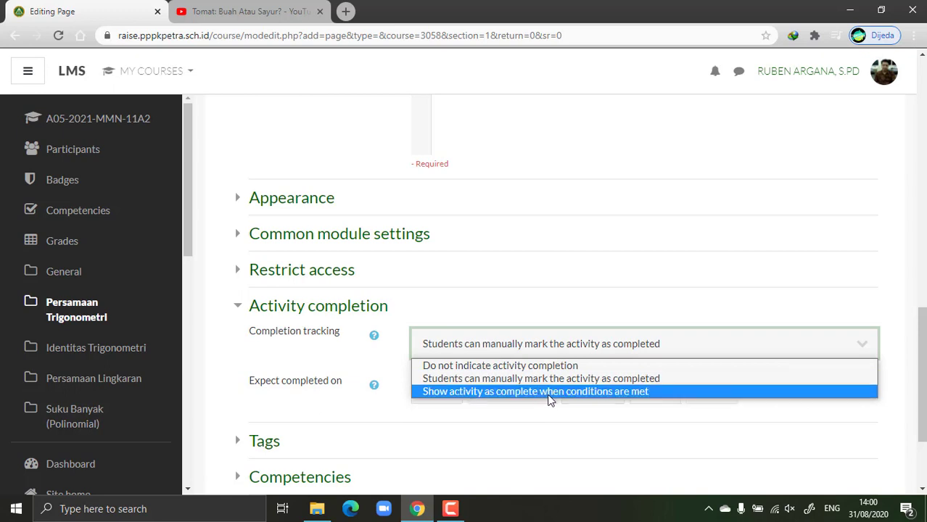
left_click(635, 392)
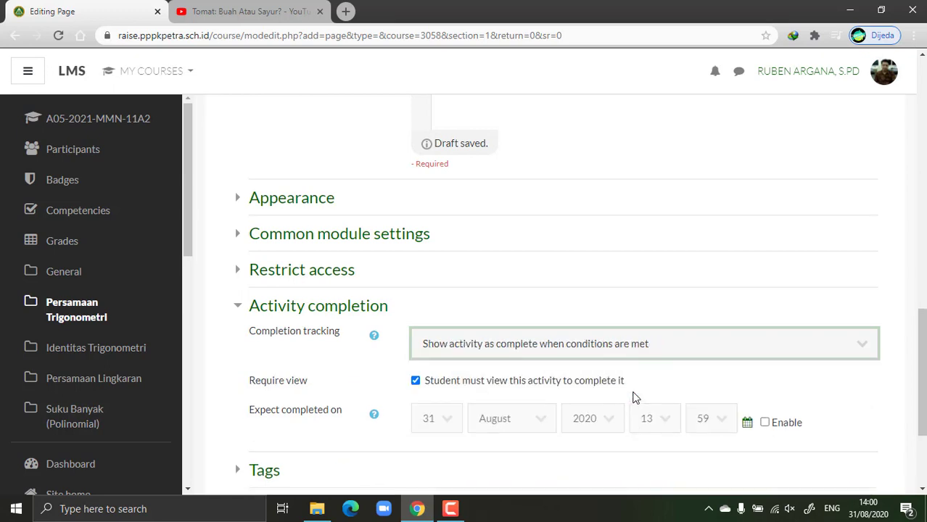
left_click(613, 347)
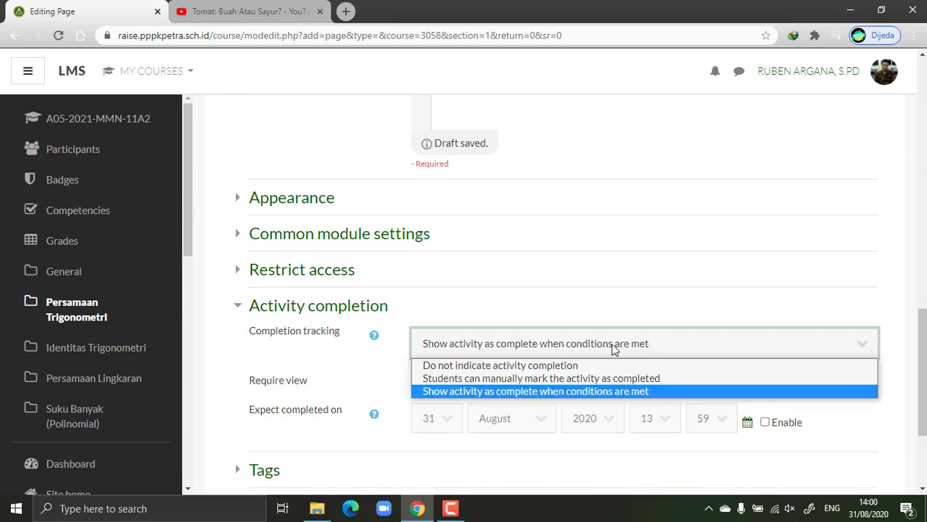
left_click(609, 379)
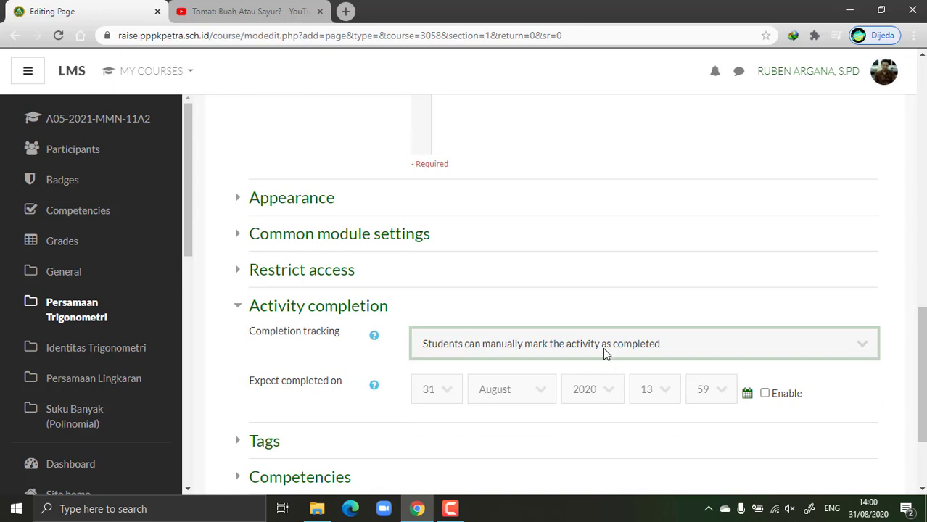
left_click(603, 348)
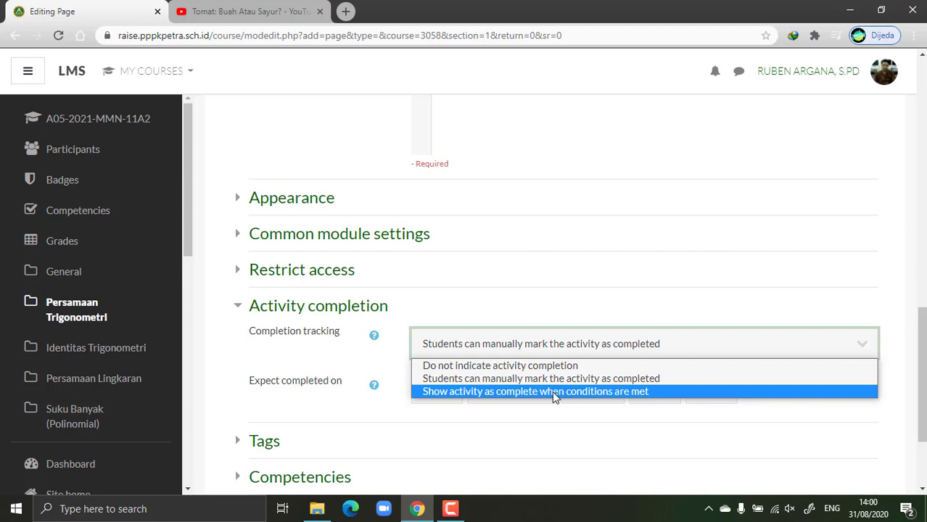
left_click(552, 391)
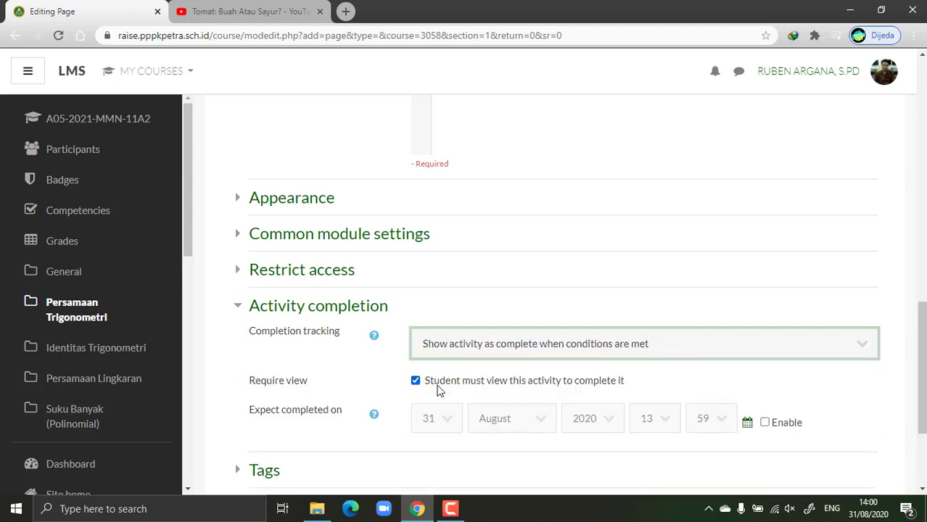
left_click_drag(922, 363, 922, 405)
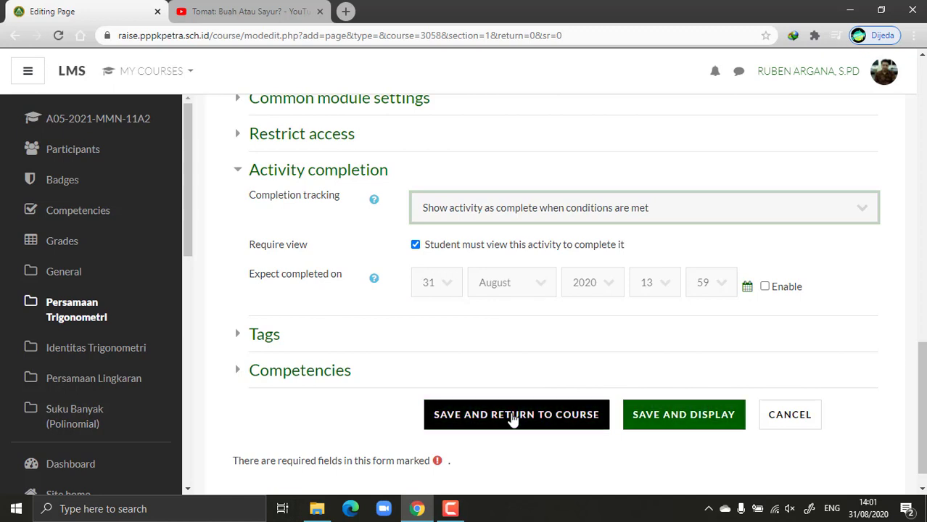
left_click(559, 421)
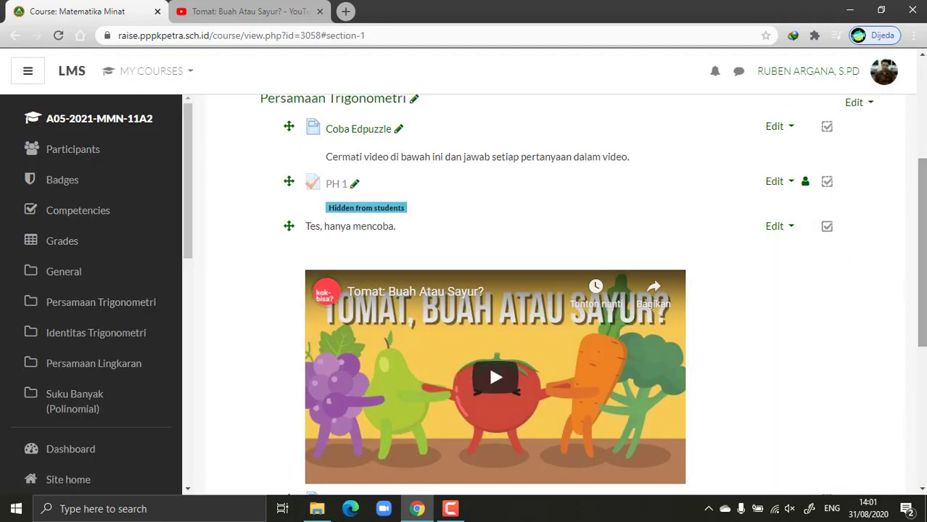
Review the items in the Persamaan Trigonometri section and open the Video Percobaan page to check its embedded video
scroll(496, 327, "down", 3)
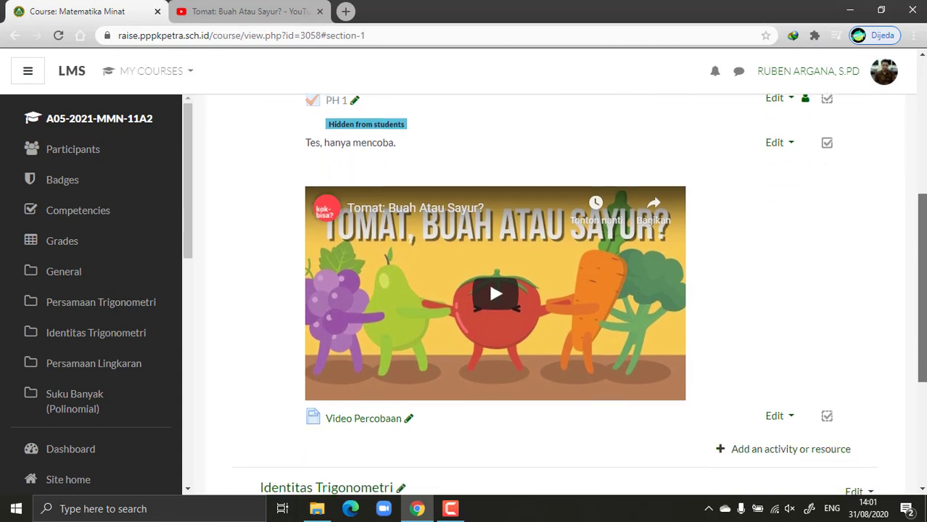
scroll(488, 266, "up", 10)
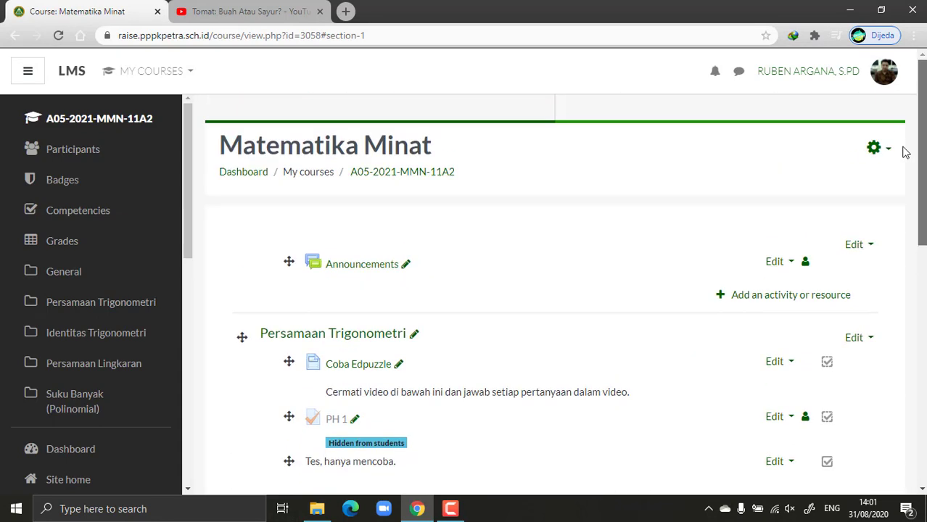
scroll(907, 174, "down", 3)
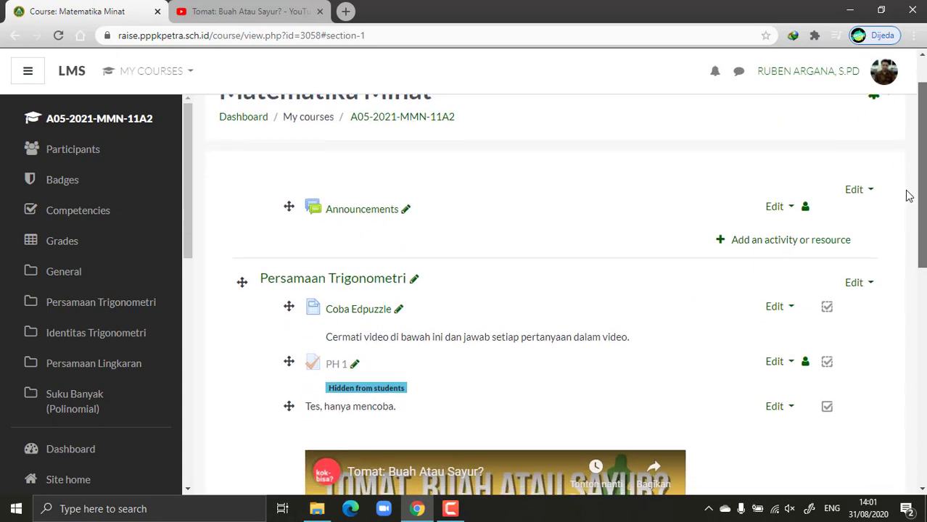
scroll(915, 236, "down", 3)
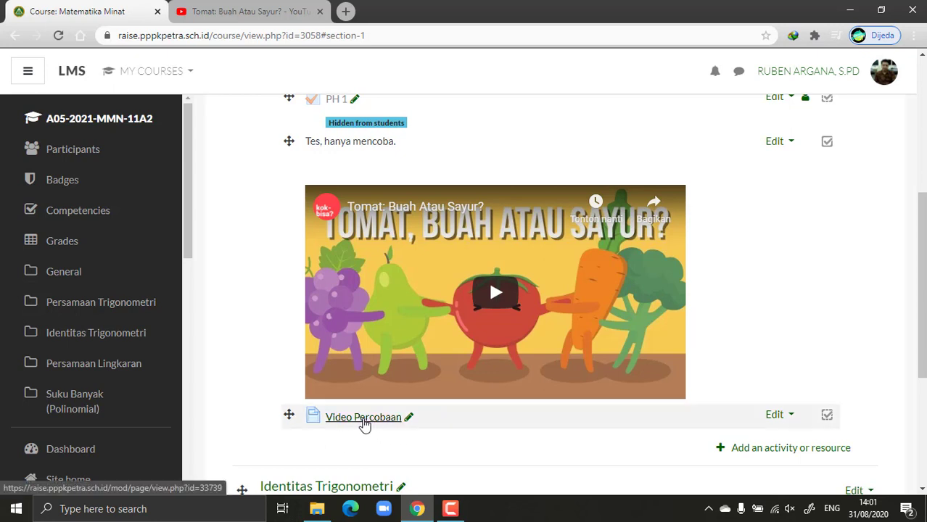
left_click(364, 418)
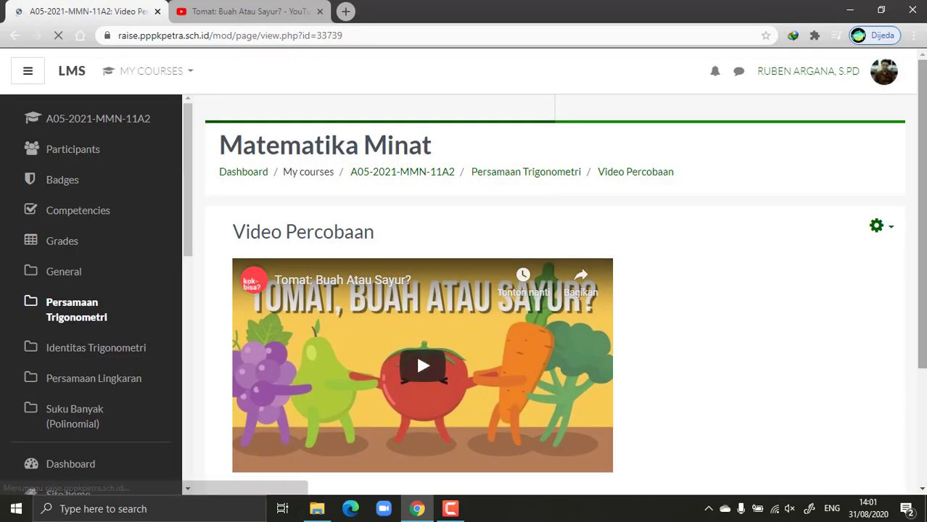
scroll(555, 290, "down", 3)
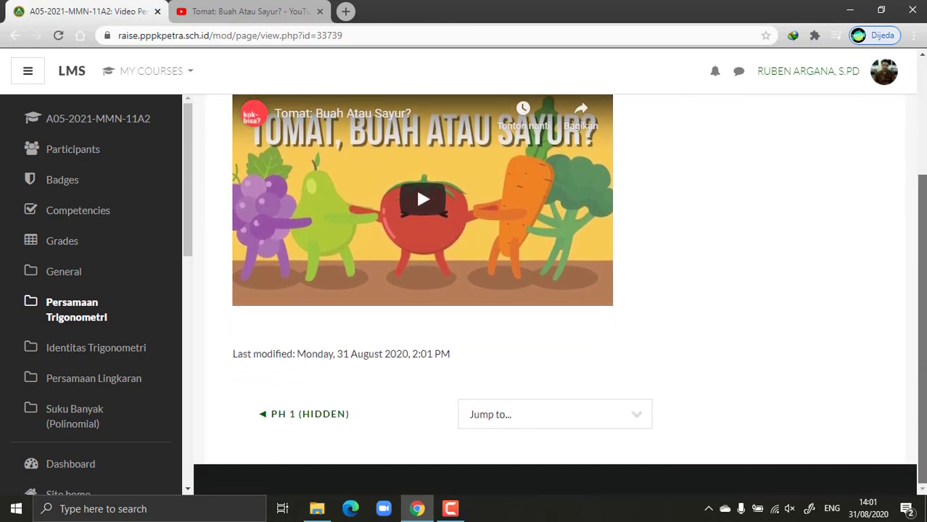
scroll(555, 290, "up", 2)
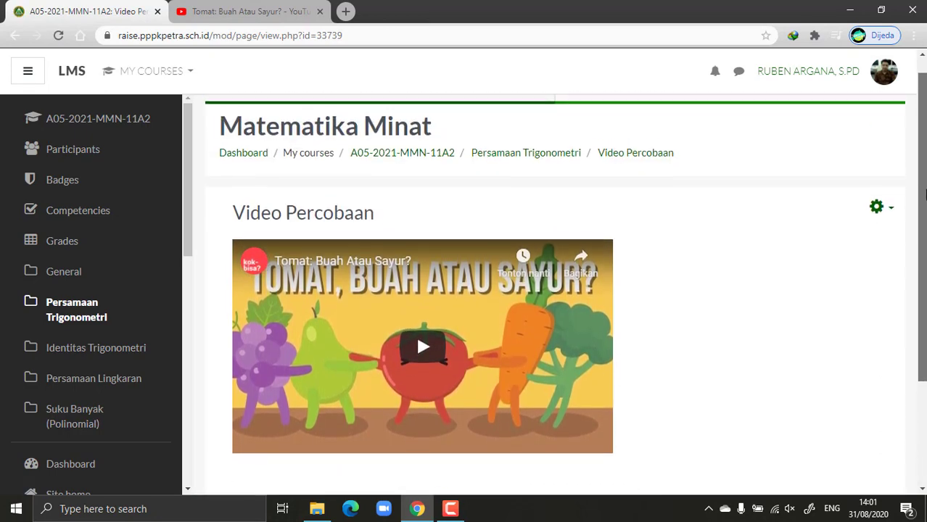
scroll(416, 319, "down", 2)
scroll(555, 290, "down", 1)
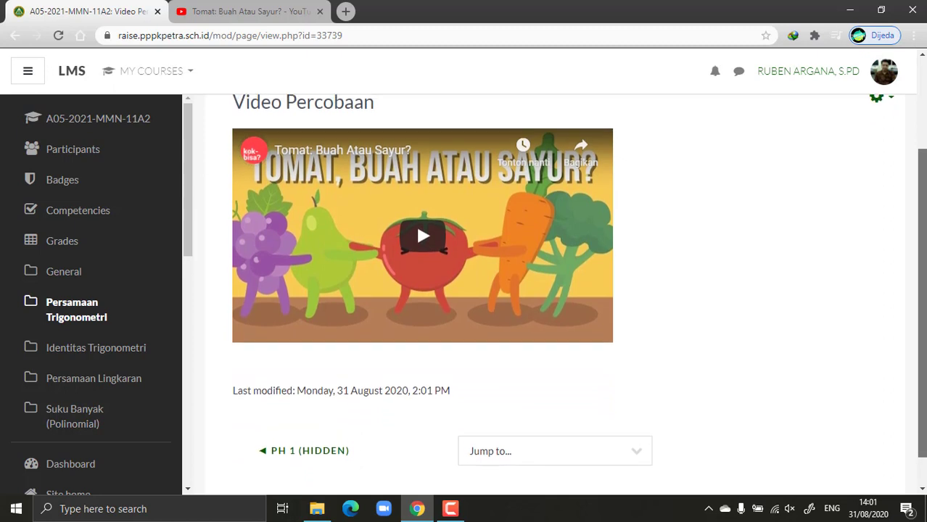
scroll(555, 290, "up", 2)
scroll(556, 290, "down", 1)
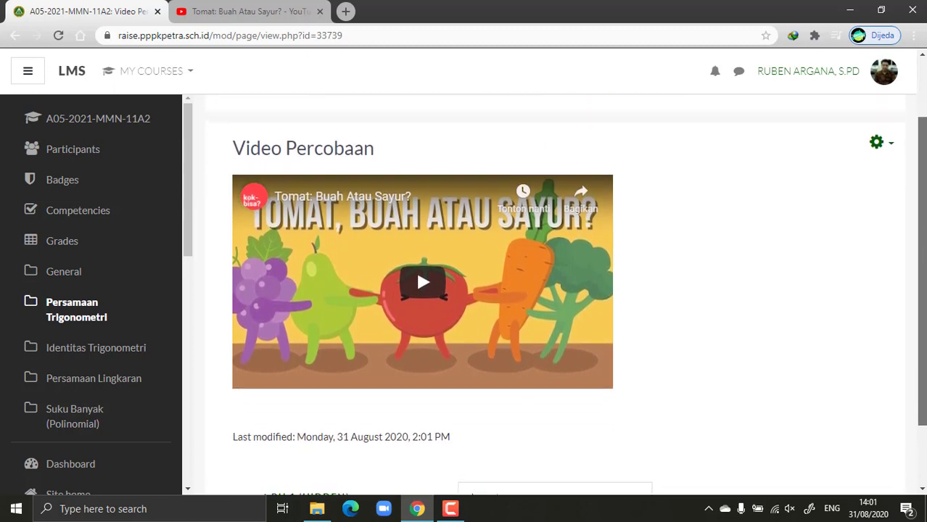
Edit the Video Percobaan settings to display its description on the course page, and save back to the course
scroll(894, 209, "up", 1)
left_click(876, 208)
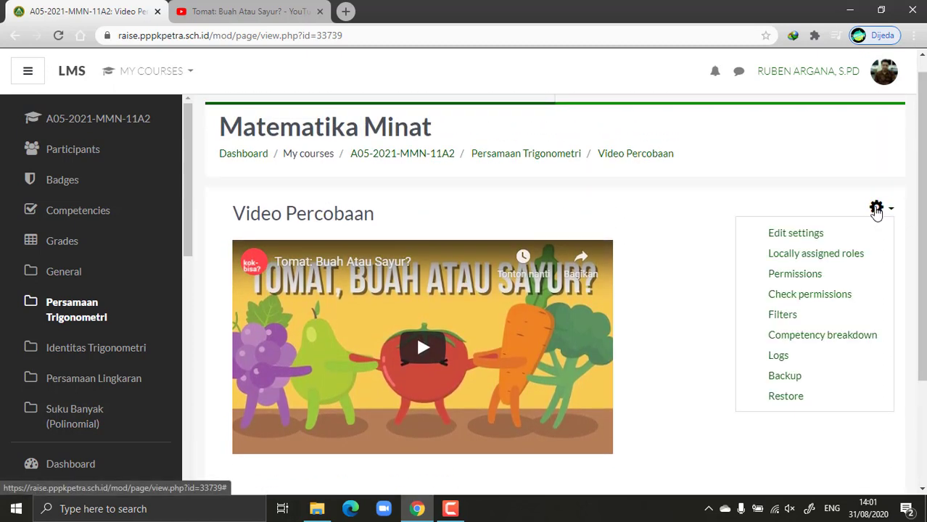
left_click(796, 234)
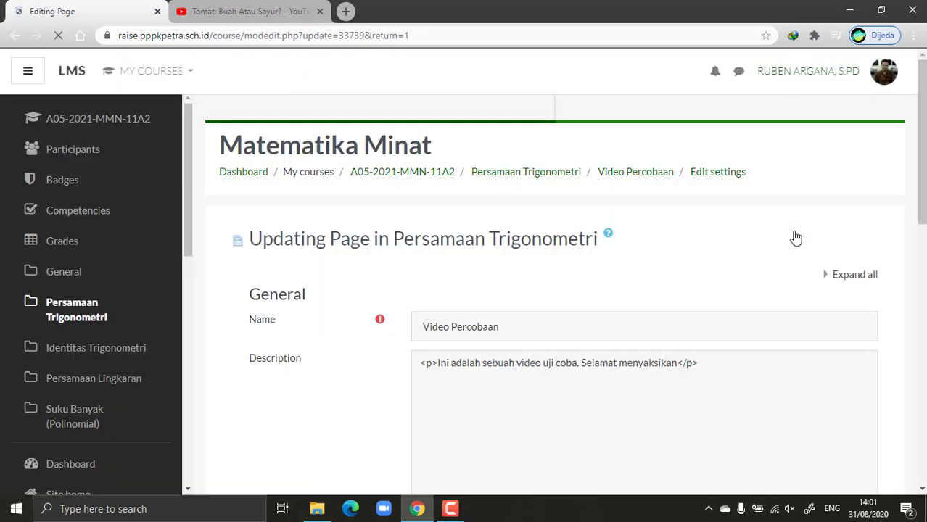
scroll(426, 289, "down", 3)
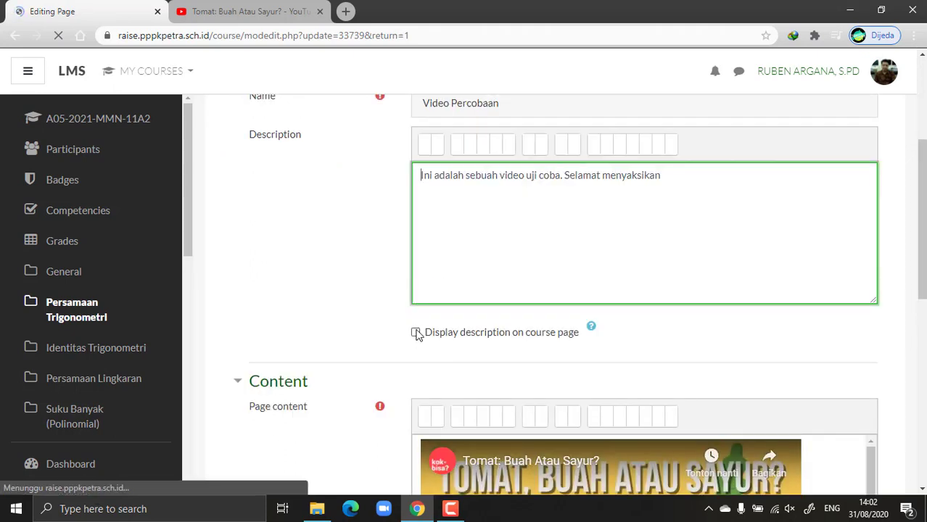
left_click(415, 332)
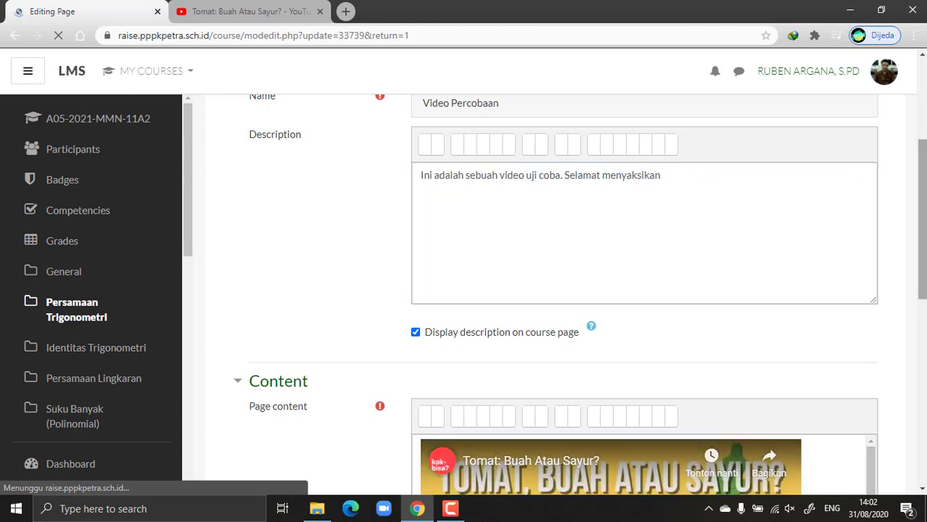
scroll(459, 341, "down", 5)
scroll(604, 155, "down", 2)
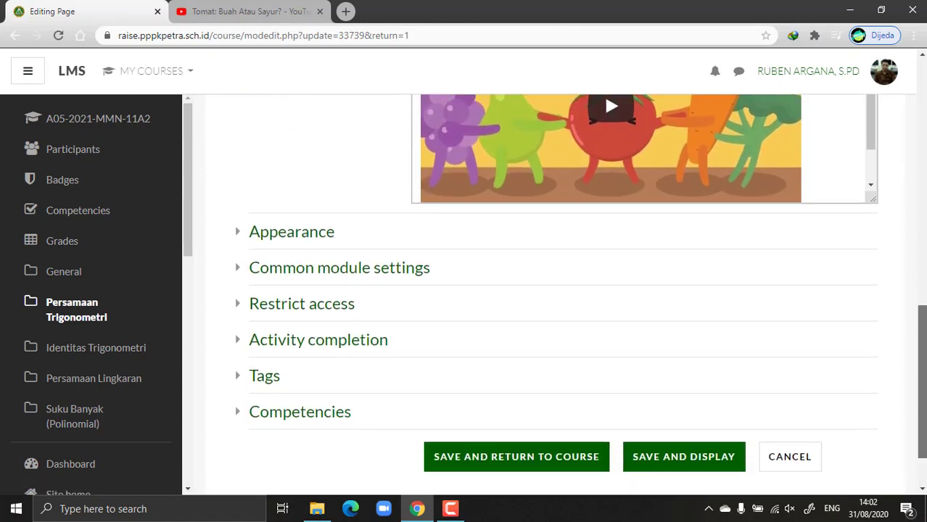
left_click(540, 382)
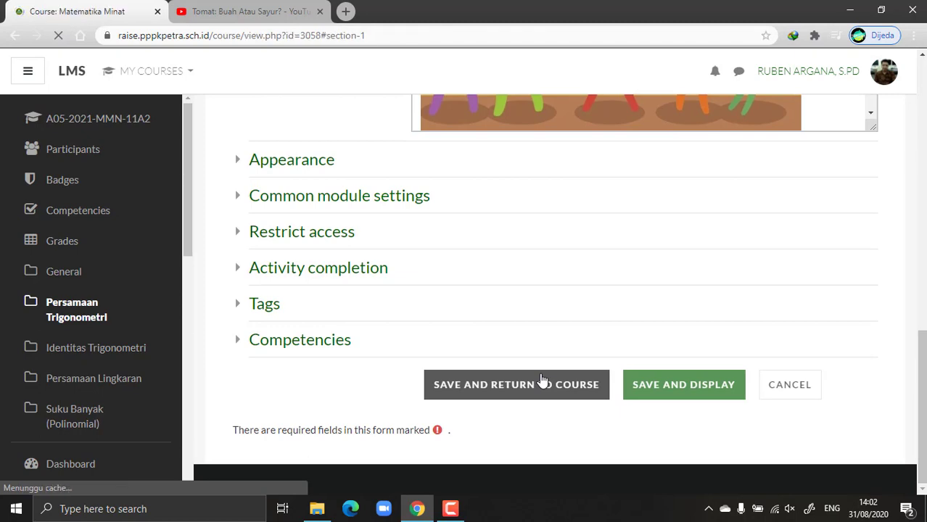
Check the Video Percobaan entry on the course page and open it to view its content again
scroll(488, 364, "down", 3)
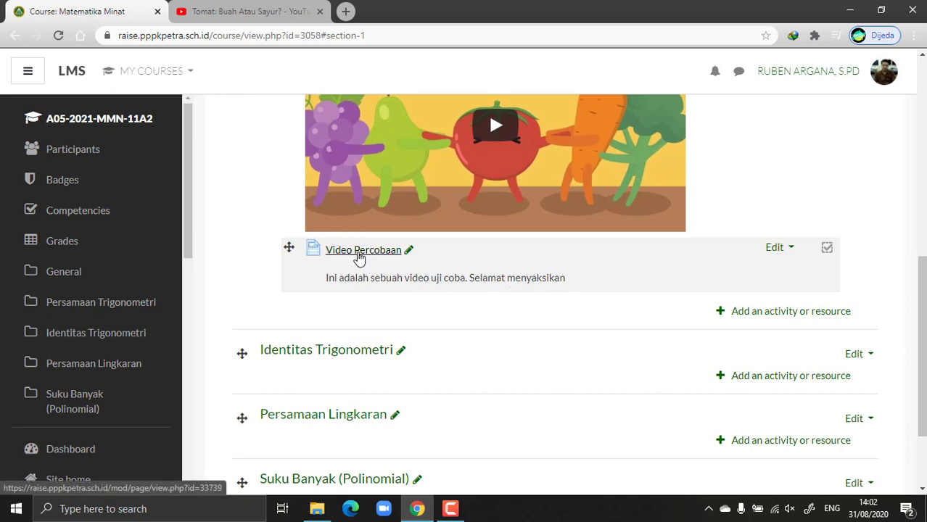
left_click(359, 259)
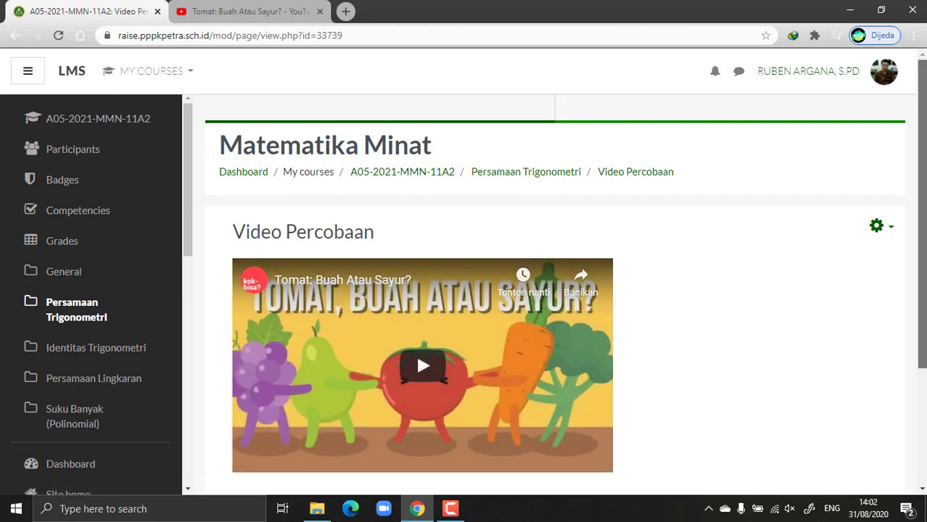
scroll(885, 206, "down", 3)
scroll(885, 206, "up", 1)
scroll(750, 163, "up", 2)
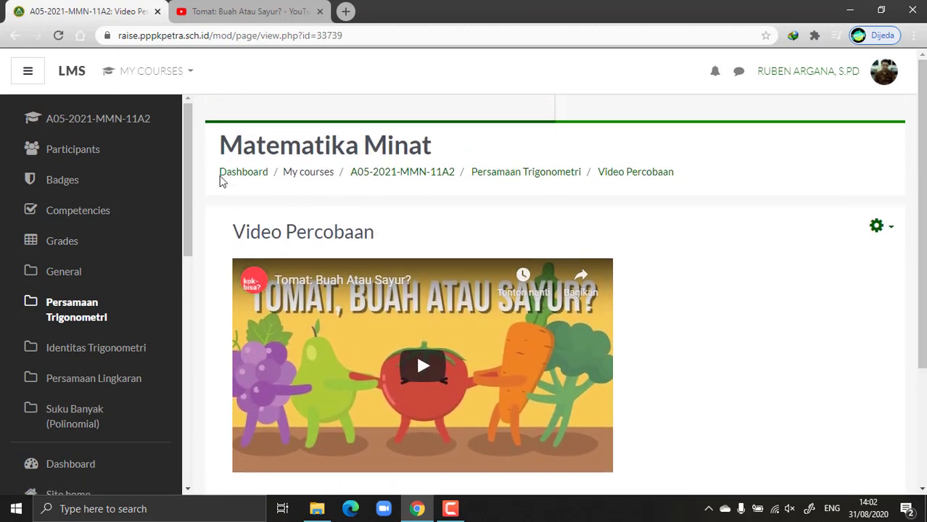
Return to the A05-2021-MMN-11A2 course page and start adding a Book resource to the Persamaan Trigonometri section
left_click(395, 173)
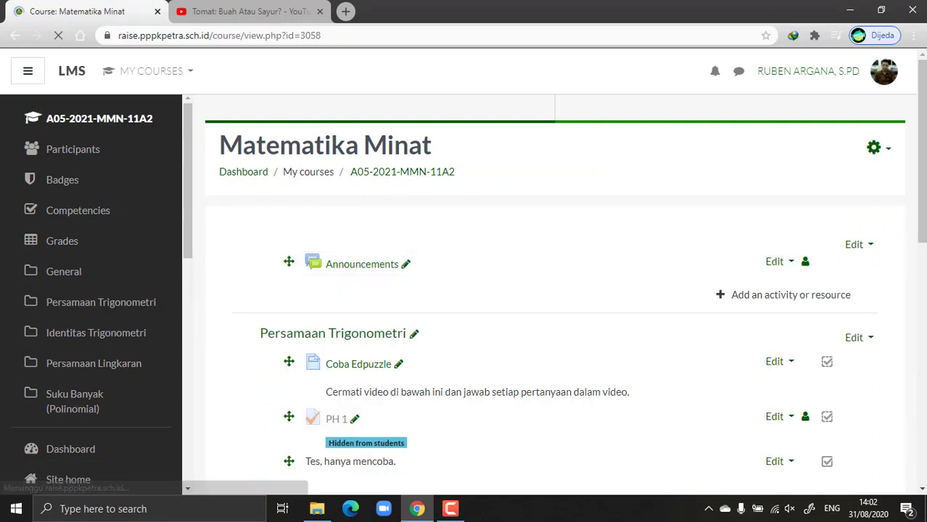
scroll(593, 272, "down", 3)
scroll(555, 290, "down", 4)
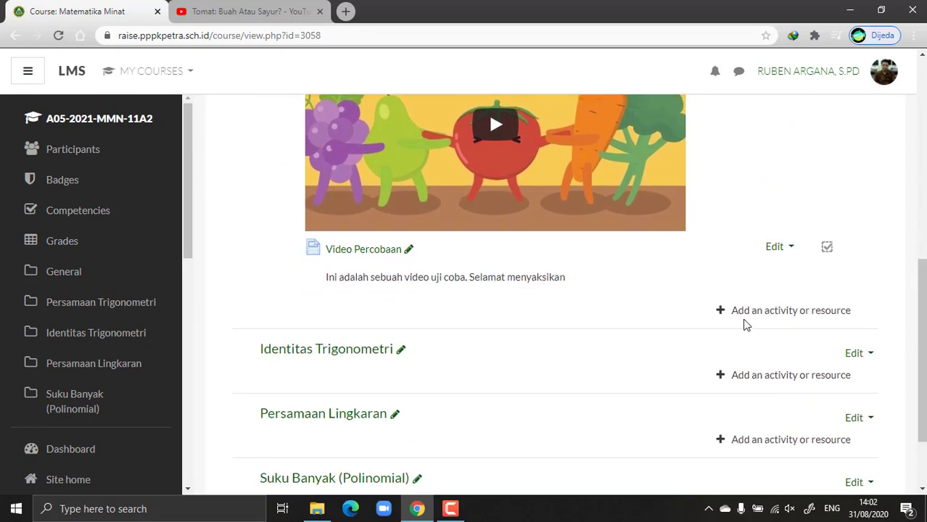
scroll(757, 308, "up", 1)
scroll(791, 363, "down", 1)
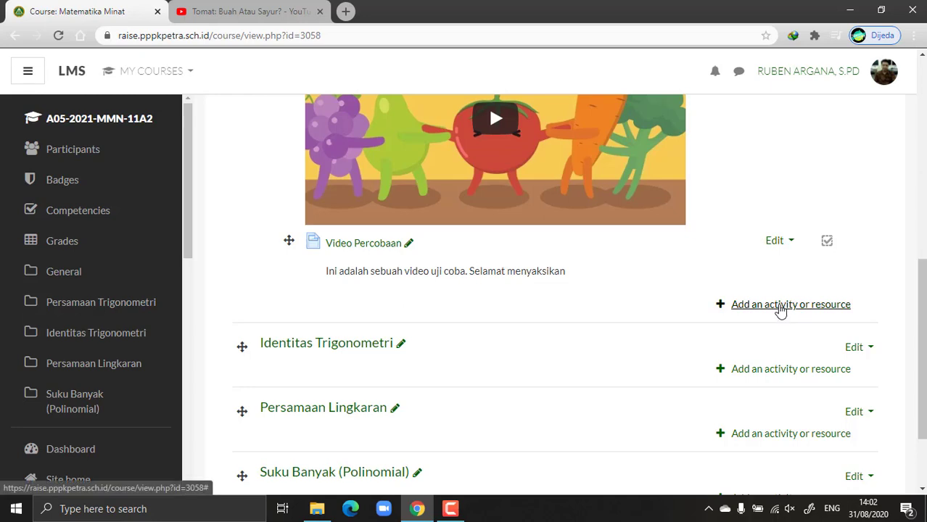
left_click(781, 306)
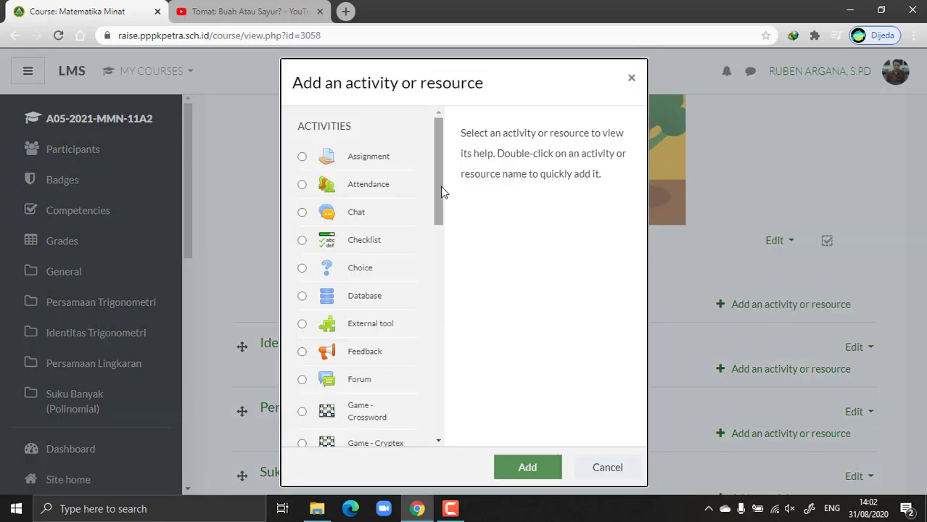
left_click_drag(440, 187, 449, 411)
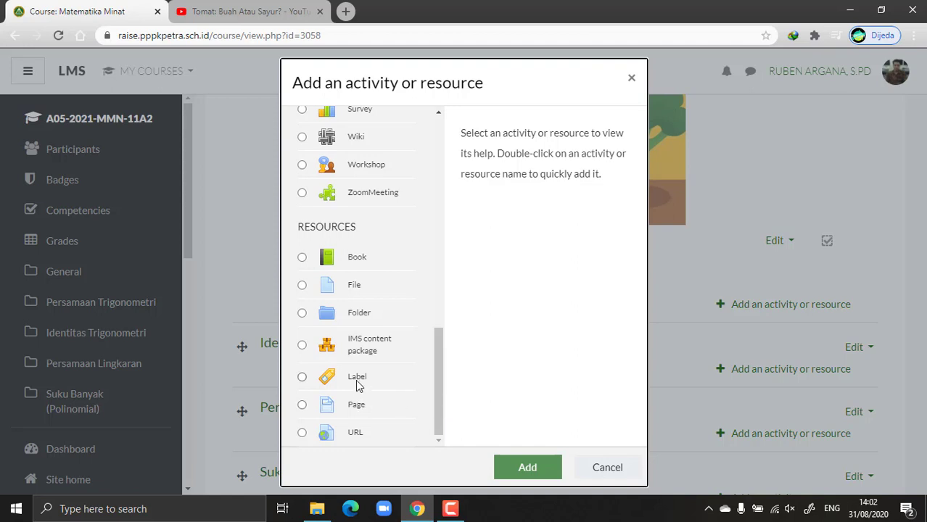
left_click(346, 261)
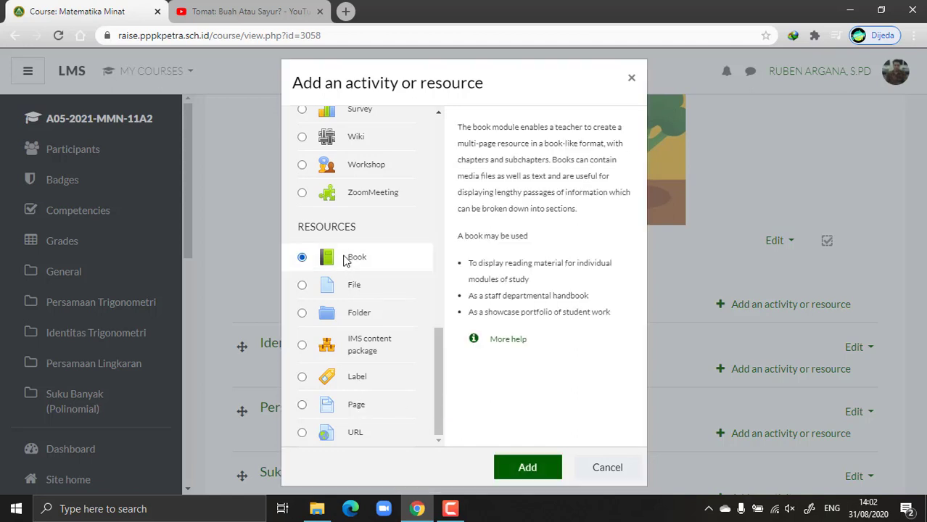
left_click(533, 472)
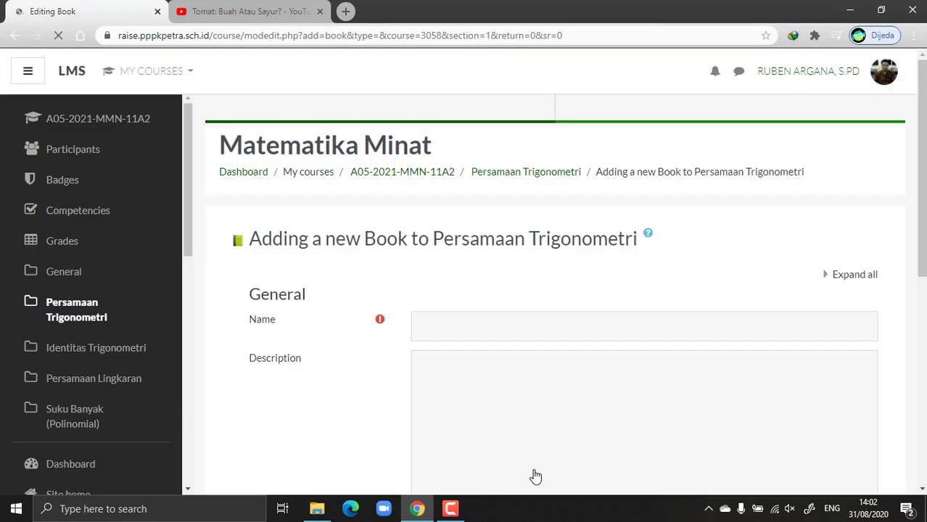
Name the new book "Materi Uji Coba" and leave its description empty
left_click(450, 329)
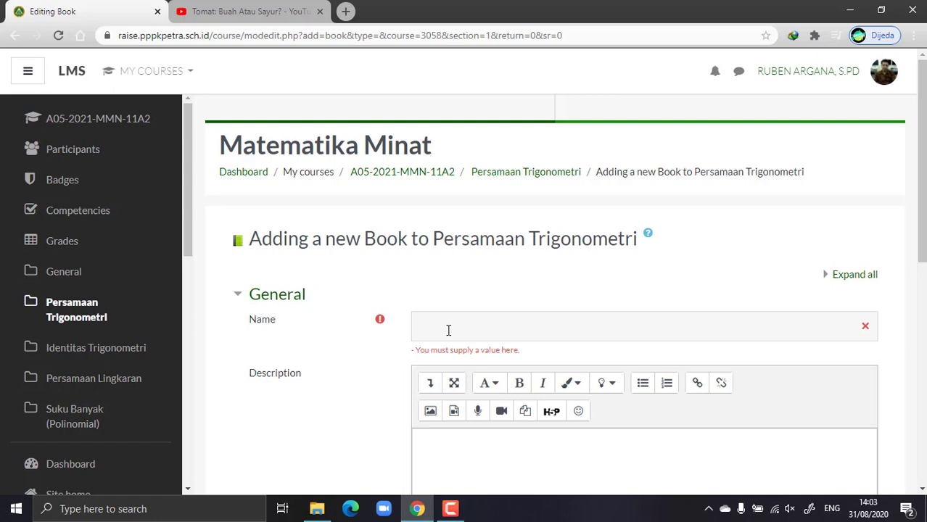
left_click(504, 327)
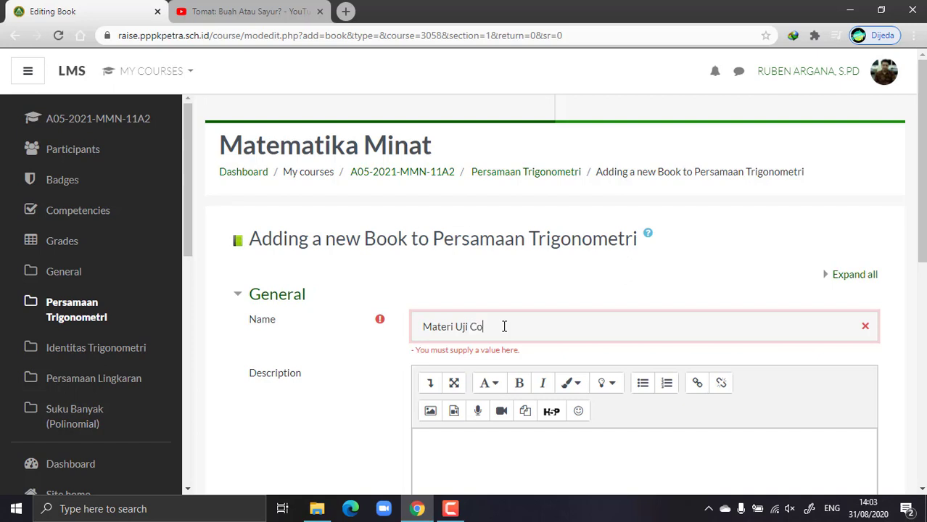
scroll(920, 282, "down", 2)
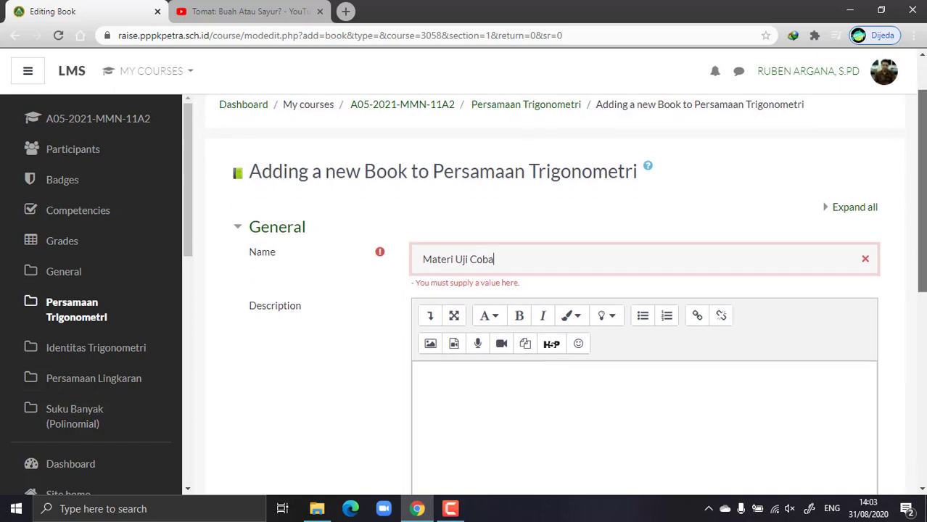
left_click(513, 296)
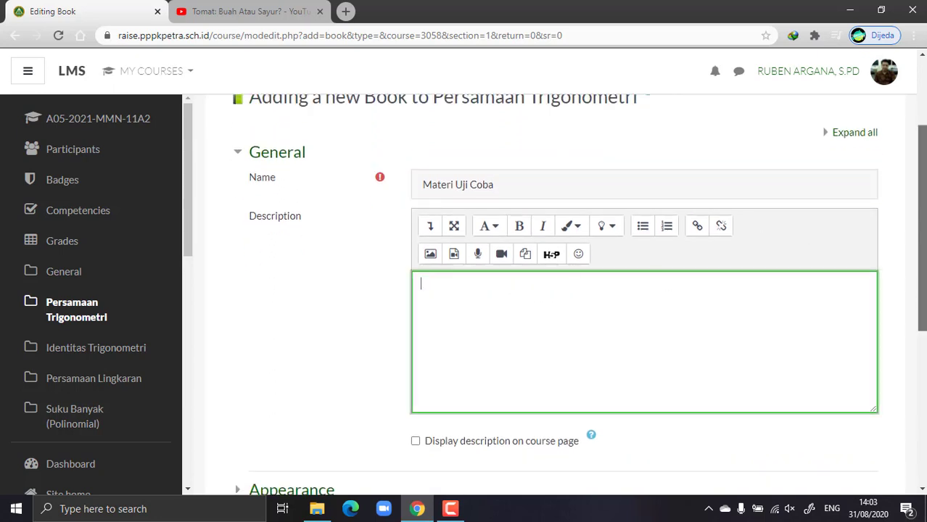
Set the book's completion tracking to "Show activity as complete when conditions are met", then save and display the book
scroll(920, 240, "down", 2)
scroll(712, 328, "down", 3)
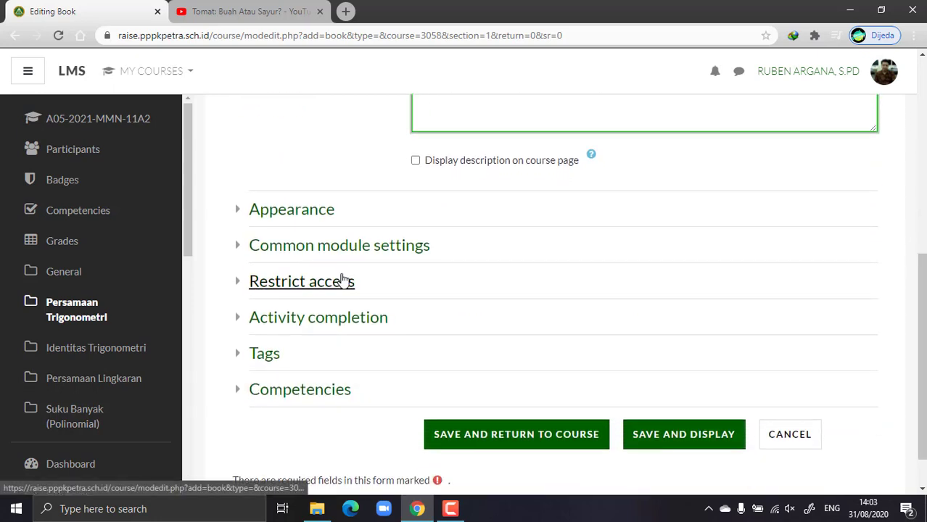
left_click(287, 325)
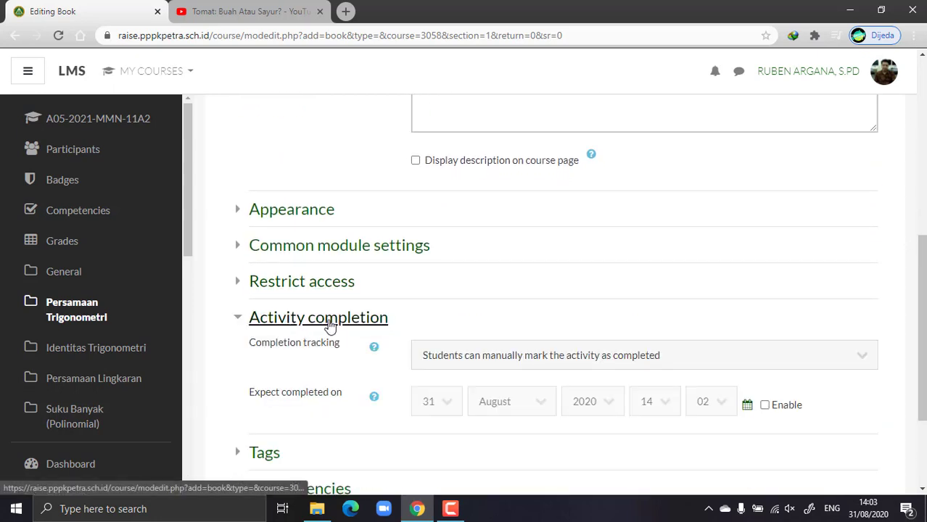
left_click(588, 357)
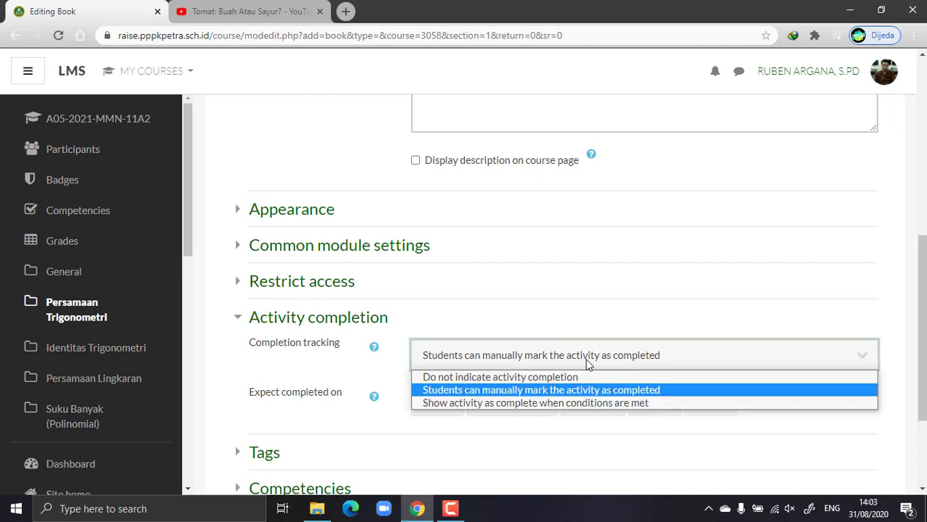
left_click(559, 404)
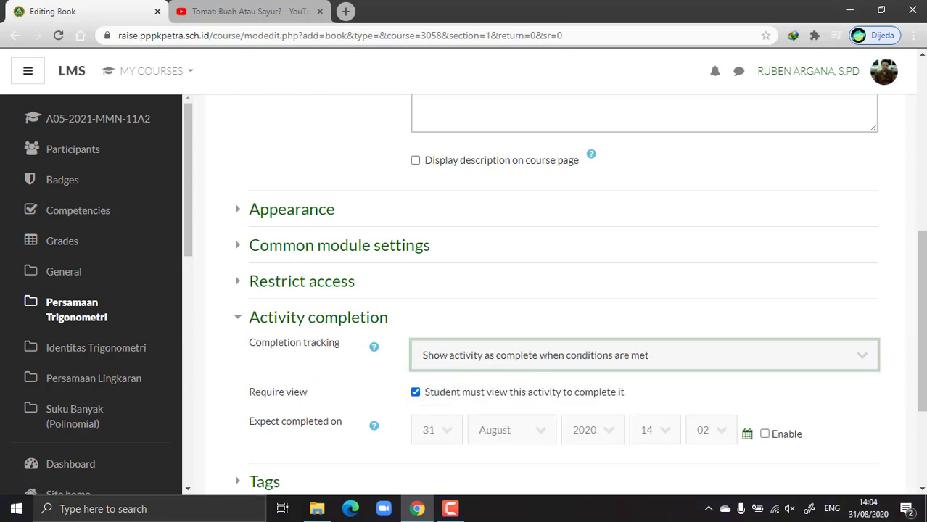
scroll(619, 315, "down", 2)
scroll(838, 315, "down", 1)
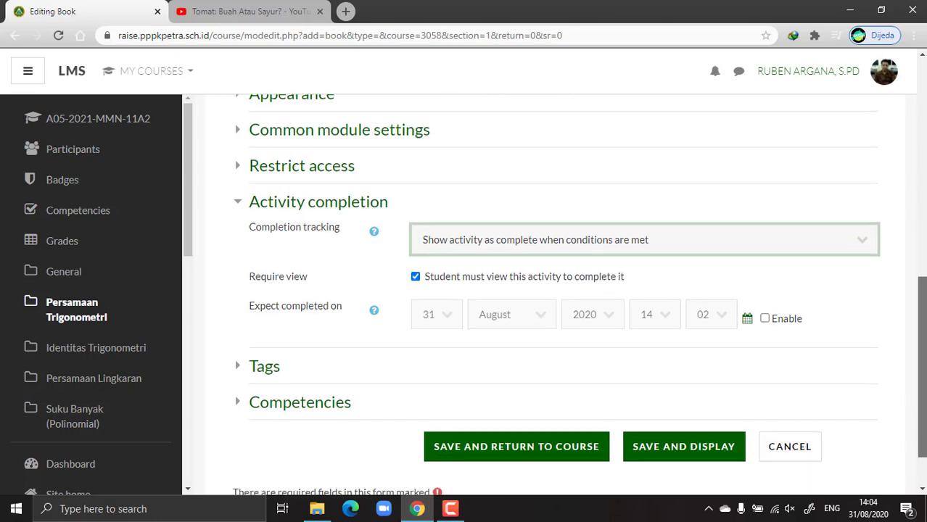
scroll(897, 376, "down", 1)
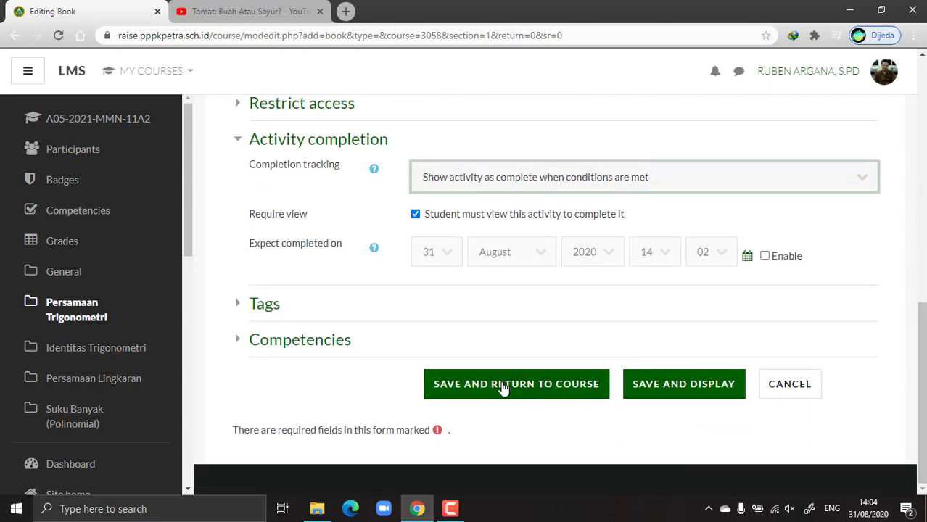
left_click(687, 394)
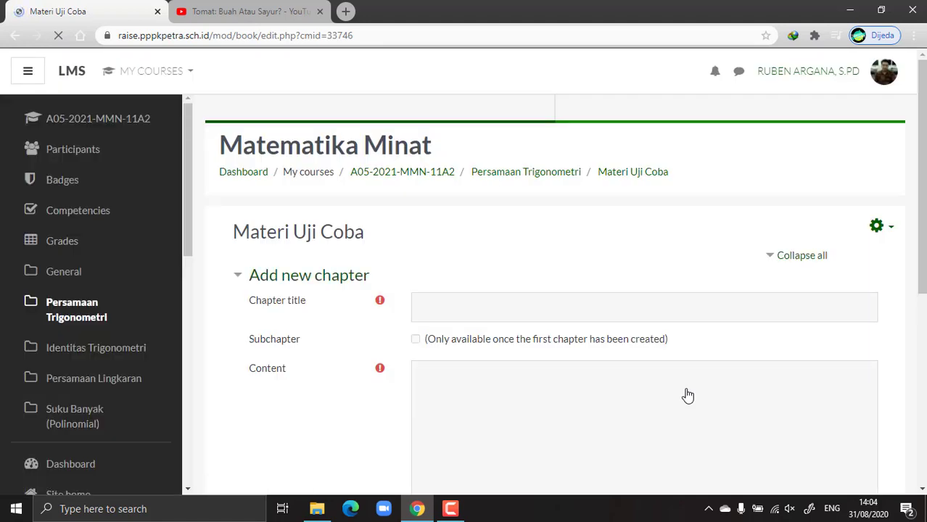
Title the book's first chapter "Uji Coba 1"
scroll(925, 259, "down", 1)
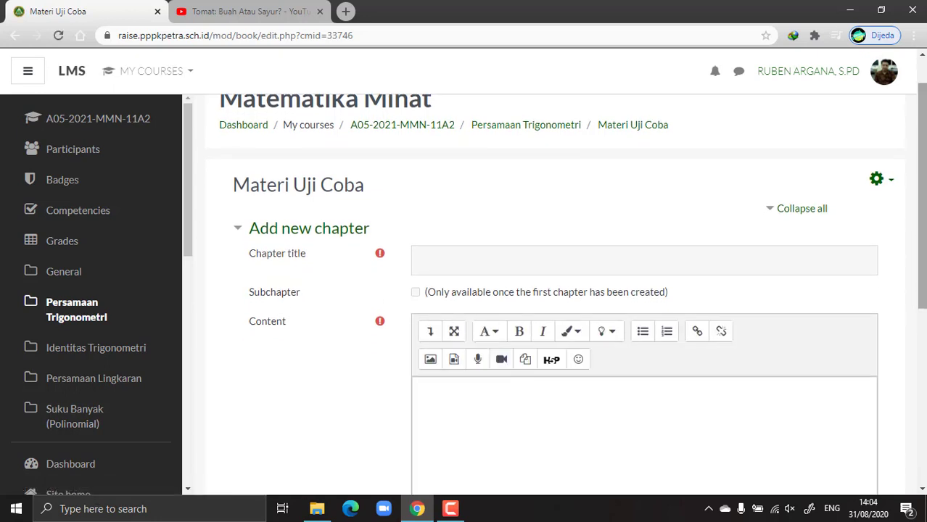
scroll(925, 263, "down", 1)
scroll(925, 246, "up", 1)
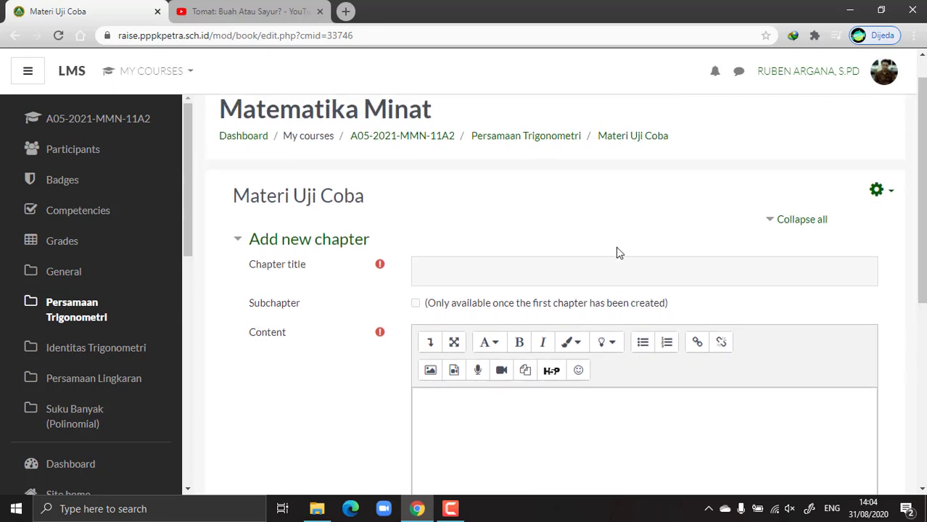
left_click(471, 267)
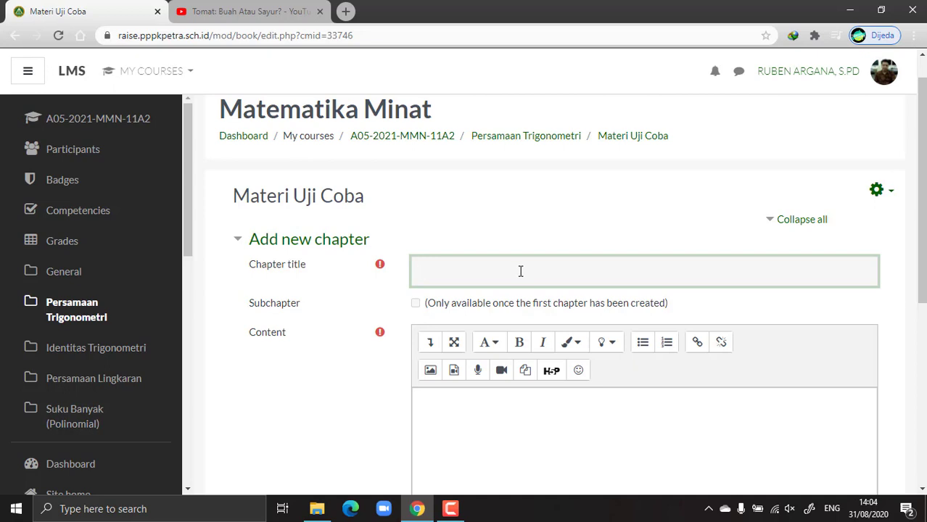
type("Uji Coba 1")
Insert the copied YouTube iframe embed code into the chapter content's HTML source and save the chapter
scroll(922, 280, "down", 2)
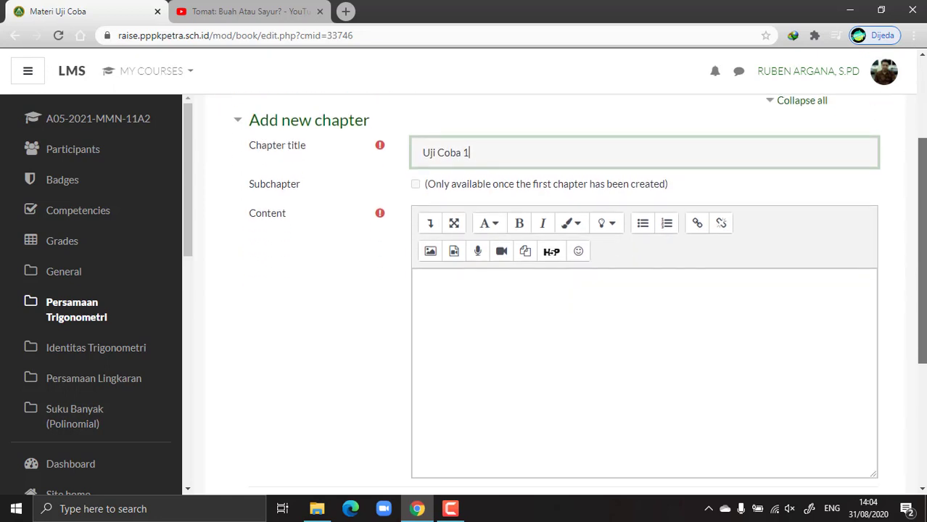
left_click(442, 281)
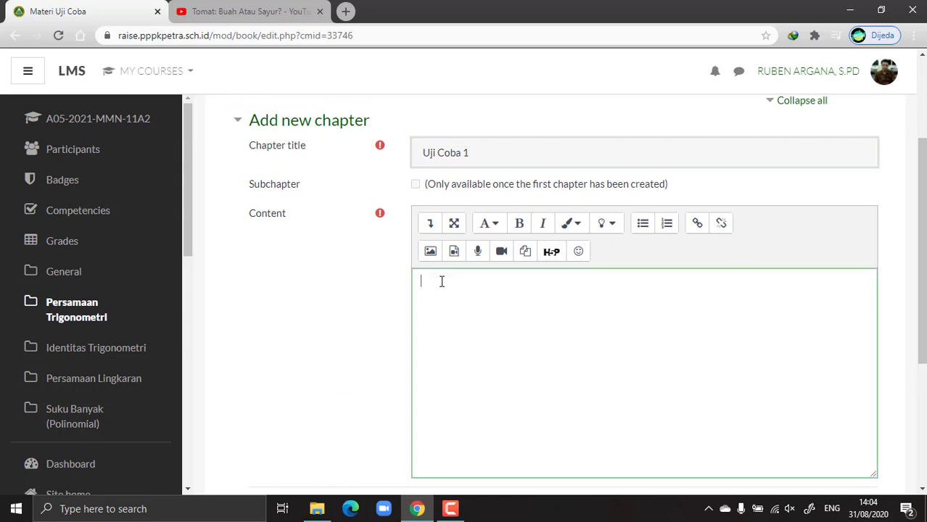
left_click(430, 225)
left_click(484, 307)
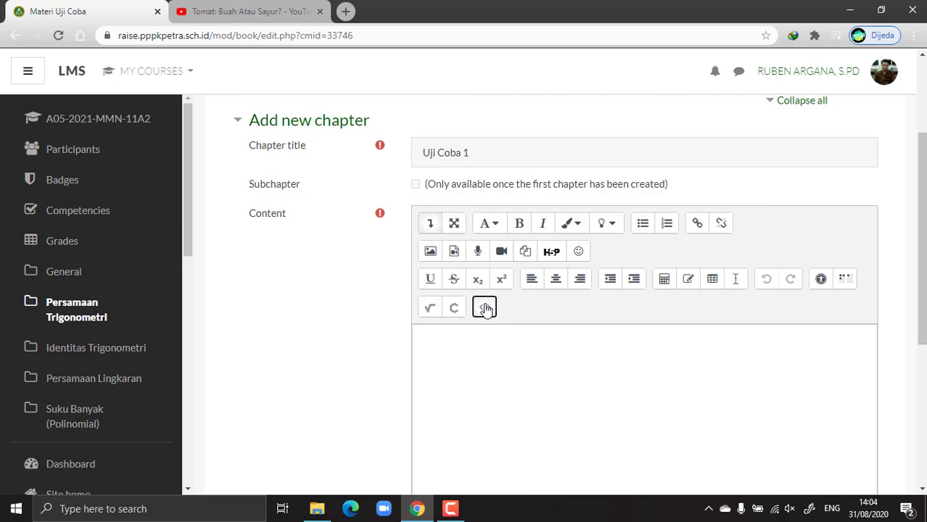
scroll(478, 382, "down", 4)
scroll(653, 290, "up", 2)
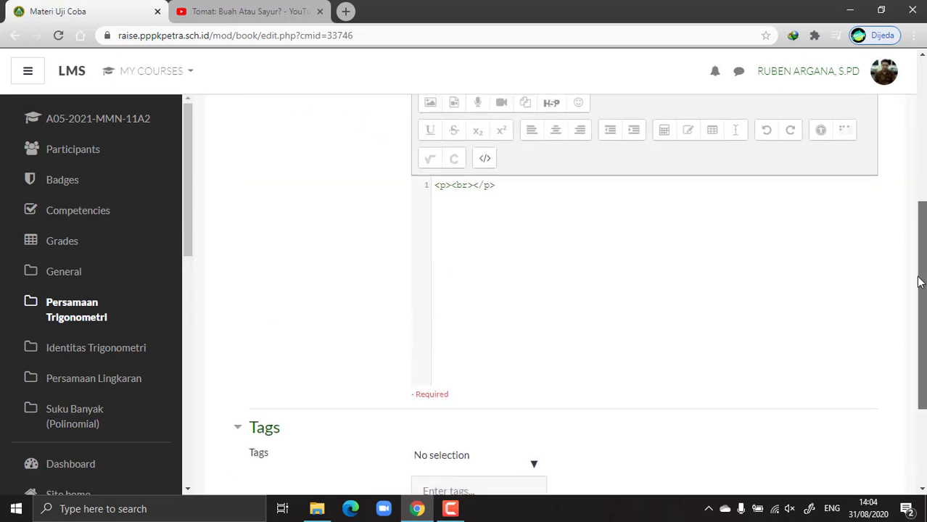
type("<iframe width=\"560\" height=\"315\" src=\"https://www.youtube.com/embed/nZQWX_TaSEU\" frameborder=\"0\" allow=\"accelerometer; autoplay; encrypted-media; gyroscope; picture-in-picture\" allowfullscreen></iframe>")
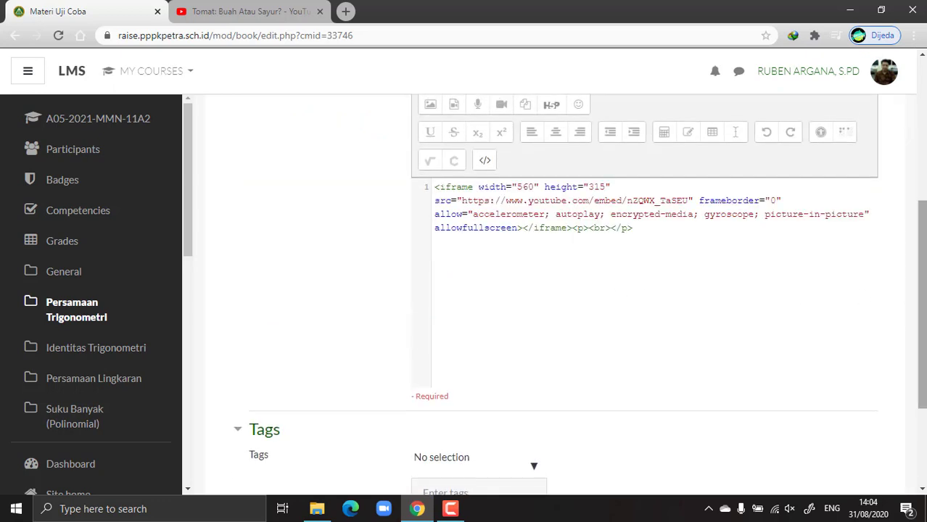
scroll(588, 297, "down", 2)
left_click(460, 404)
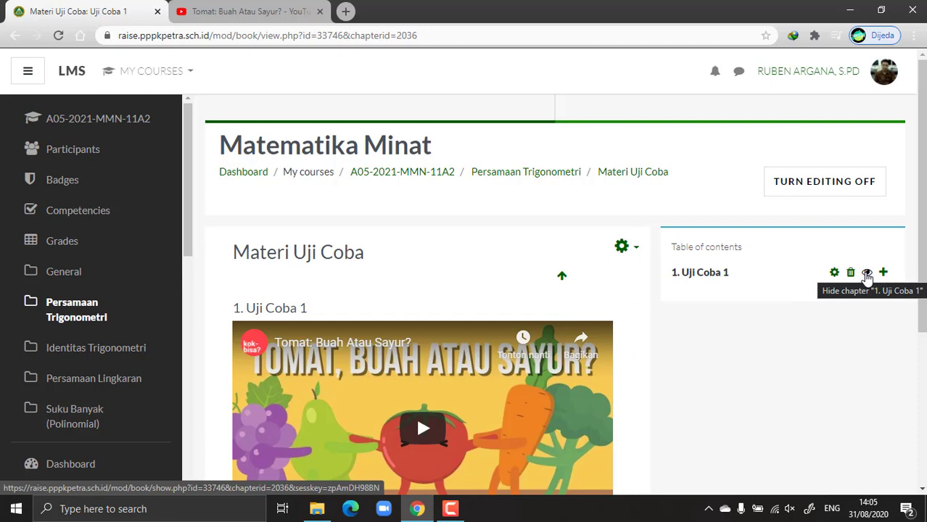
Hide the Uji Coba 1 chapter in the table of contents and show it again
left_click(867, 273)
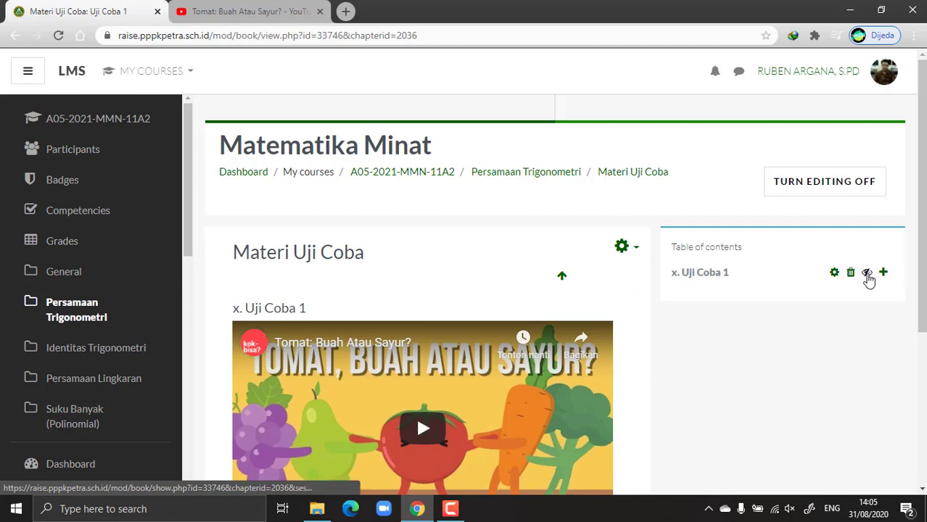
left_click(867, 273)
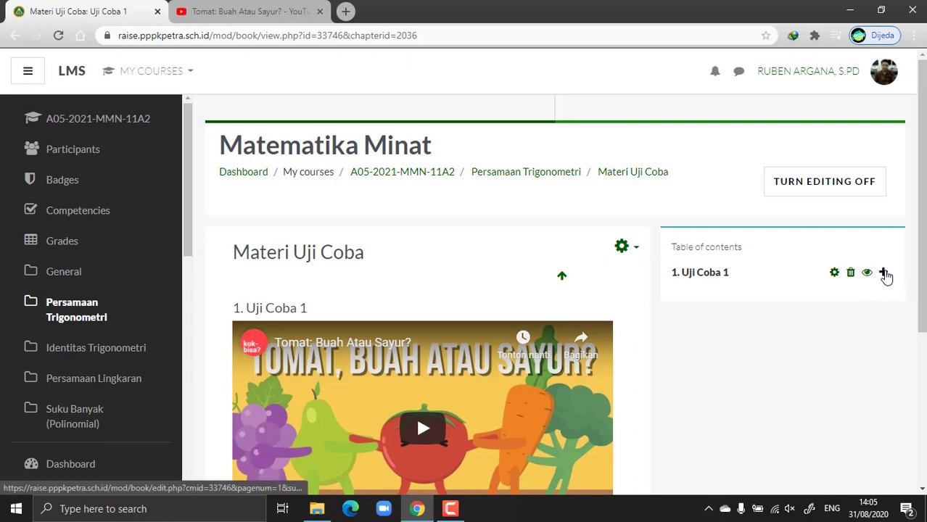
Add a new chapter after Uji Coba 1 and title it "Uji Coba 2"
left_click(885, 274)
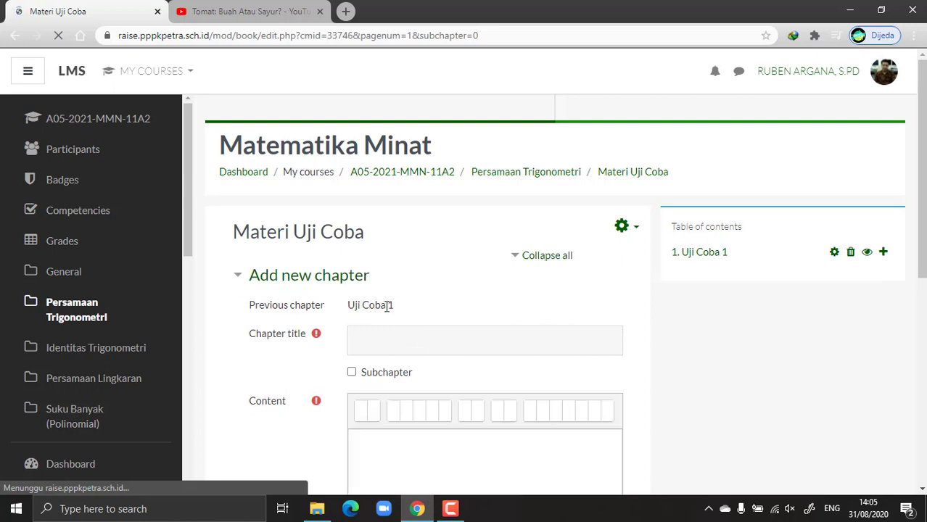
left_click(393, 337)
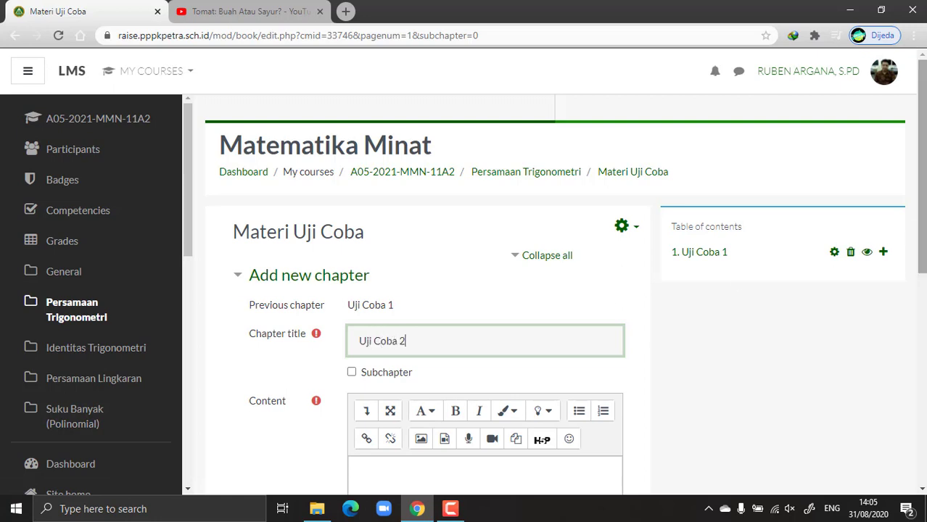
left_click_drag(921, 167, 922, 254)
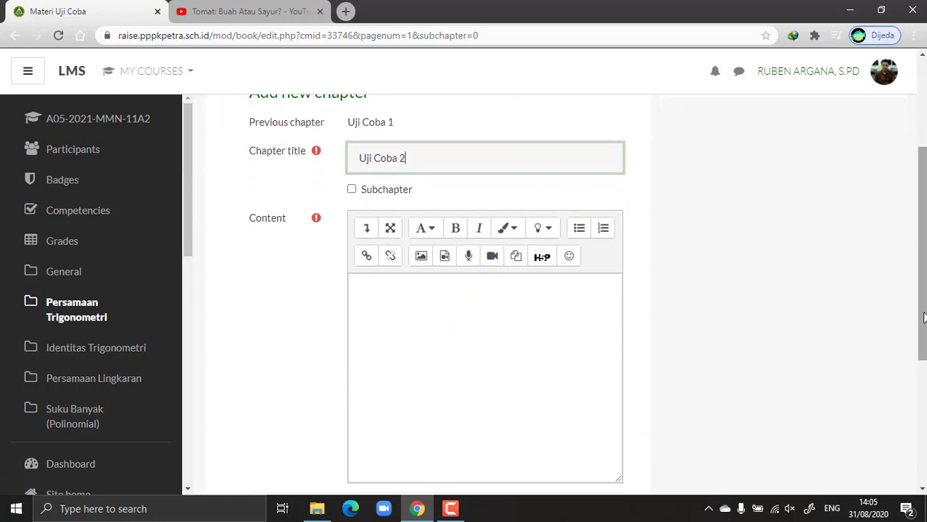
type("Uji Coba 2")
Switch to YouTube and copy the iframe embed code of the video "Lebih Baik Mana: Bubur Diaduk vs Engga Diaduk"
left_click(365, 229)
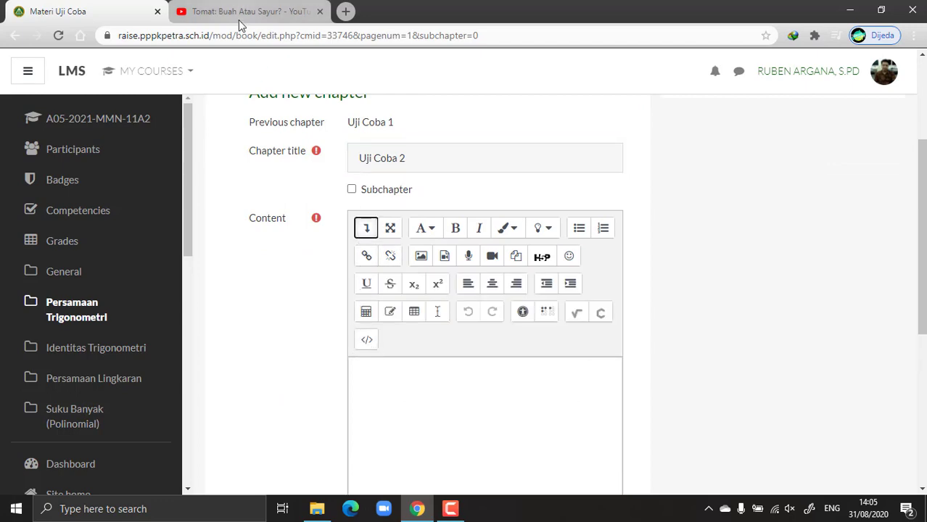
left_click(239, 21)
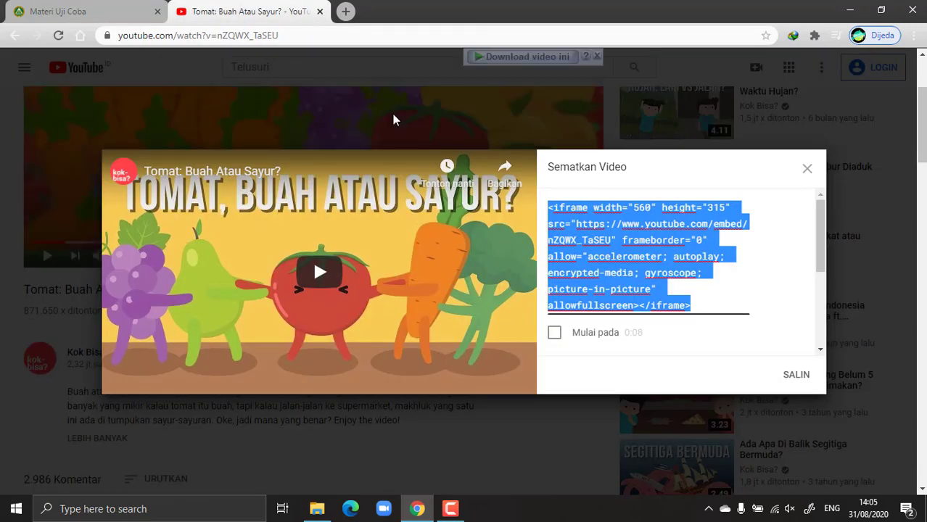
left_click(393, 114)
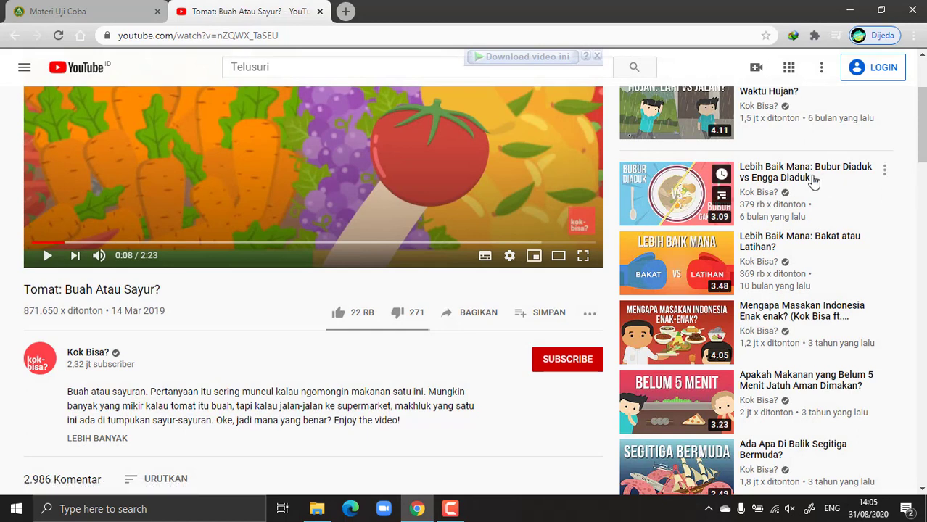
left_click(677, 193)
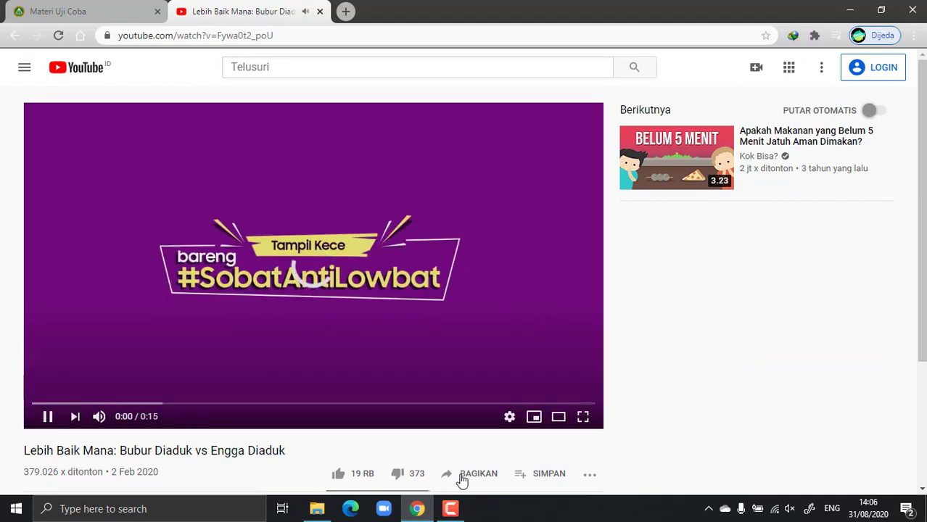
left_click(461, 477)
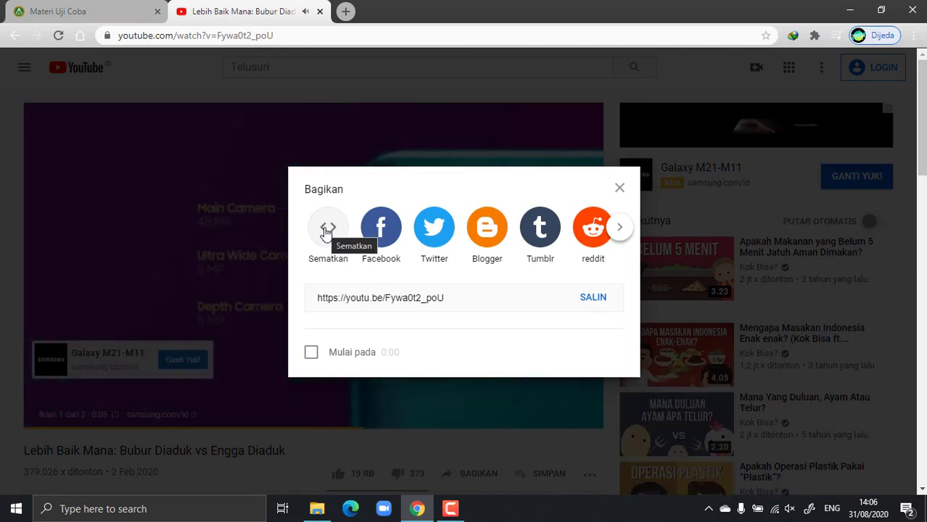
left_click(326, 231)
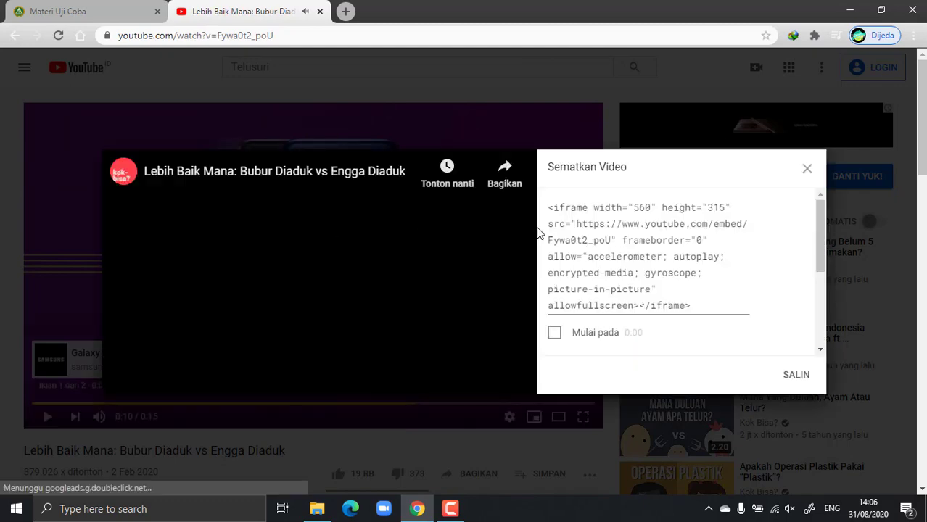
left_click_drag(550, 208, 721, 326)
key("ctrl+c")
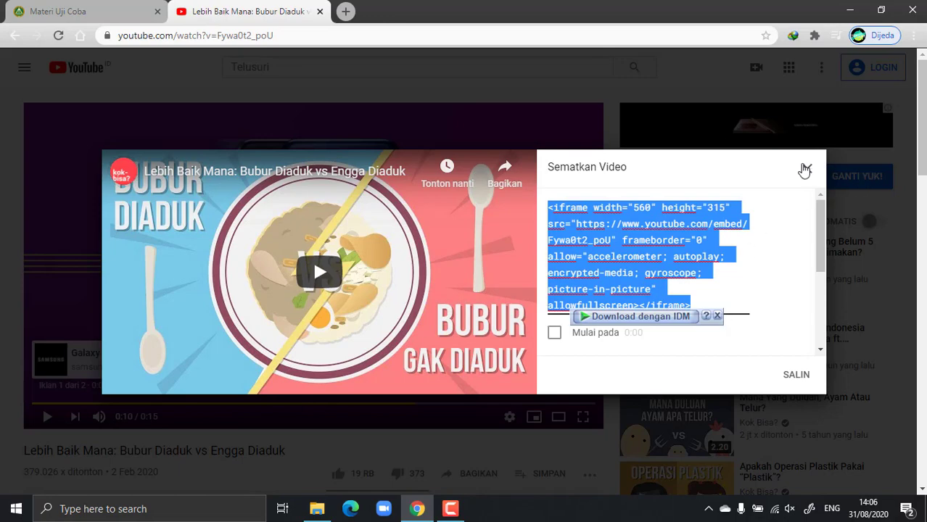
left_click(806, 170)
Return to the LMS, insert the copied iframe code into the Uji Coba 2 chapter's HTML source, and save the chapter
left_click(63, 9)
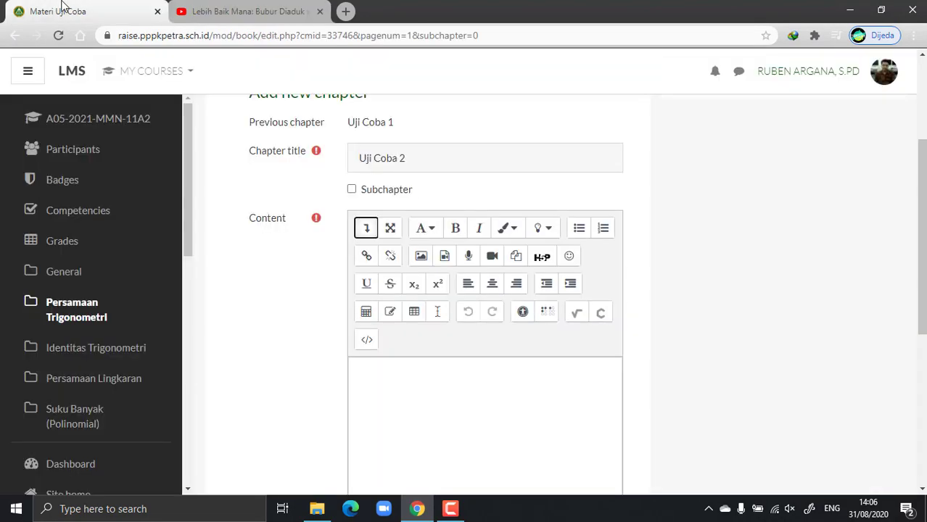
left_click(367, 341)
scroll(367, 348, "down", 5)
scroll(731, 323, "up", 5)
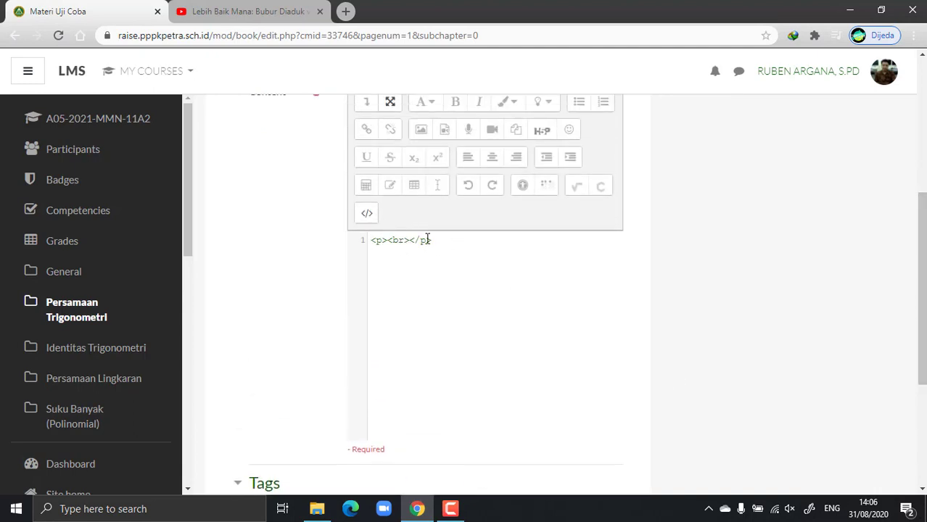
key("ctrl+v")
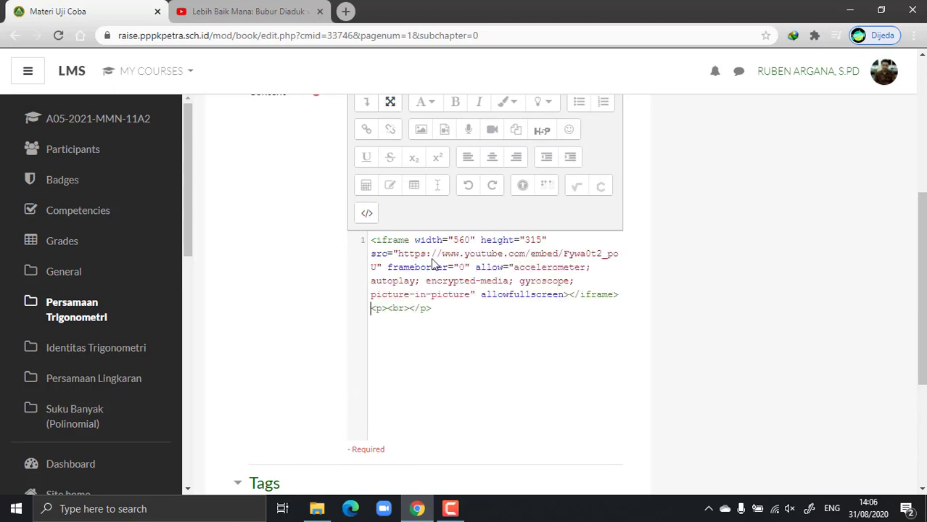
scroll(799, 398, "down", 3)
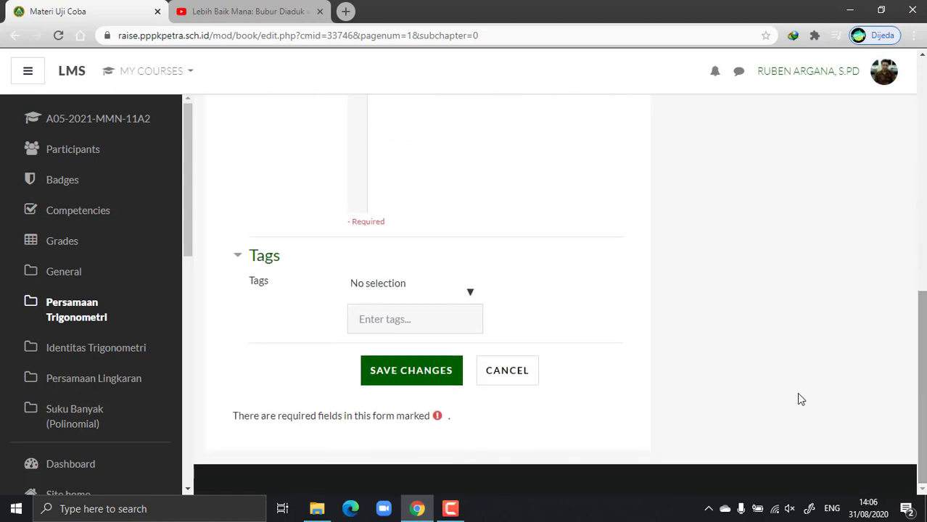
left_click(411, 371)
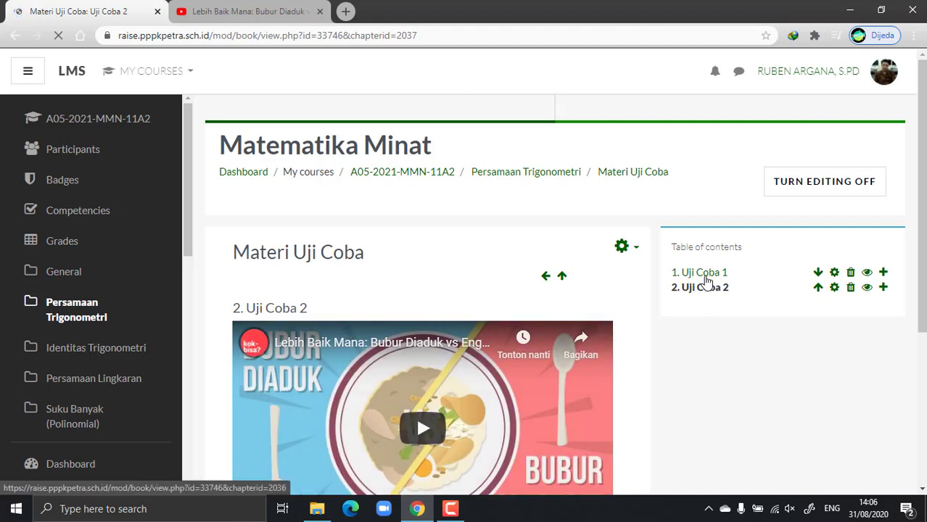
Review the embedded videos in the Uji Coba 2 and Uji Coba 1 chapters and the chapter controls in the table of contents
scroll(653, 348, "down", 3)
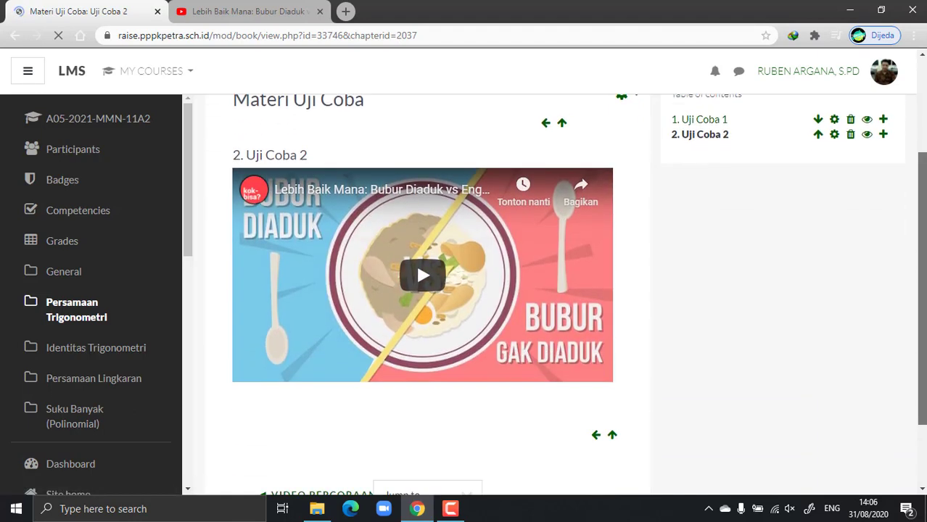
scroll(898, 288, "up", 2)
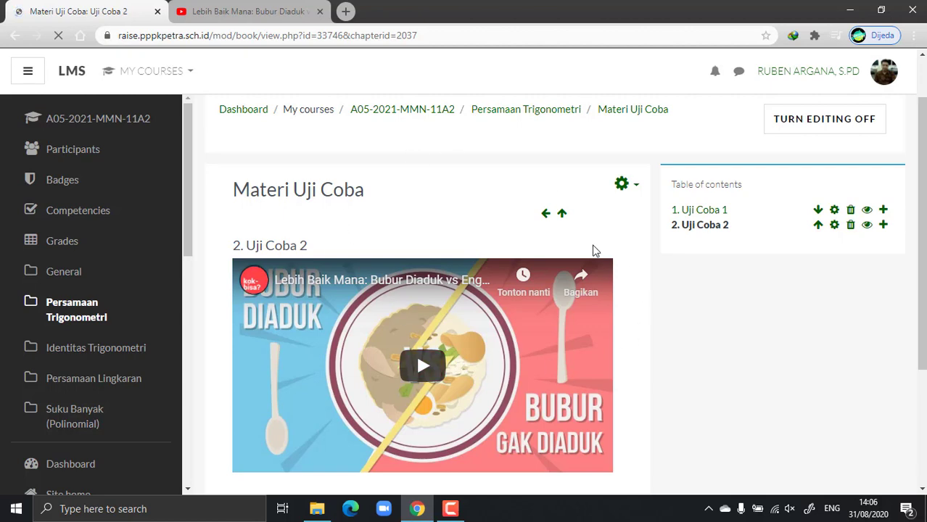
left_click(709, 216)
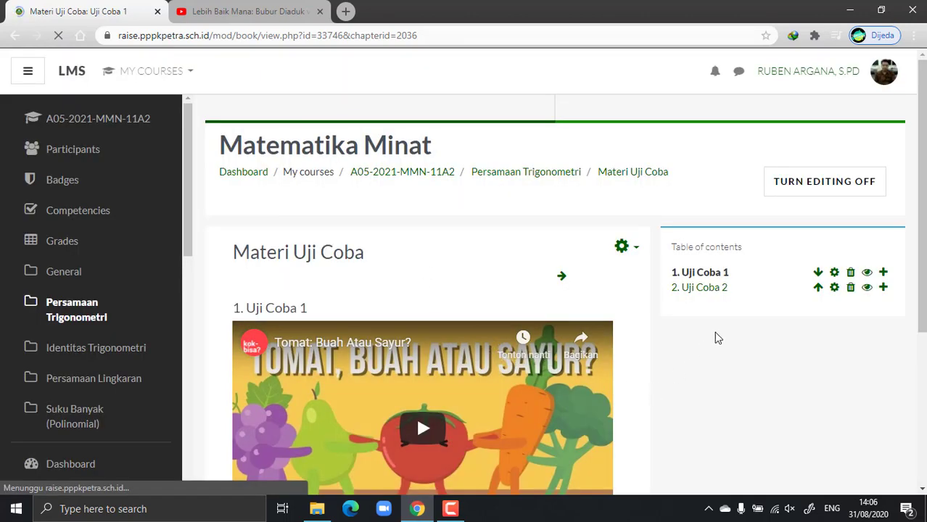
left_click(704, 288)
left_click_drag(923, 277, 923, 370)
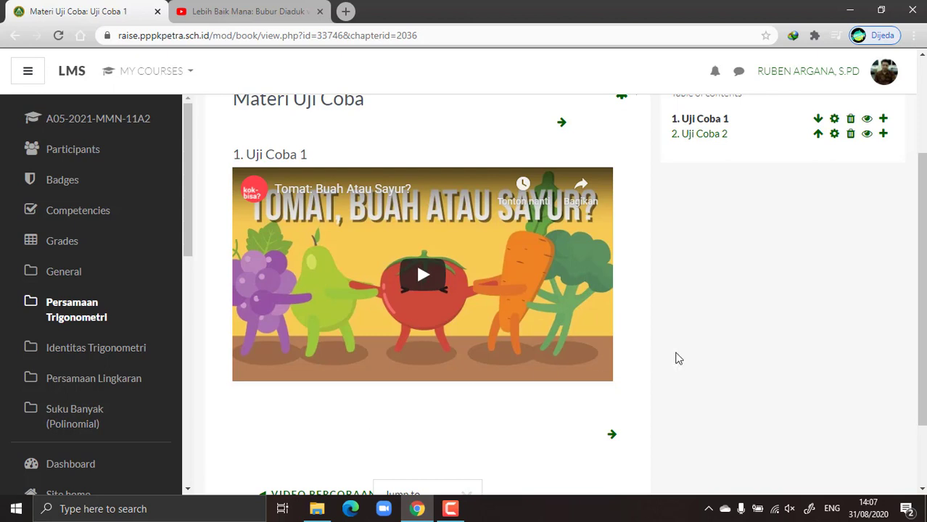
scroll(676, 358, "up", 2)
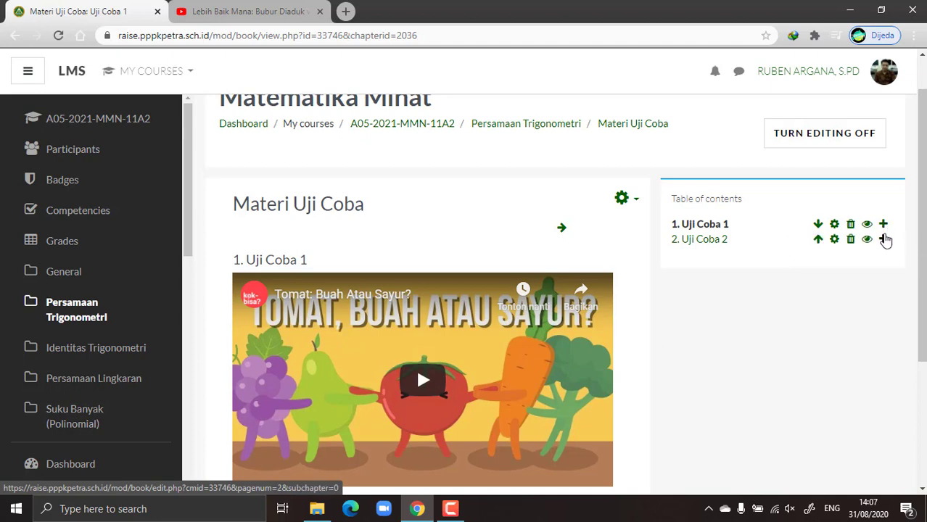
left_click_drag(813, 249, 819, 231)
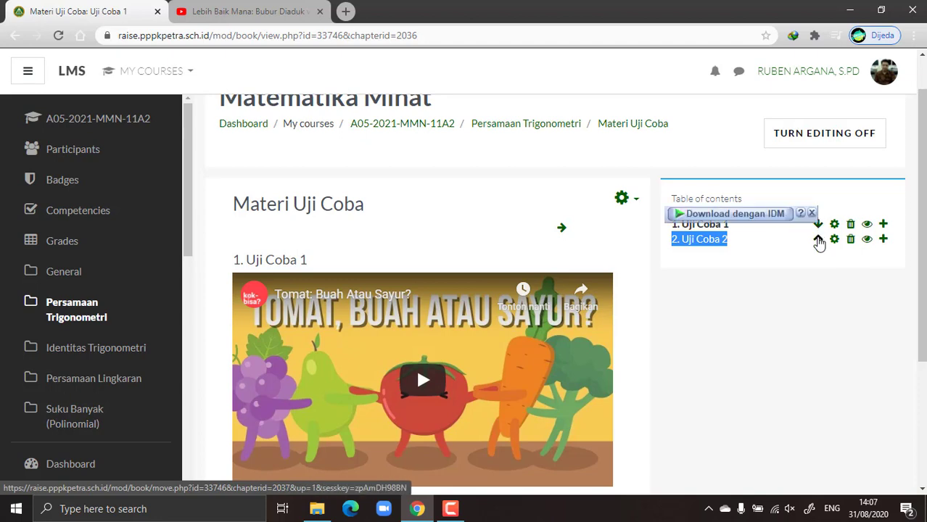
left_click(802, 306)
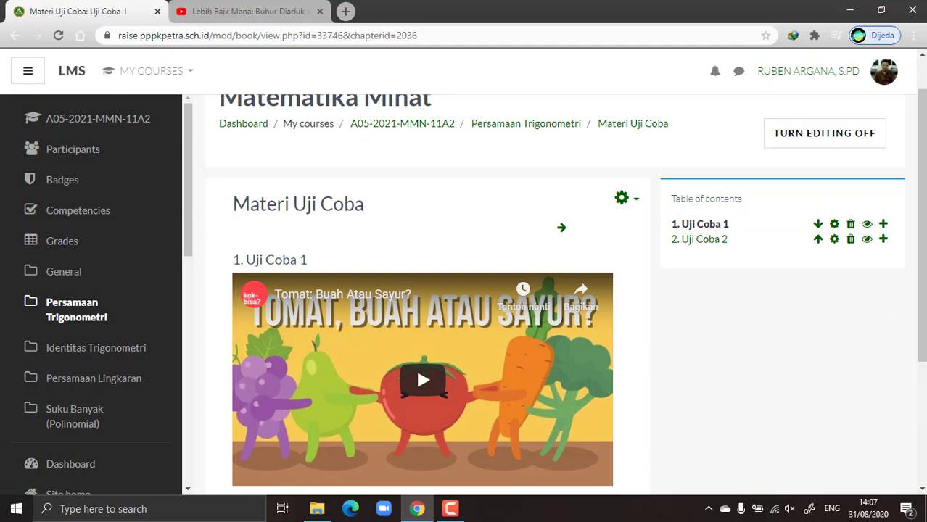
scroll(920, 305, "down", 1)
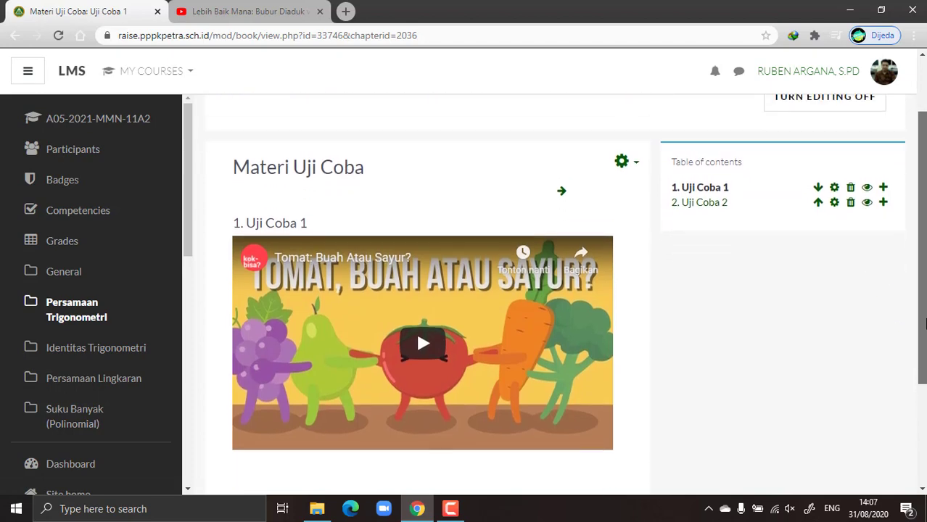
scroll(920, 304, "down", 1)
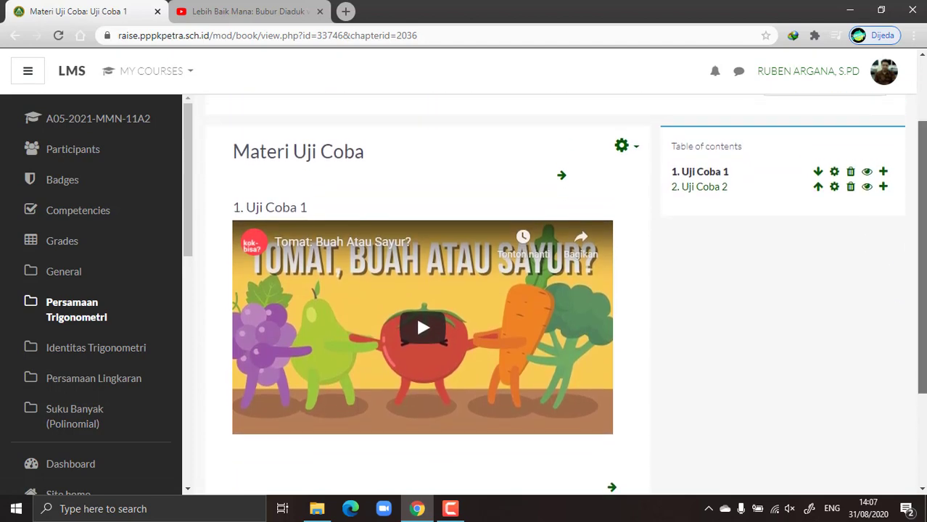
scroll(920, 305, "up", 1)
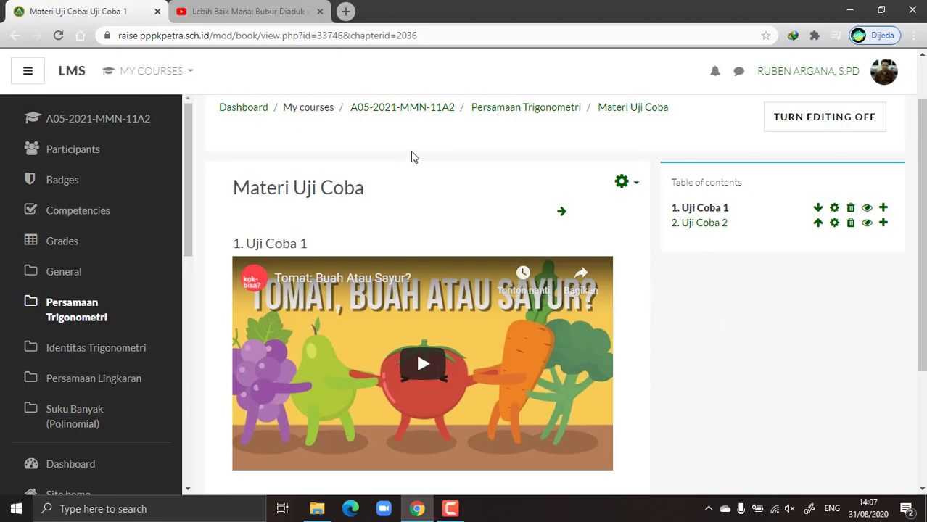
Go back to the A05-2021-MMN-11A2 course page and examine the label, page and book under Persamaan Trigonometri
left_click(403, 109)
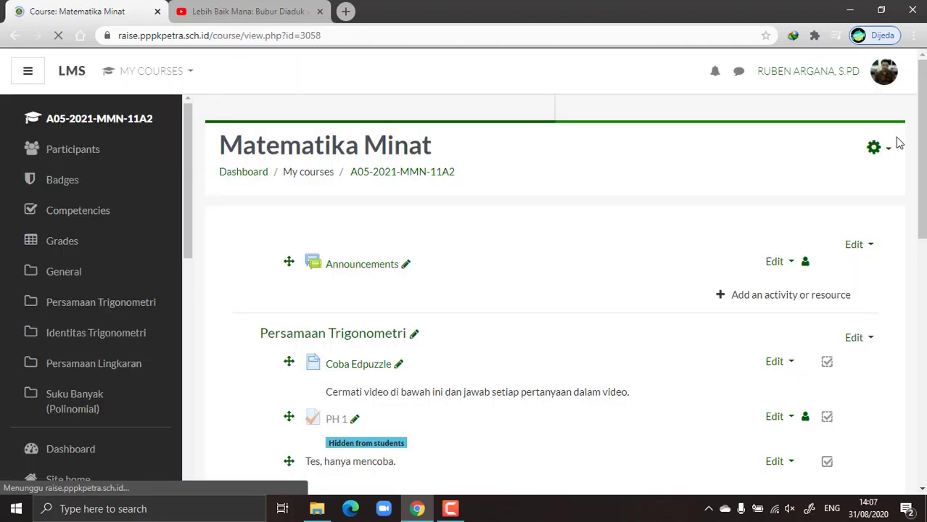
scroll(488, 369, "down", 3)
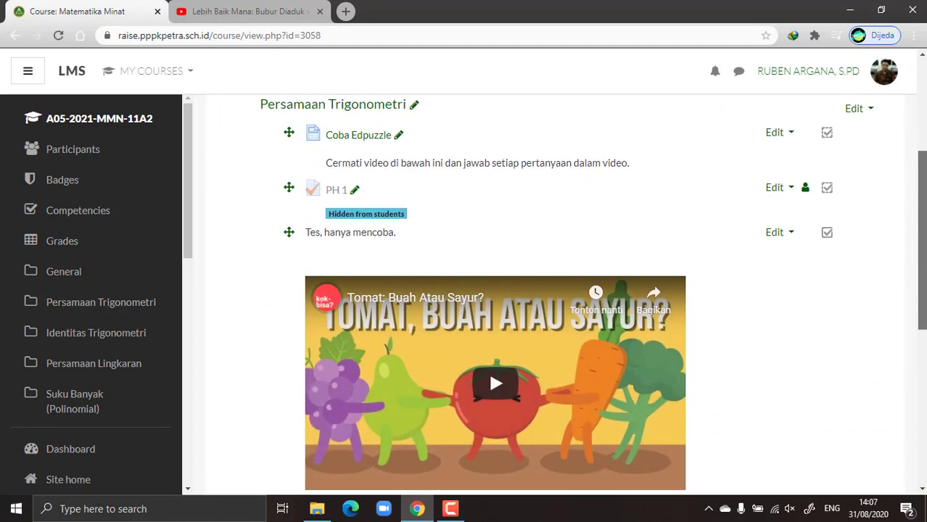
scroll(488, 369, "down", 2)
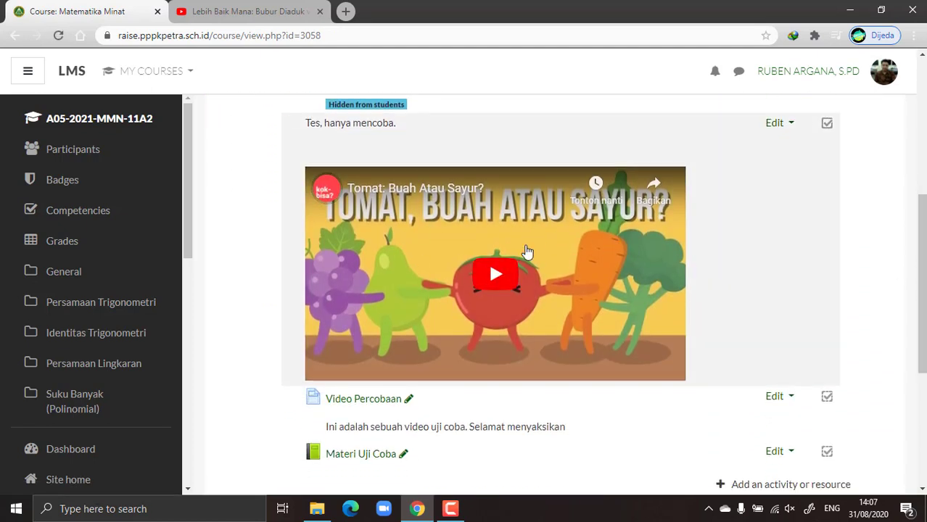
scroll(580, 217, "down", 1)
scroll(653, 175, "up", 1)
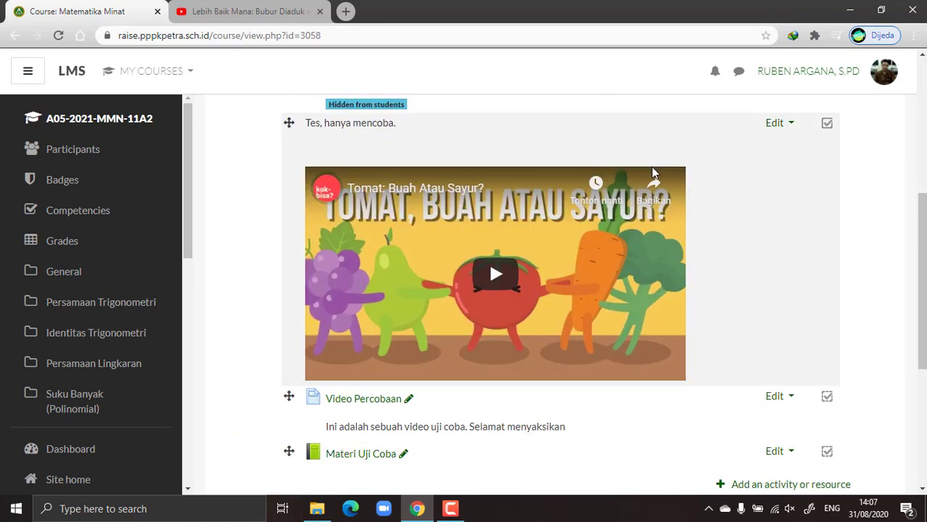
scroll(646, 204, "down", 4)
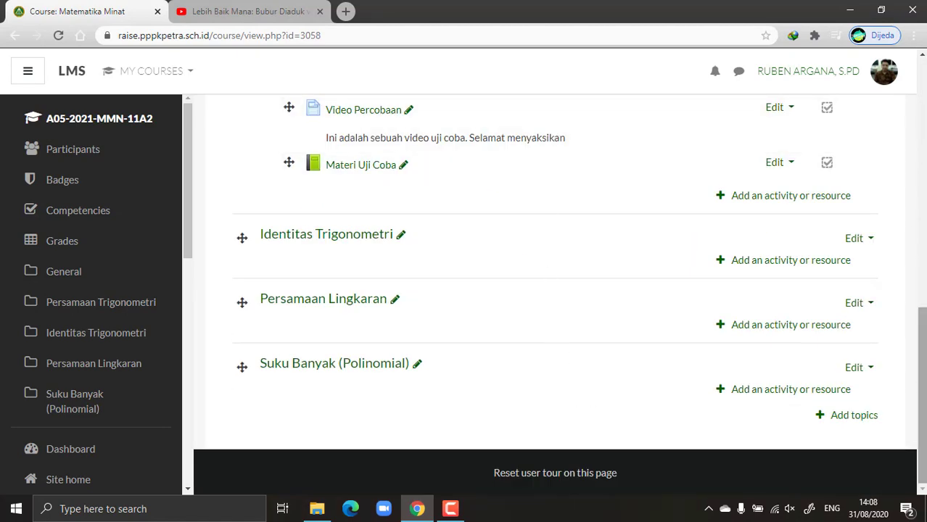
left_click_drag(921, 418, 921, 261)
scroll(921, 261, "down", 2)
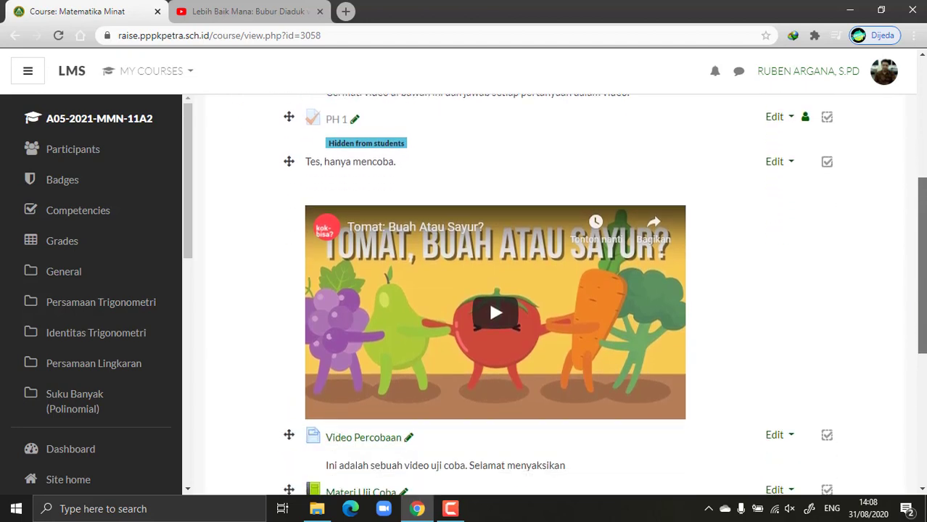
scroll(922, 261, "up", 4)
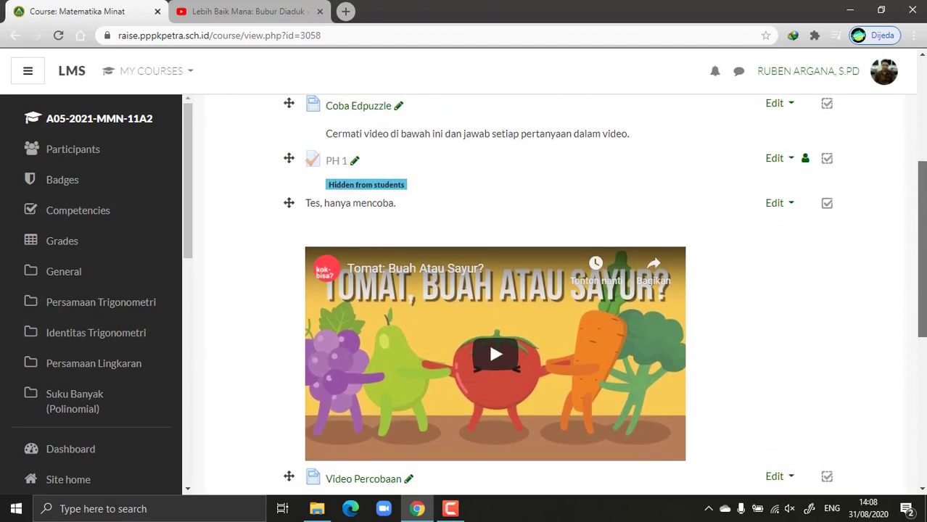
scroll(922, 262, "down", 2)
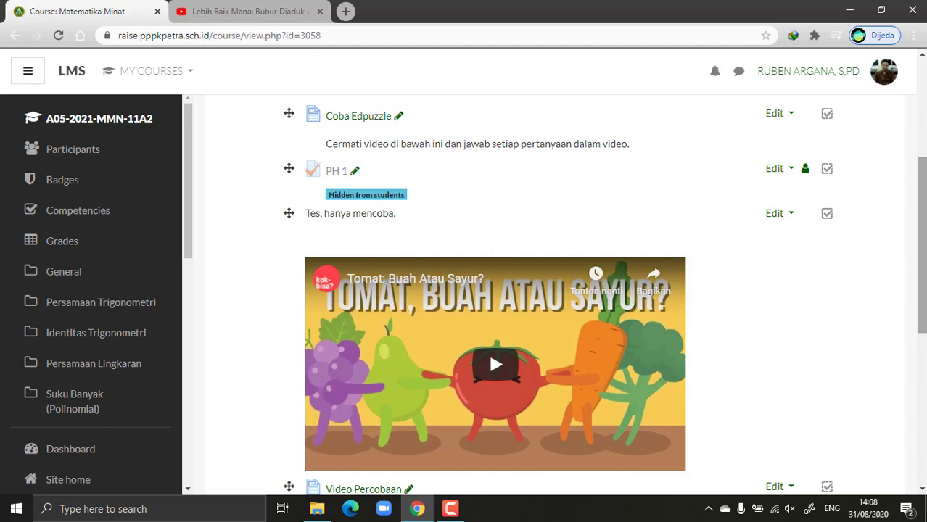
scroll(566, 290, "down", 3)
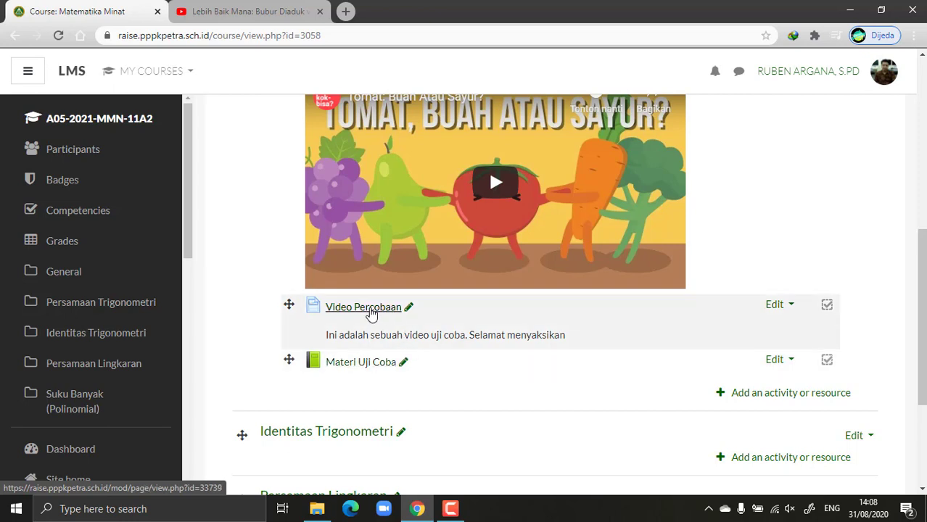
Open the Video Percobaan page to check its embedded video, and go back to the course page
left_click(371, 311)
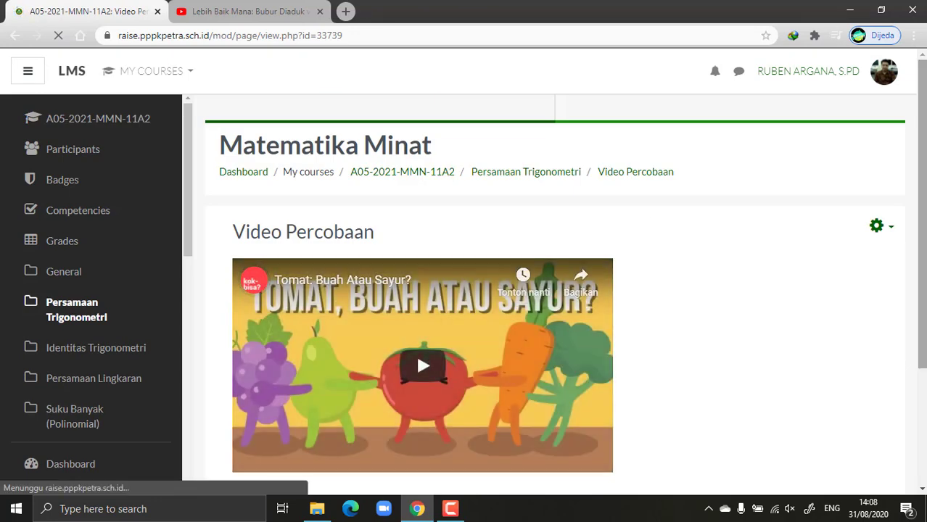
scroll(609, 265, "down", 2)
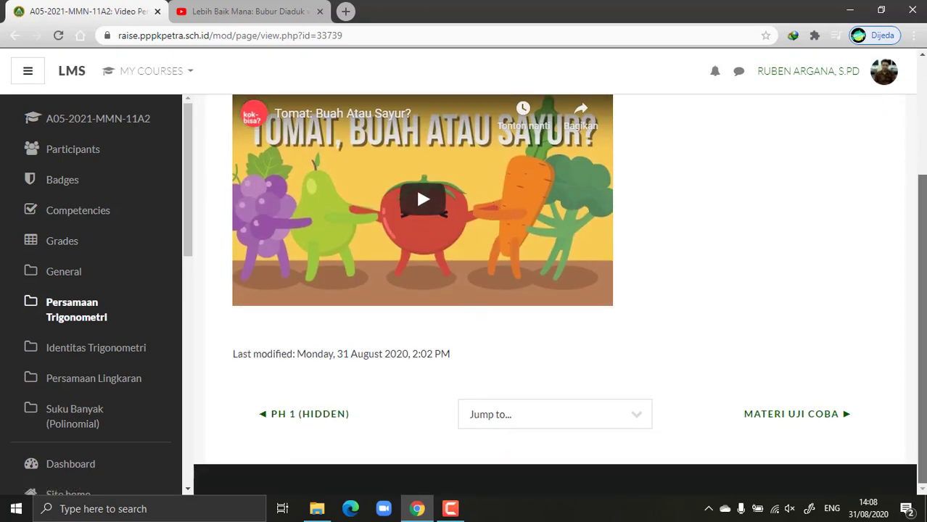
scroll(421, 239, "up", 1)
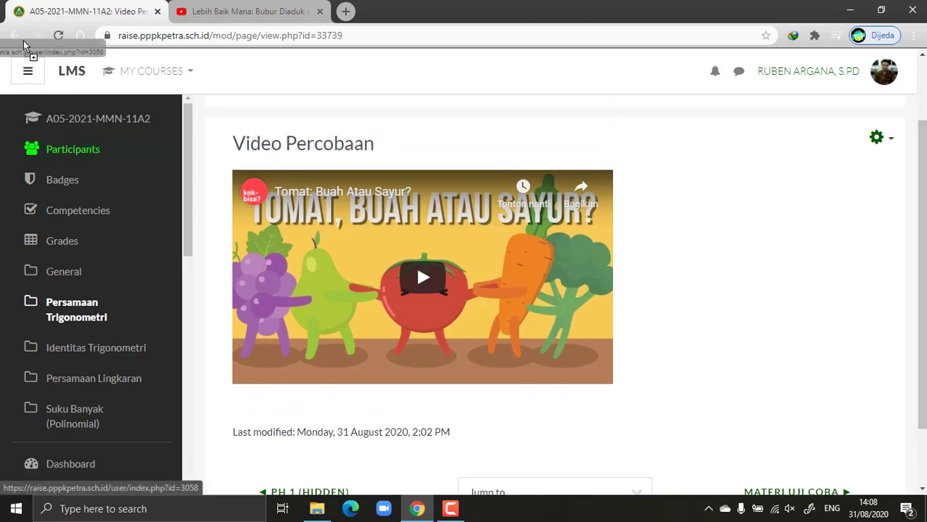
left_click_drag(23, 41, 23, 41)
left_click(12, 37)
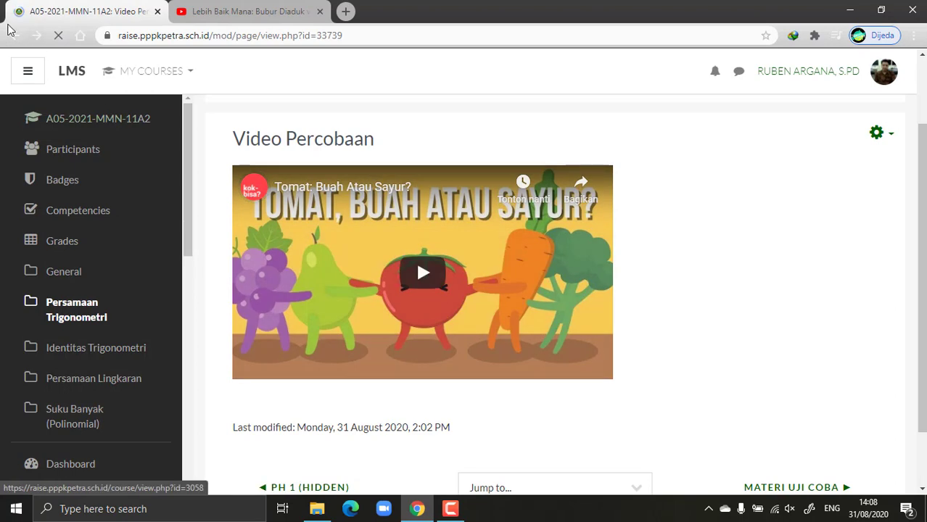
Open the Materi Uji Coba book to review the Uji Coba 1 video and table of contents, and go back to the course page
left_click(15, 37)
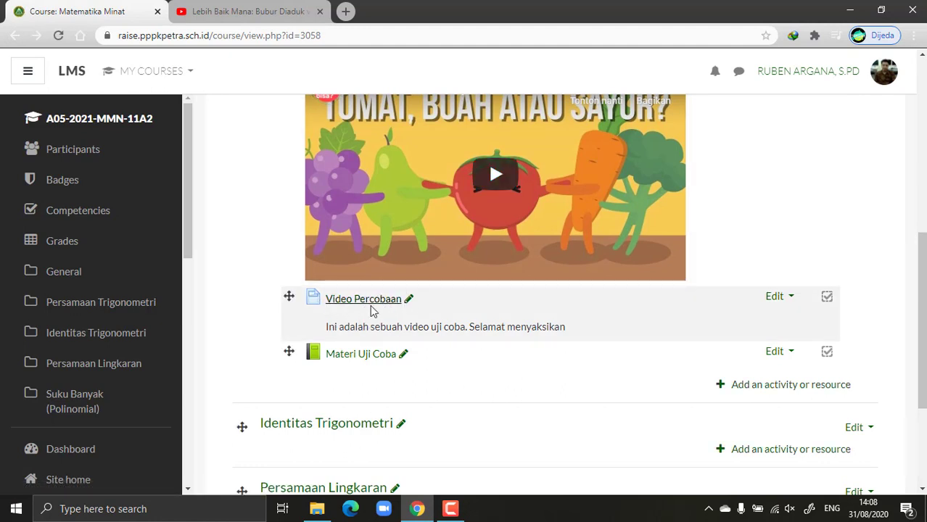
left_click(348, 361)
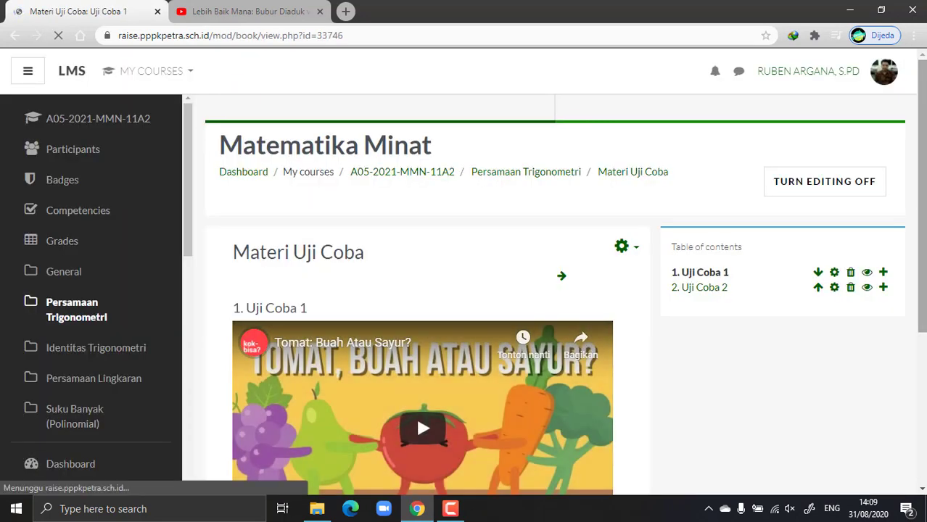
scroll(866, 221, "down", 1)
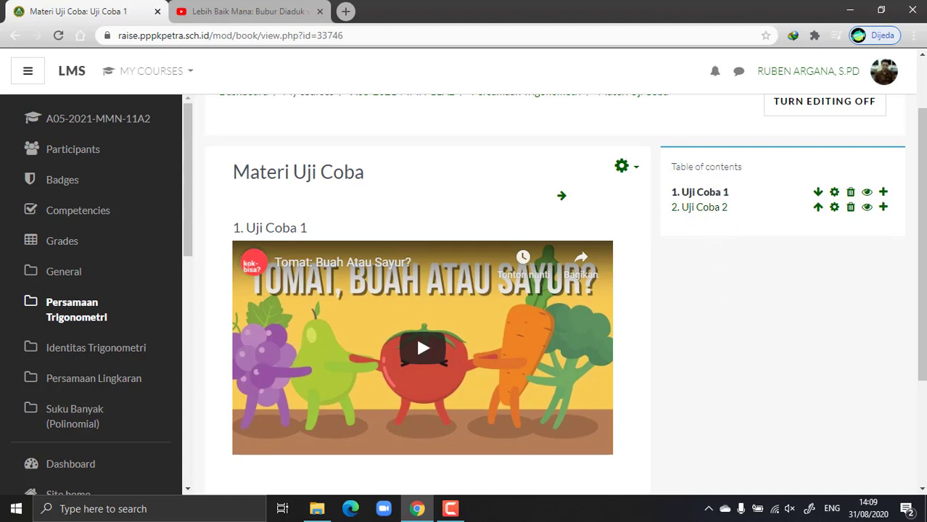
scroll(720, 355, "down", 2)
scroll(925, 273, "up", 3)
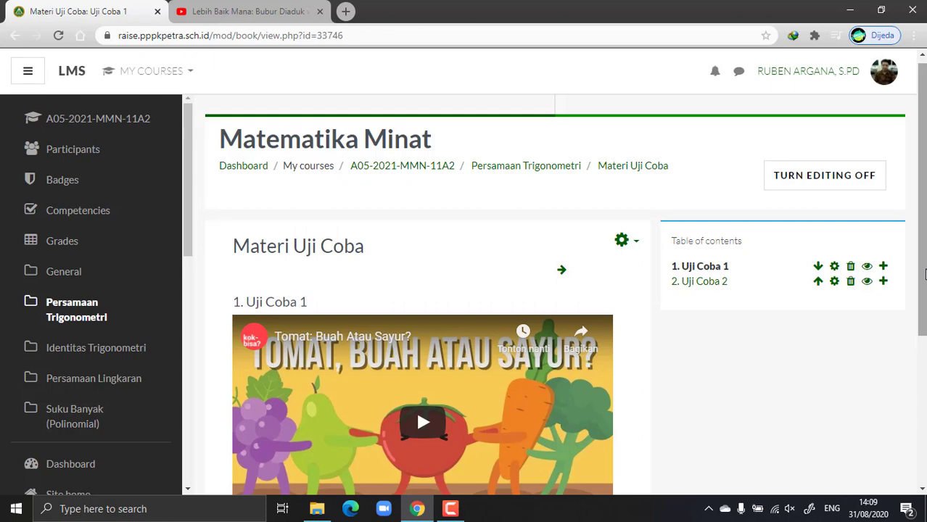
scroll(925, 273, "down", 2)
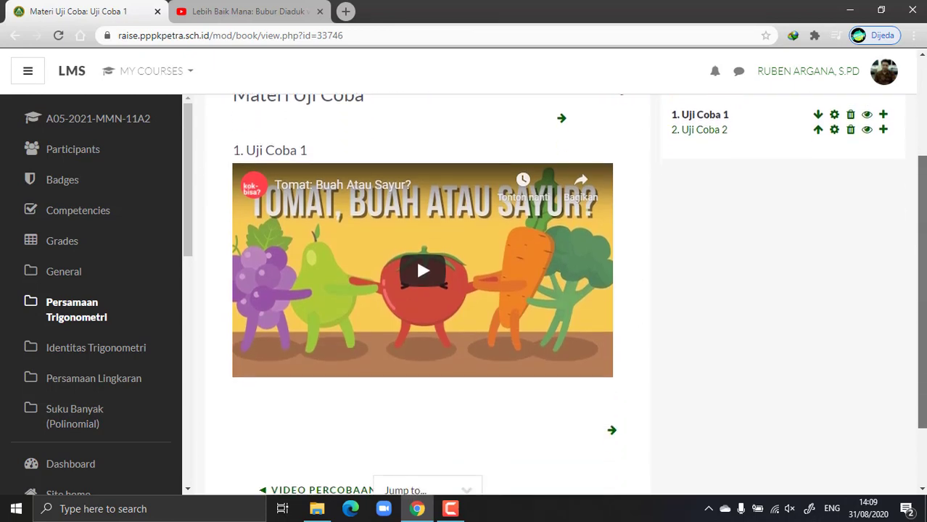
scroll(921, 273, "up", 2)
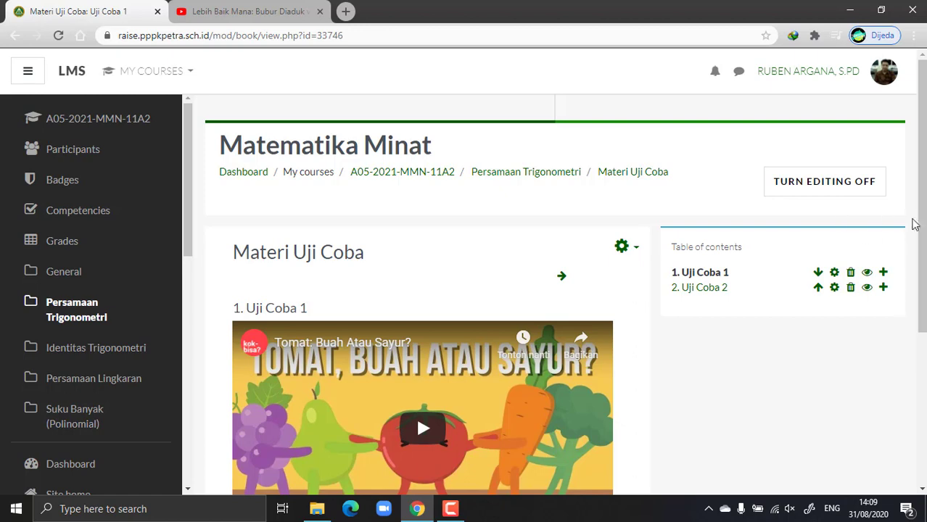
scroll(922, 273, "down", 2)
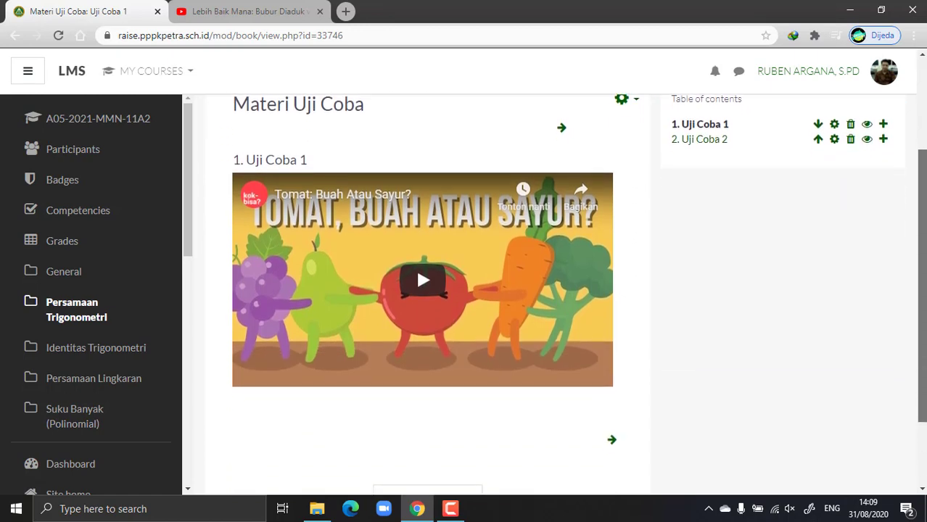
scroll(925, 216, "up", 2)
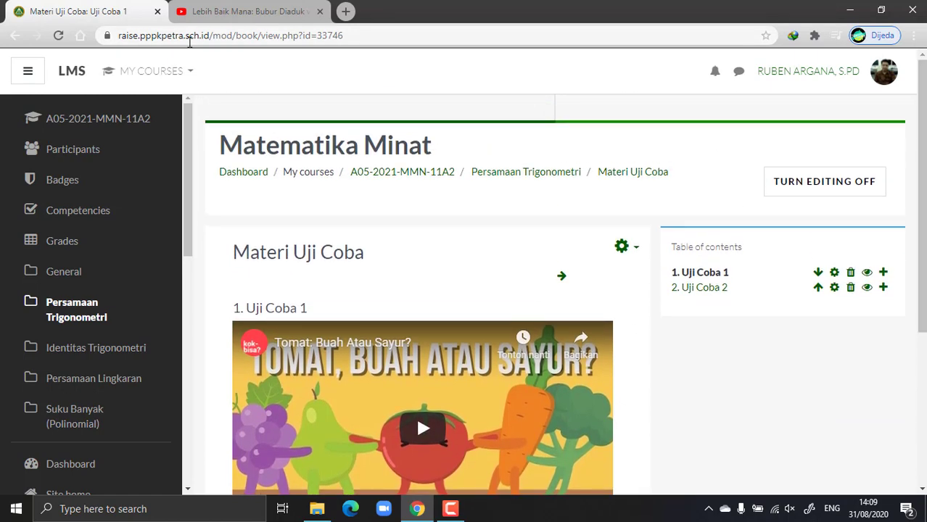
left_click(12, 40)
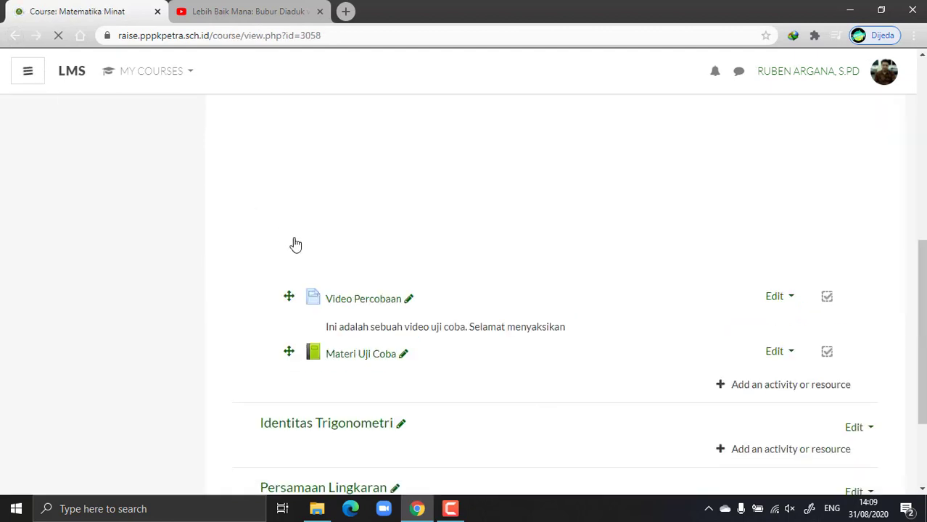
Open the list of activities and resources that can be added to Persamaan Trigonometri, examine both groups, and close it without adding anything
scroll(923, 350, "down", 1)
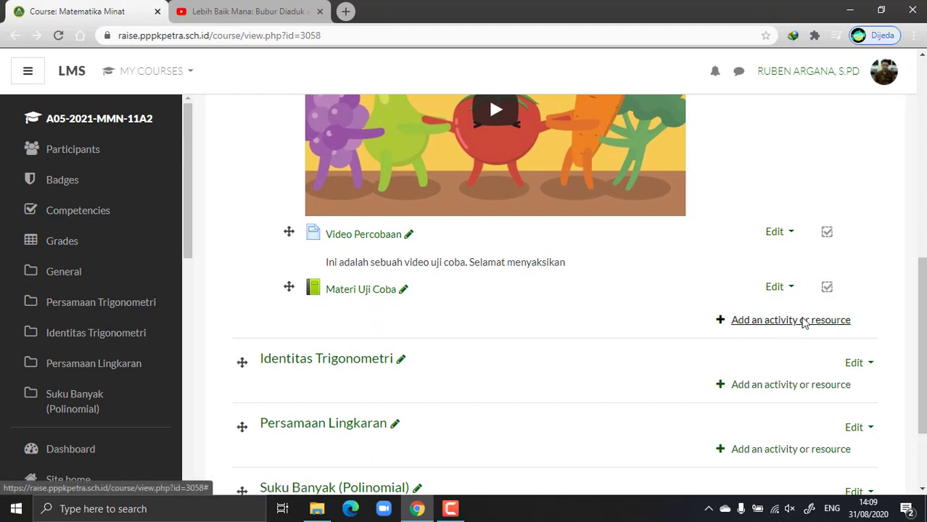
left_click(804, 321)
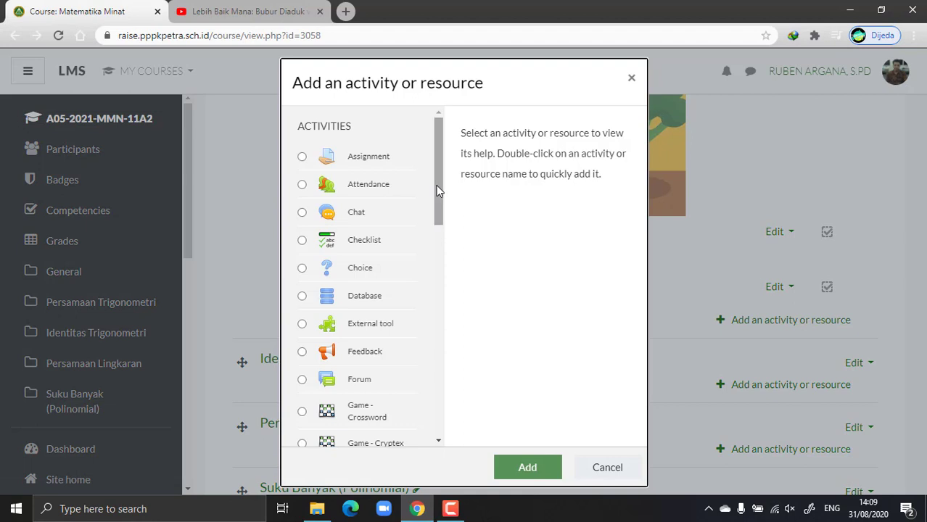
left_click_drag(438, 191, 441, 429)
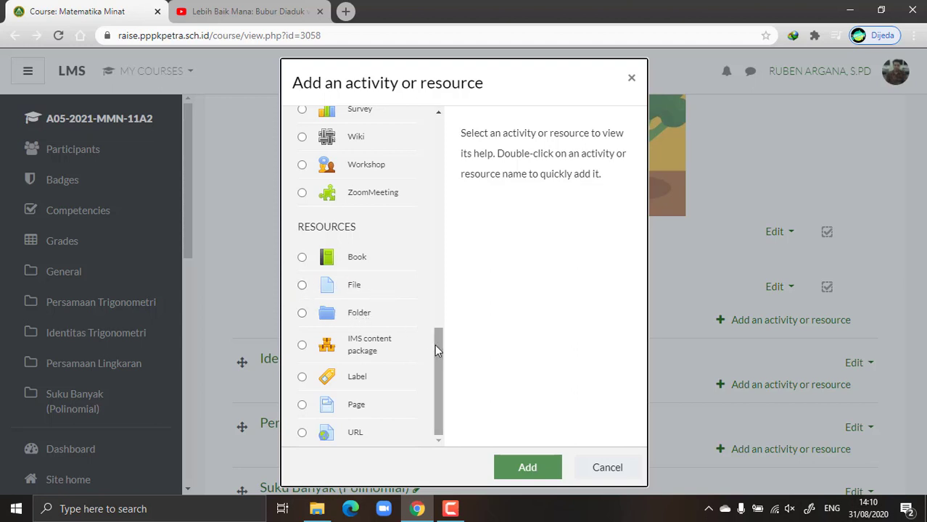
mouse_move(440, 354)
left_mouse_down()
mouse_move(440, 336)
mouse_move(440, 367)
left_mouse_up()
left_click_drag(439, 381, 442, 228)
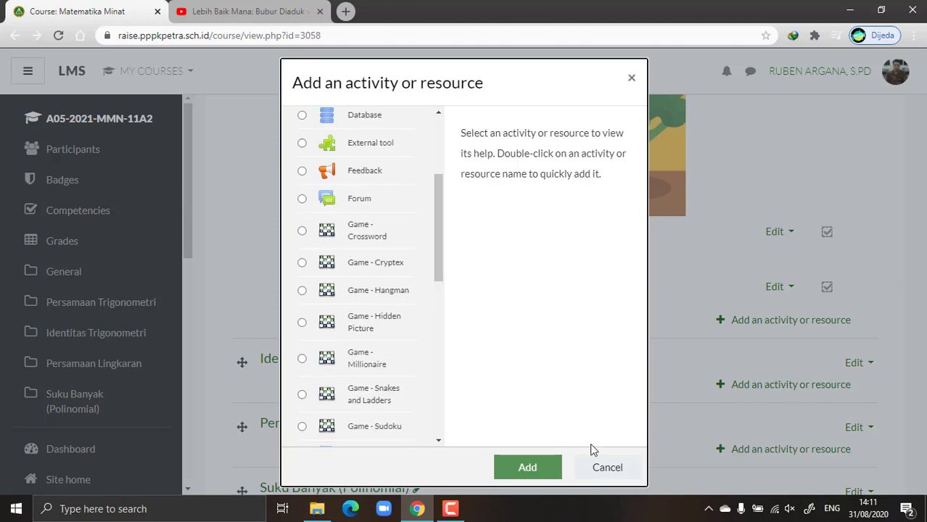
left_click(601, 468)
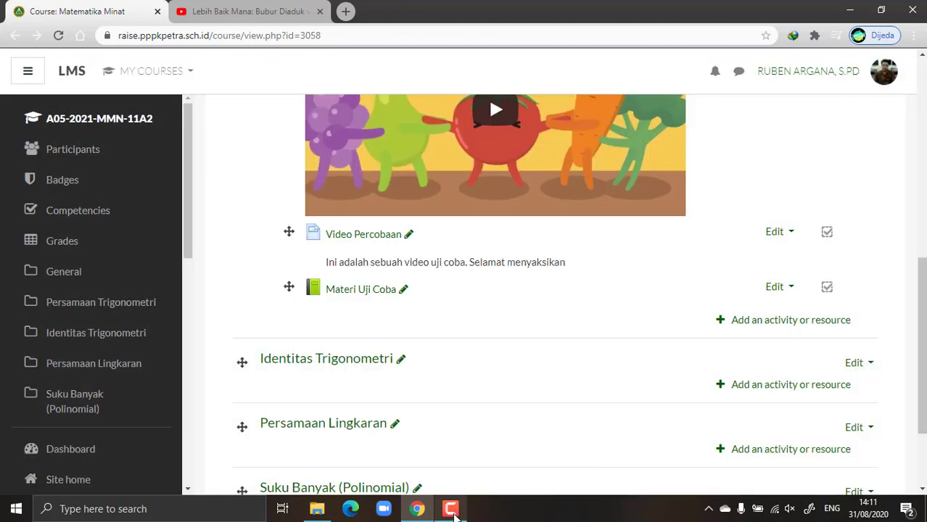